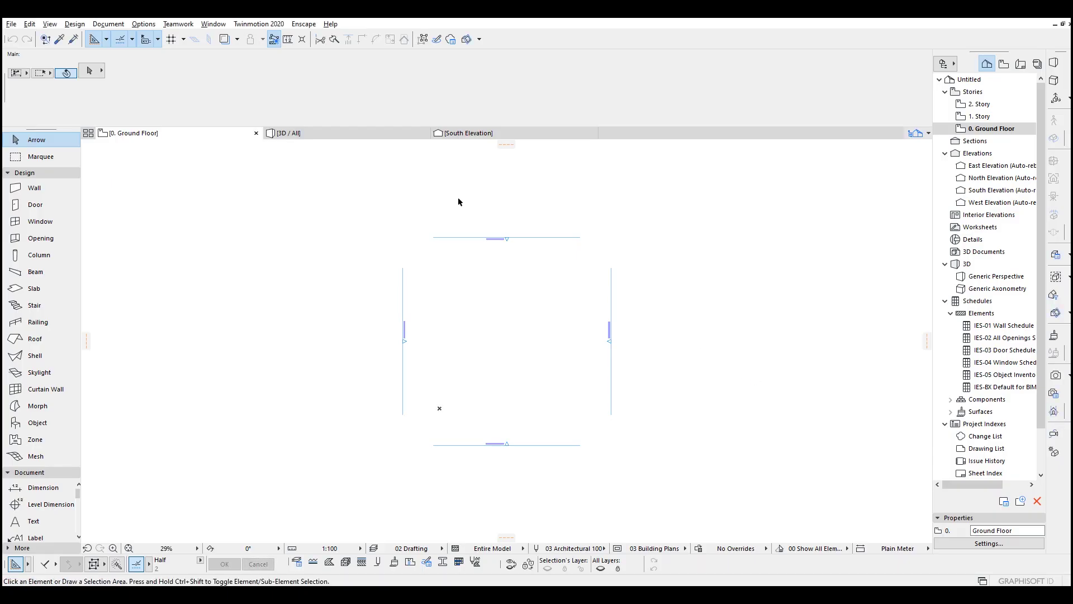
Change the Working Units length unit from millimetre to centimetre
{"action": "left_click", "coordinate": [144, 24]}
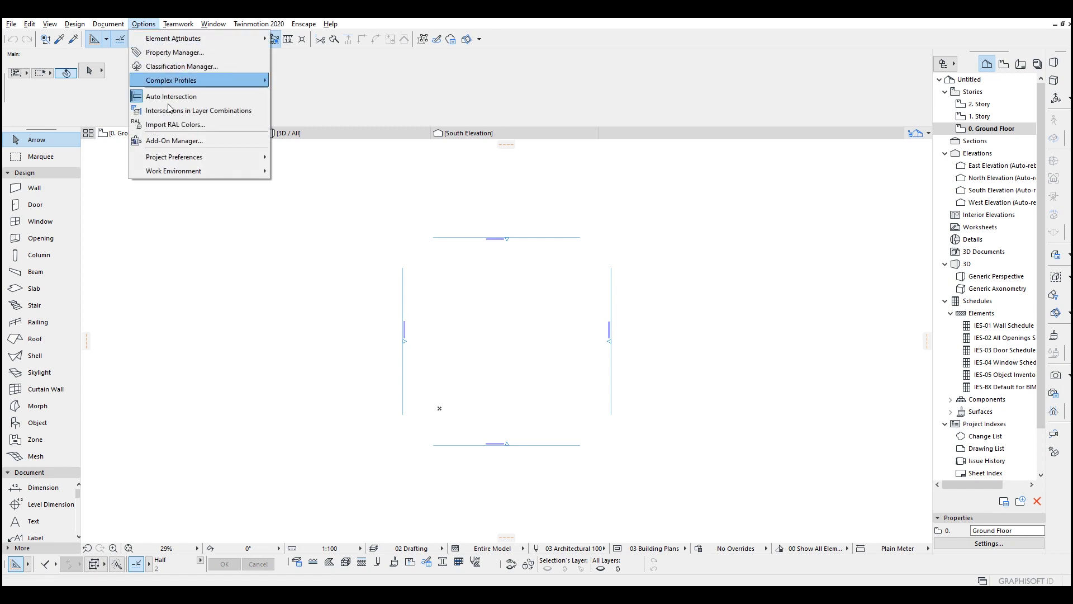
{"action": "mouse_move", "coordinate": [173, 156]}
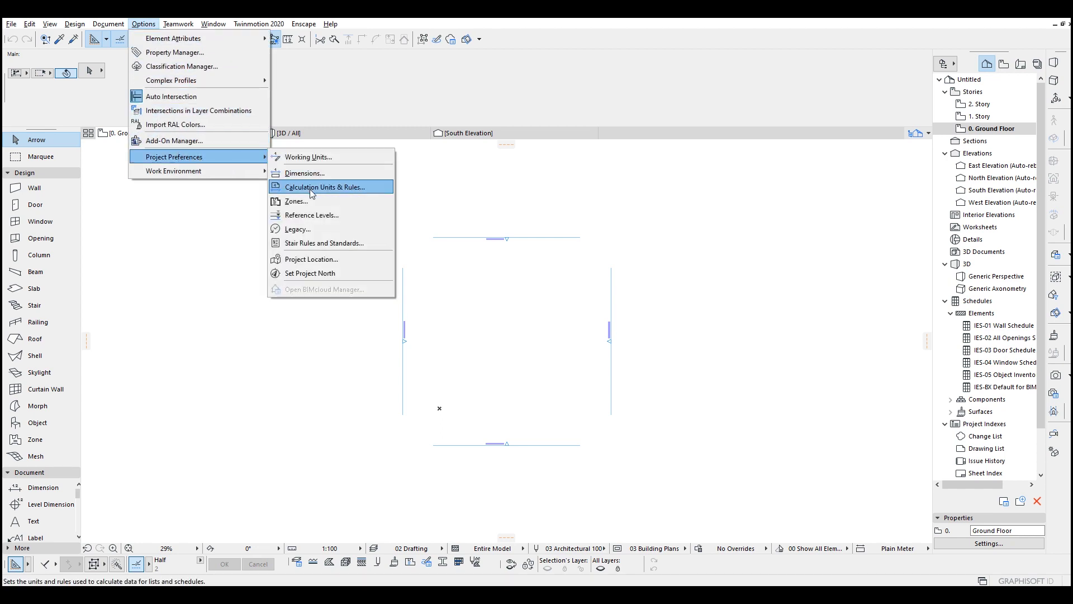
{"action": "left_click", "coordinate": [324, 158]}
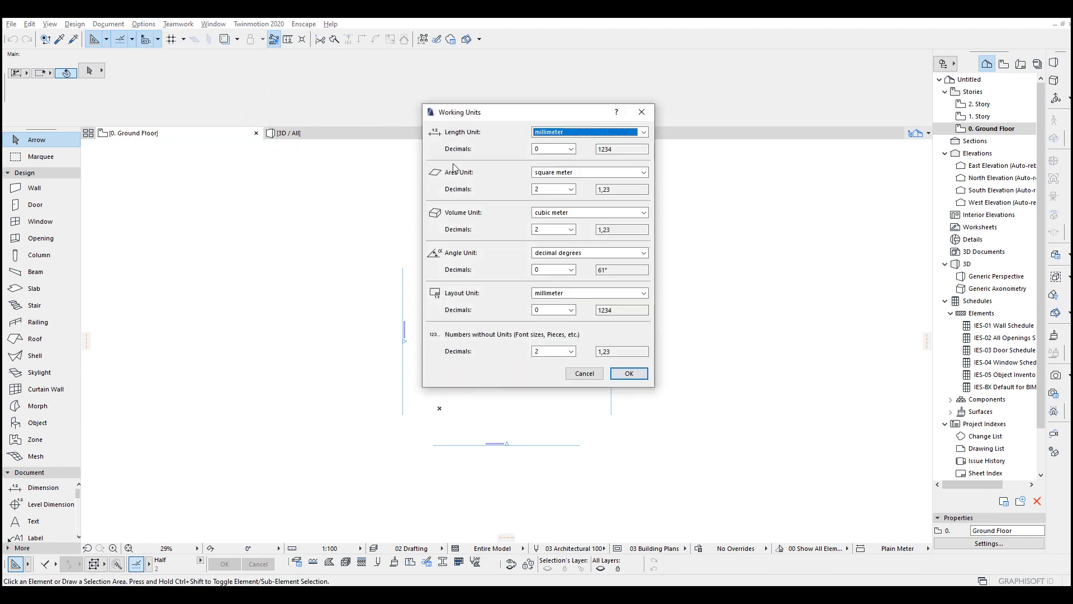
{"action": "left_click", "coordinate": [554, 134]}
{"action": "left_click", "coordinate": [547, 161]}
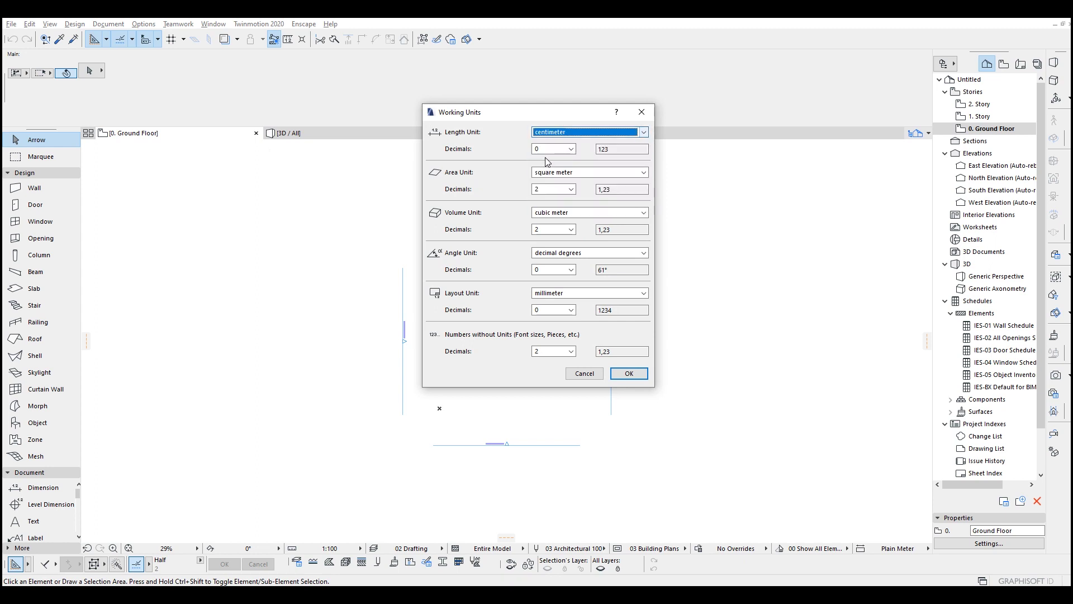
{"action": "left_click", "coordinate": [629, 373]}
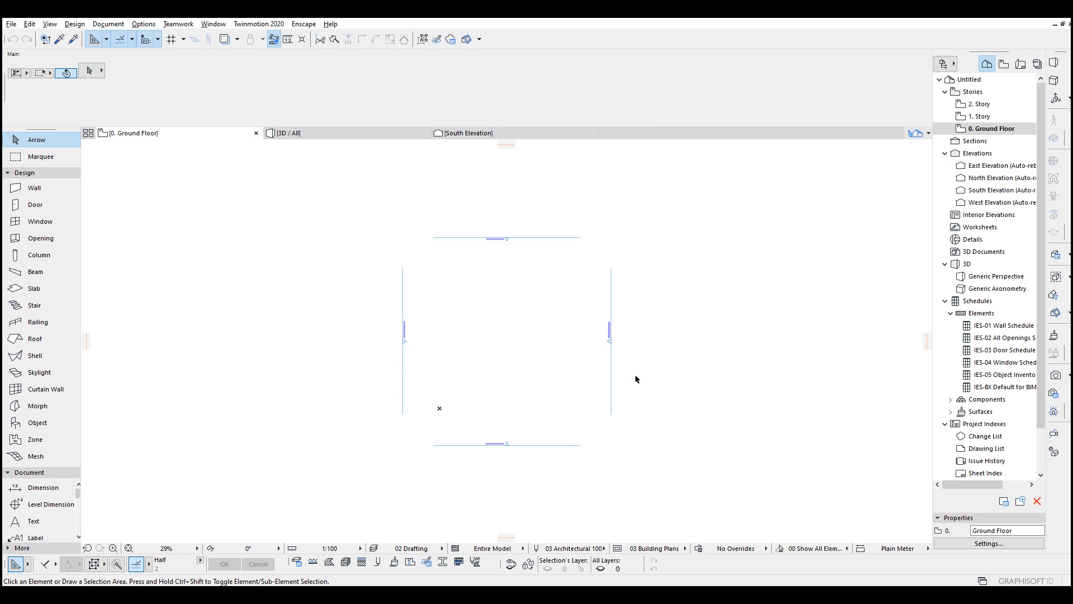
Draw a 30 cm basic-concrete slab as a two-corner rectangle on the ground floor
{"action": "left_click", "coordinate": [61, 288]}
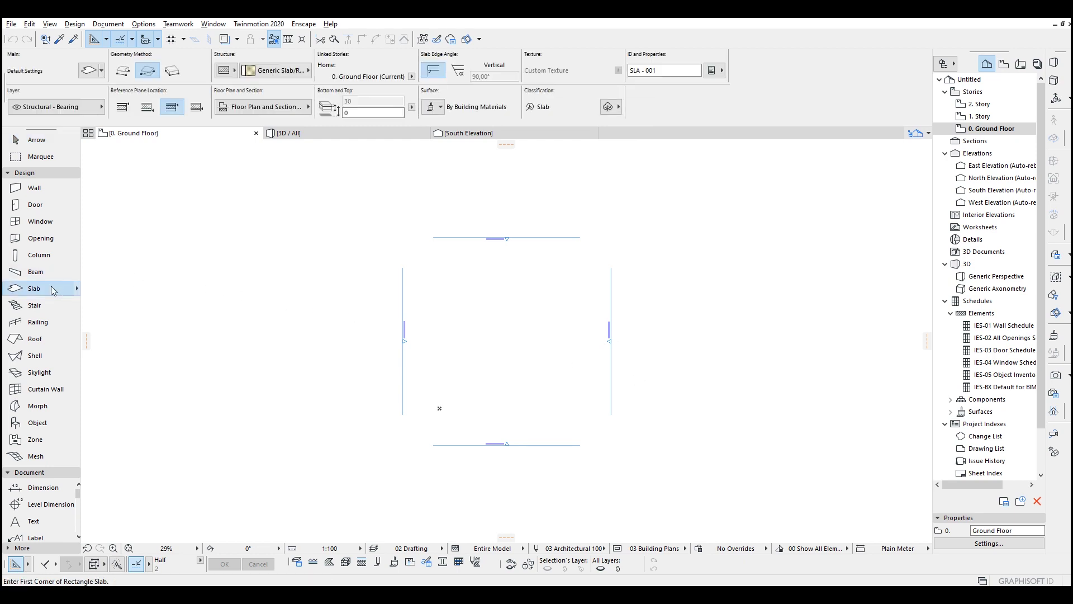
{"action": "left_click", "coordinate": [229, 77]}
{"action": "left_click", "coordinate": [246, 69]}
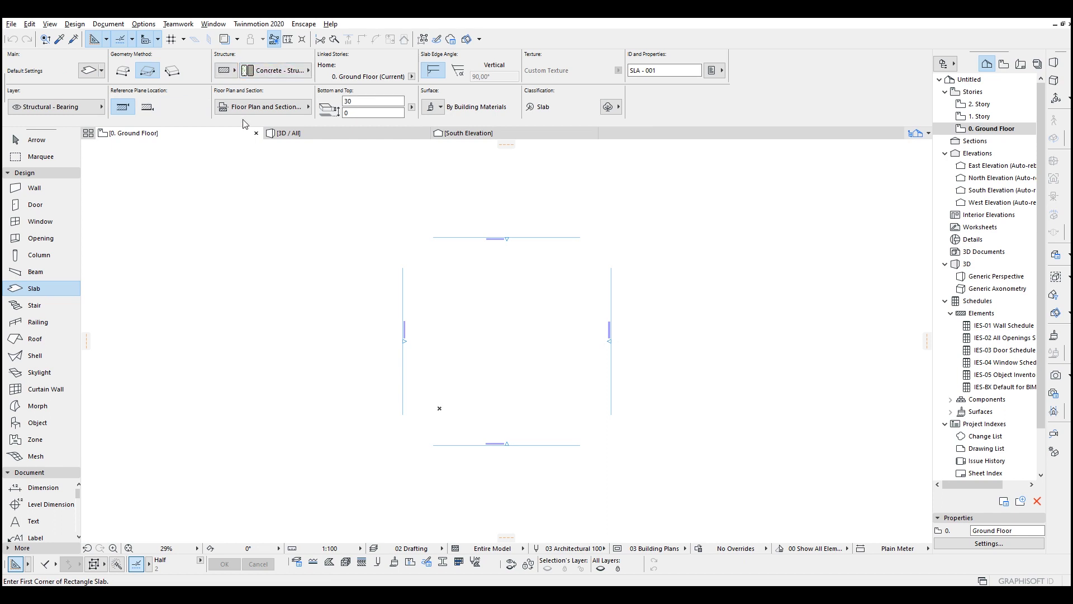
{"action": "left_click", "coordinate": [438, 301]}
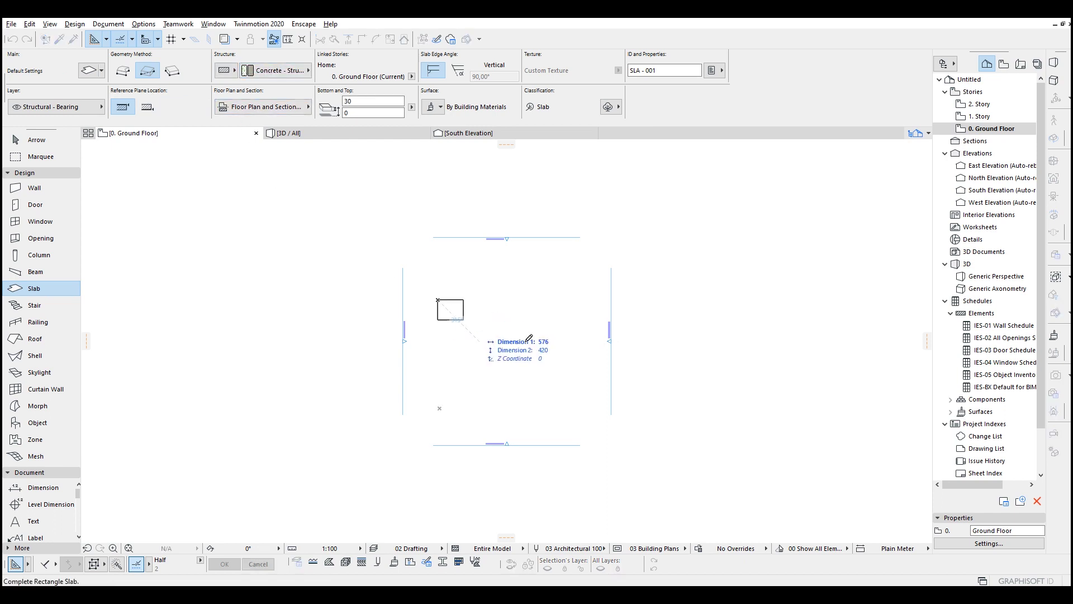
{"action": "left_click", "coordinate": [576, 348]}
{"action": "scroll", "coordinate": [530, 313], "scroll_direction": "up", "scroll_amount": 3}
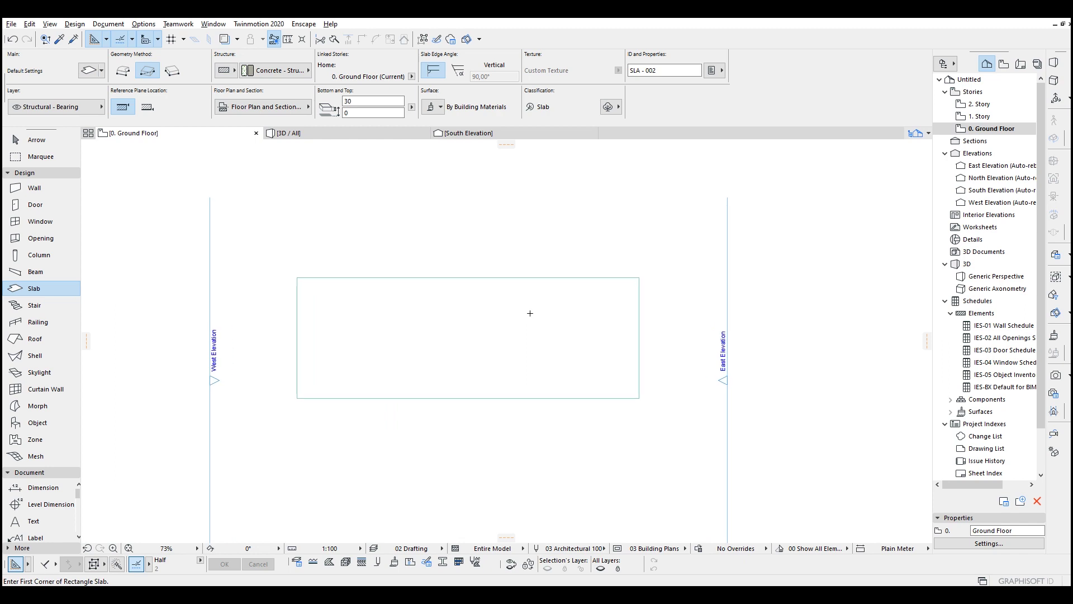
{"action": "left_click", "coordinate": [35, 306]}
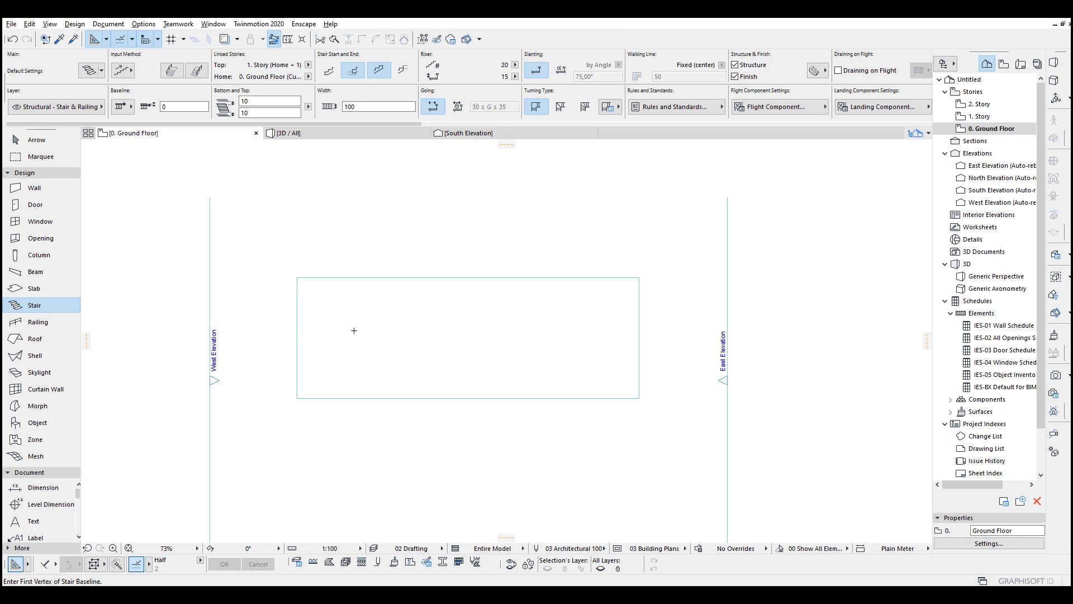
Place a straight 20-riser stair (15 cm risers, 30 cm goings) left to right on the slab
{"action": "scroll", "coordinate": [354, 330], "scroll_direction": "up", "scroll_amount": 1}
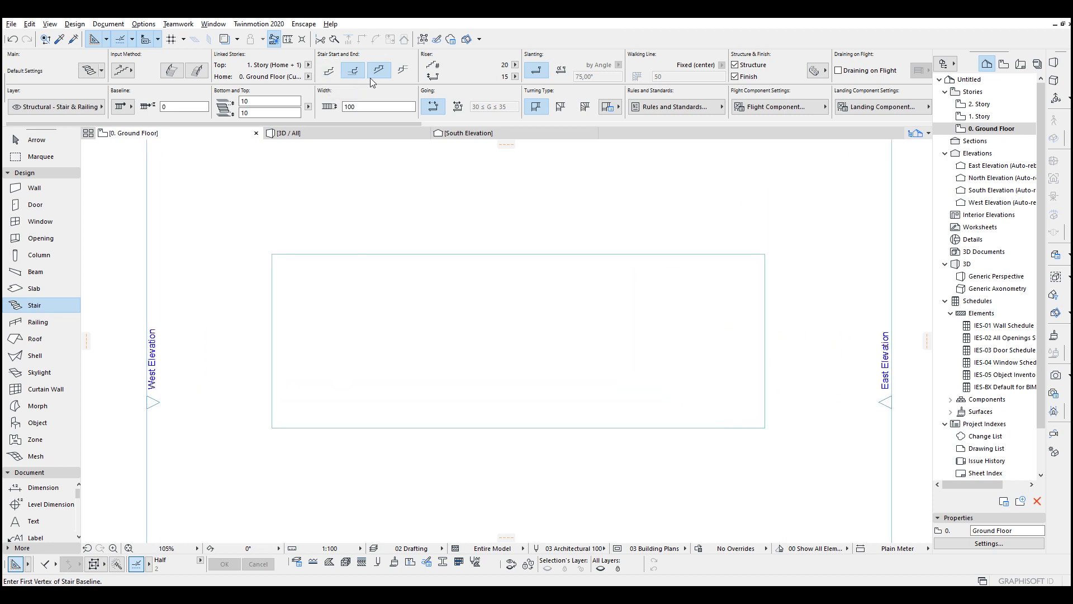
{"action": "left_click", "coordinate": [402, 80]}
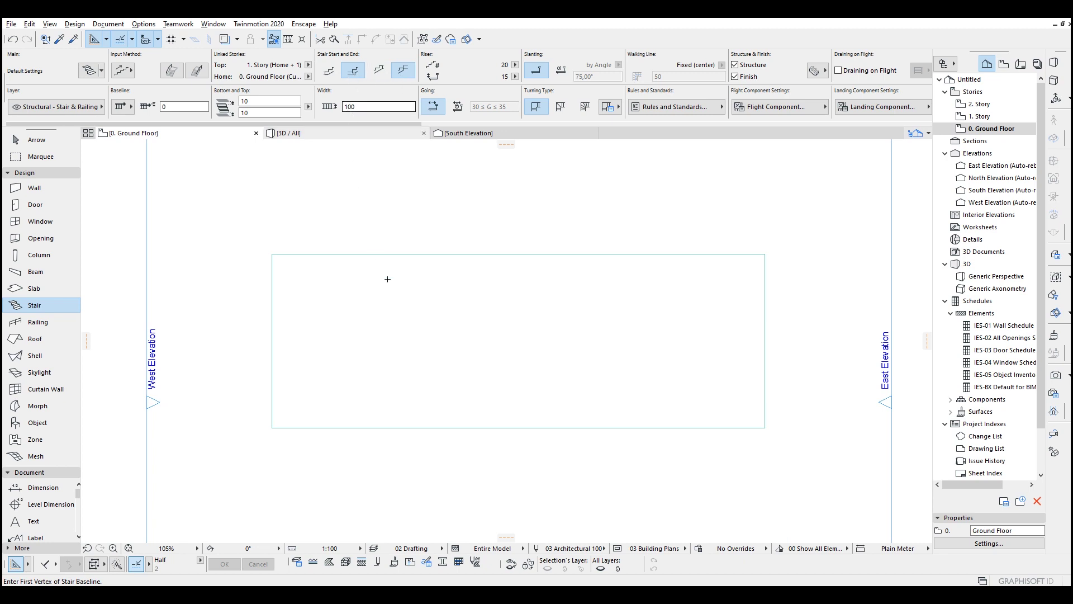
{"action": "scroll", "coordinate": [395, 305], "scroll_direction": "up", "scroll_amount": 1}
{"action": "scroll", "coordinate": [394, 308], "scroll_direction": "up", "scroll_amount": 1}
{"action": "left_click", "coordinate": [381, 345]}
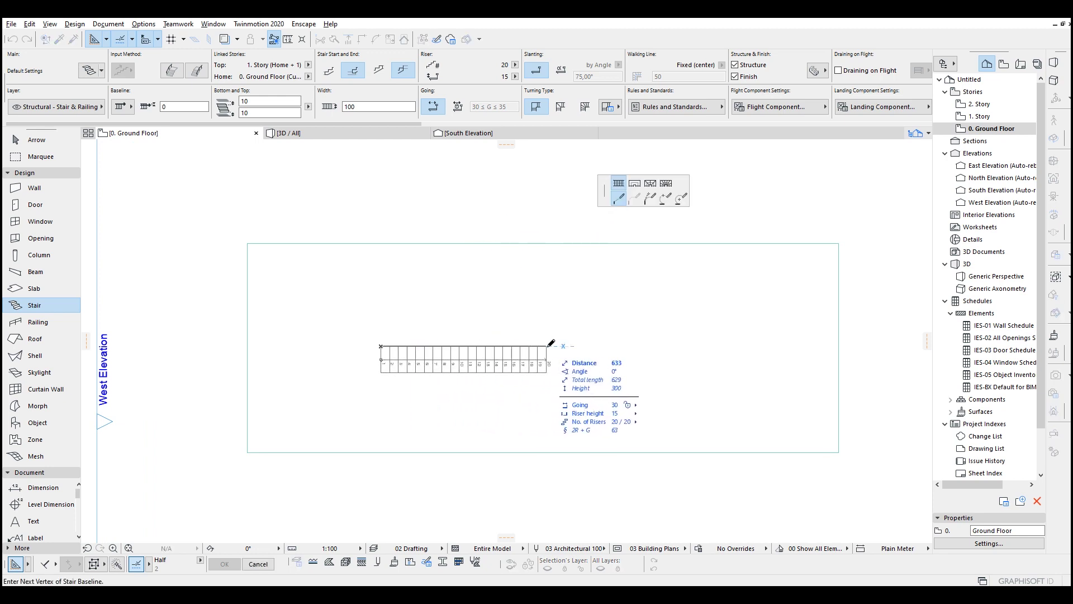
{"action": "double_click", "coordinate": [546, 345]}
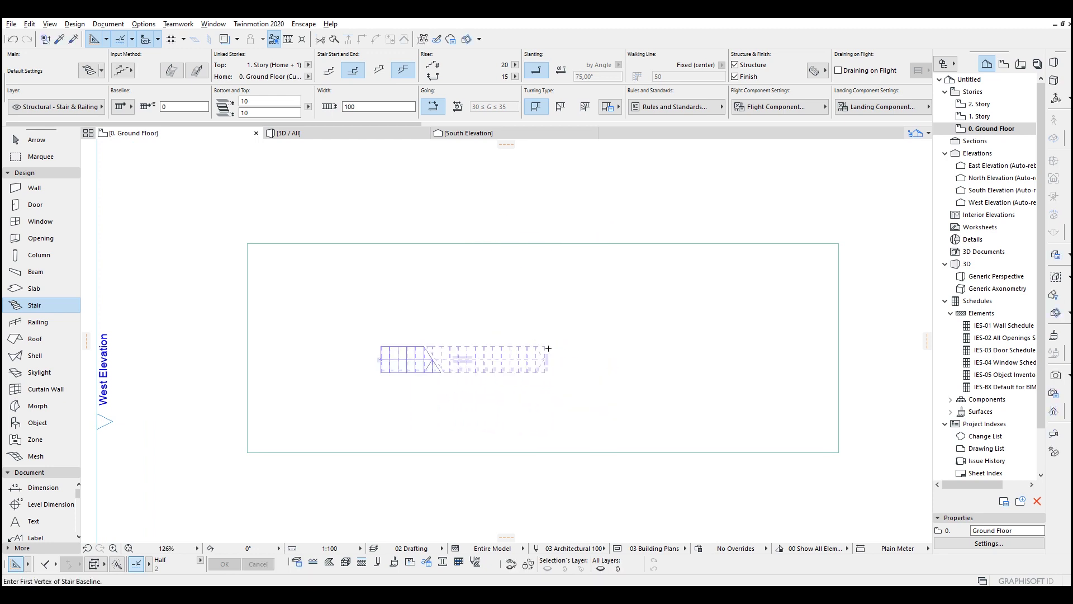
{"action": "key", "text": "Escape"}
{"action": "scroll", "coordinate": [556, 354], "scroll_direction": "up", "scroll_amount": 2}
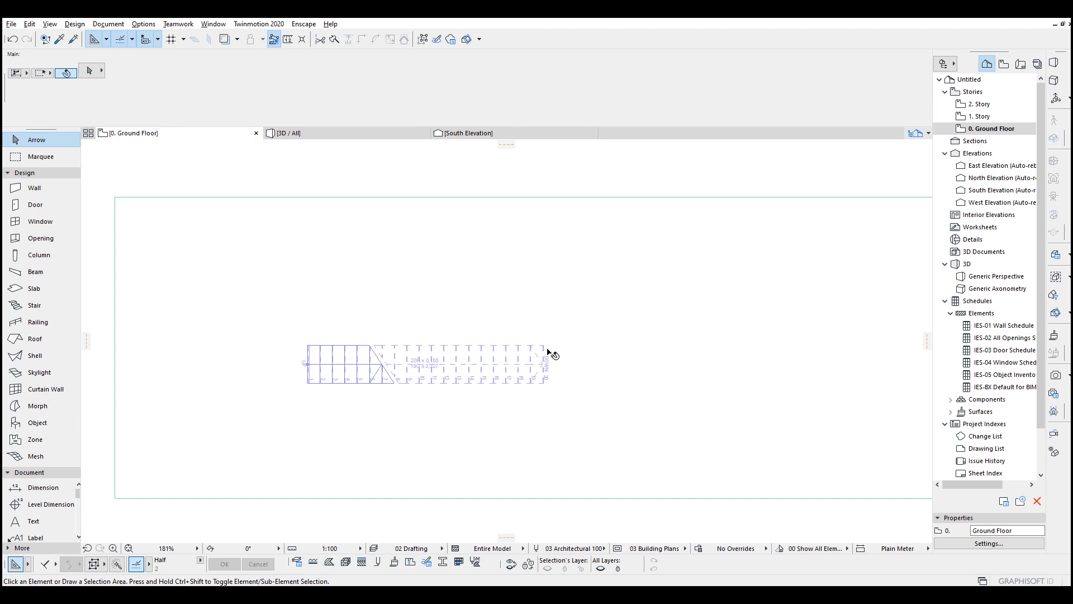
{"action": "right_click", "coordinate": [972, 130]}
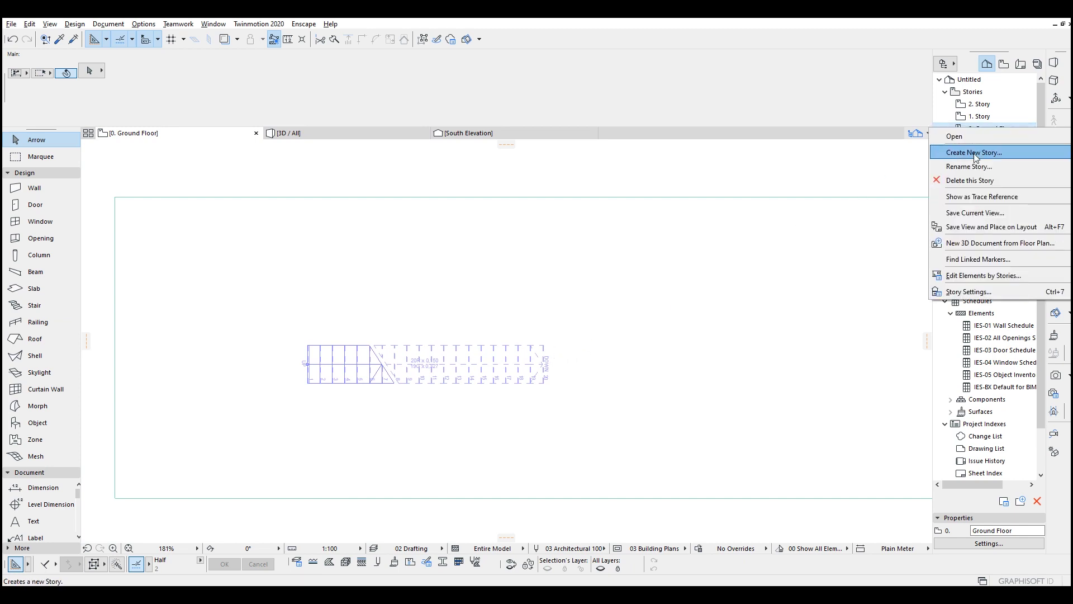
Set Height to Next to 330 for the ground floor and 1. Story, accepting the stair warning
{"action": "left_click", "coordinate": [971, 290]}
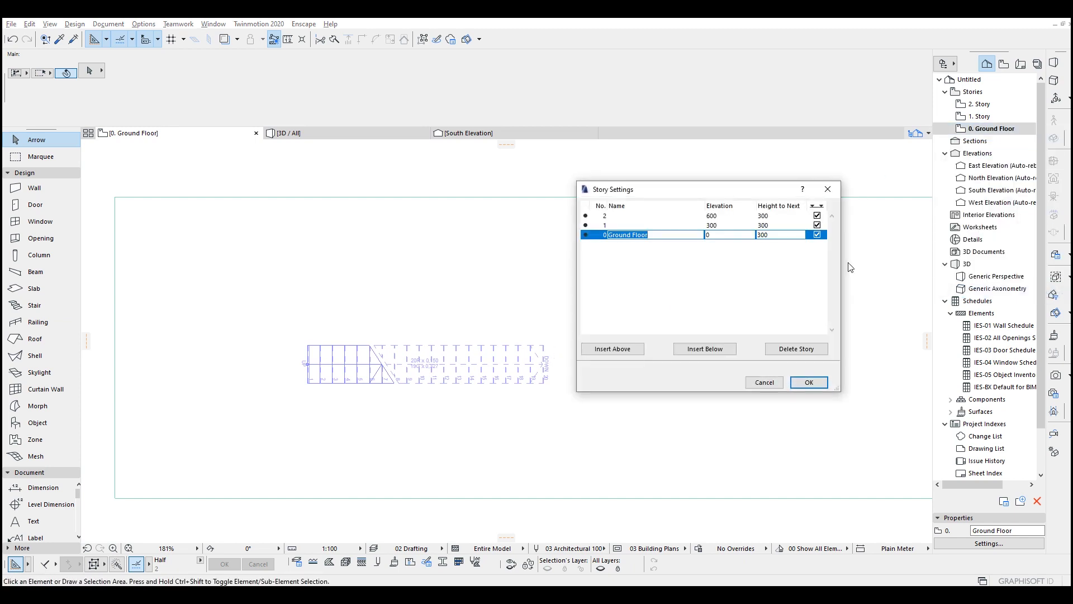
{"action": "left_click", "coordinate": [784, 236]}
{"action": "type", "text": "30"}
{"action": "left_click", "coordinate": [774, 227]}
{"action": "type", "text": "33"}
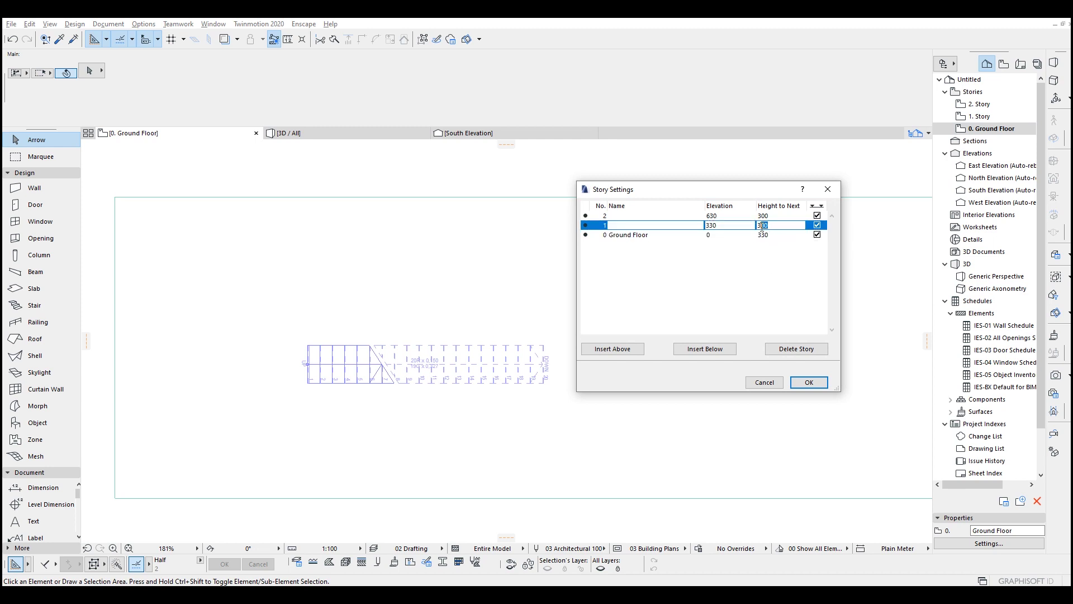
{"action": "type", "text": "0"}
{"action": "left_click", "coordinate": [810, 383]}
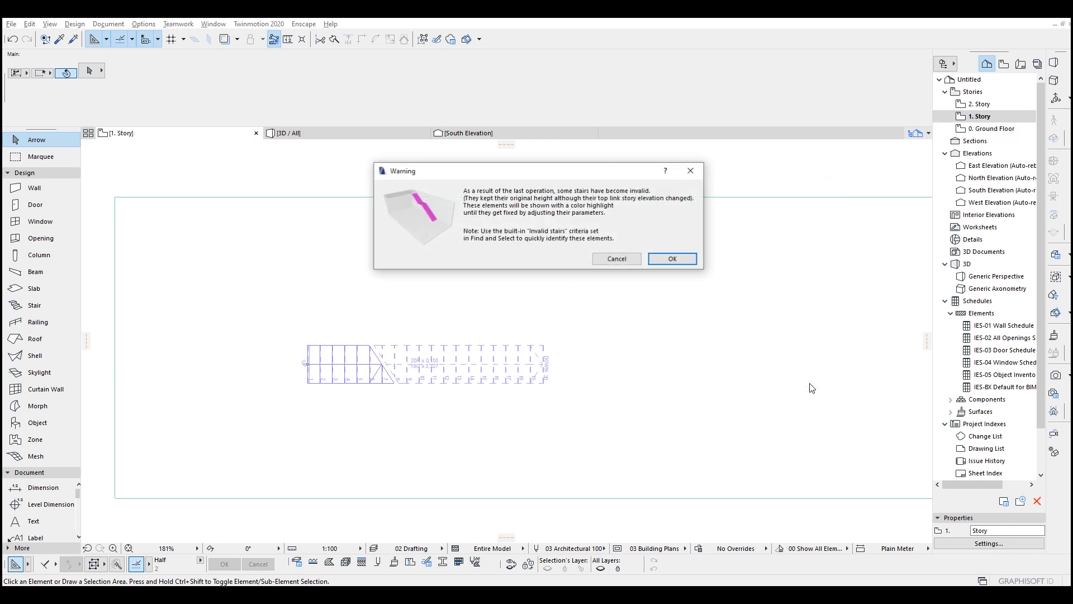
{"action": "left_click", "coordinate": [681, 261]}
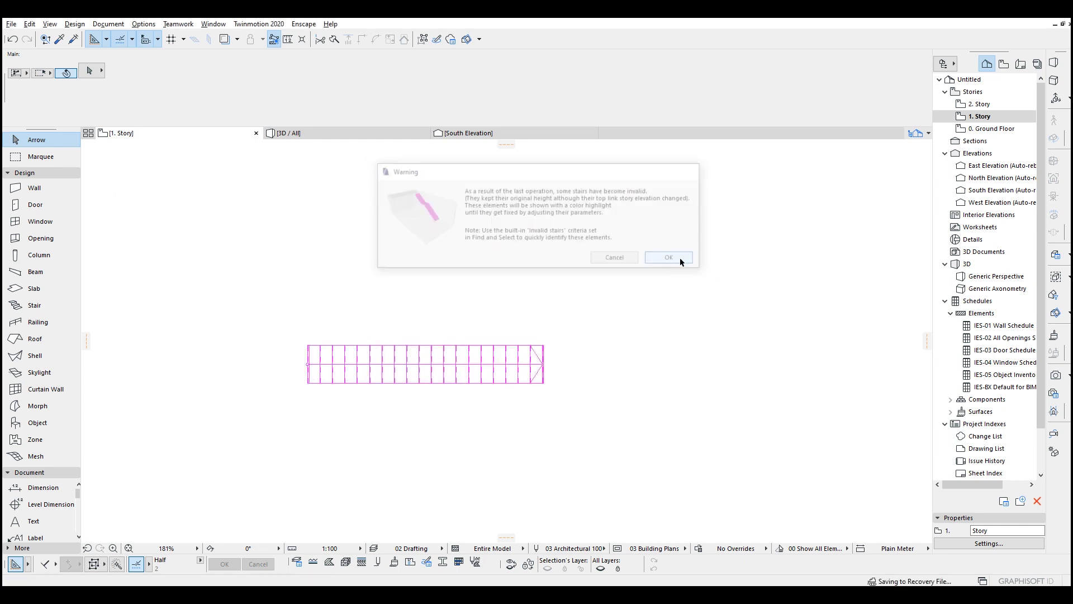
{"action": "key", "text": "ctrl+Down"}
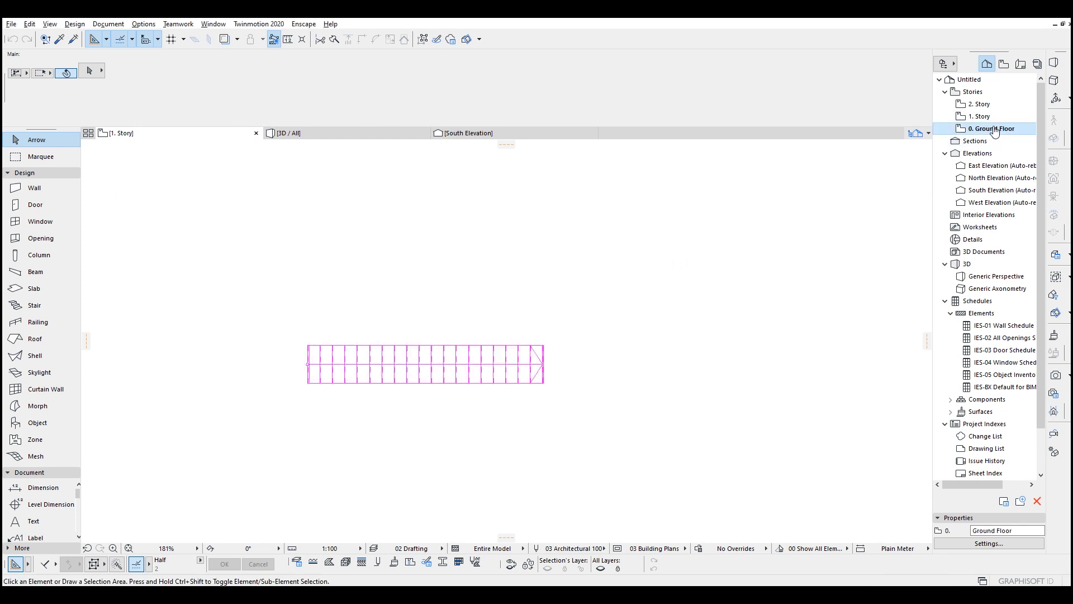
Set the stair's Info Box offsets to 10 and 17,5 so it is valid again
{"action": "left_click", "coordinate": [505, 348]}
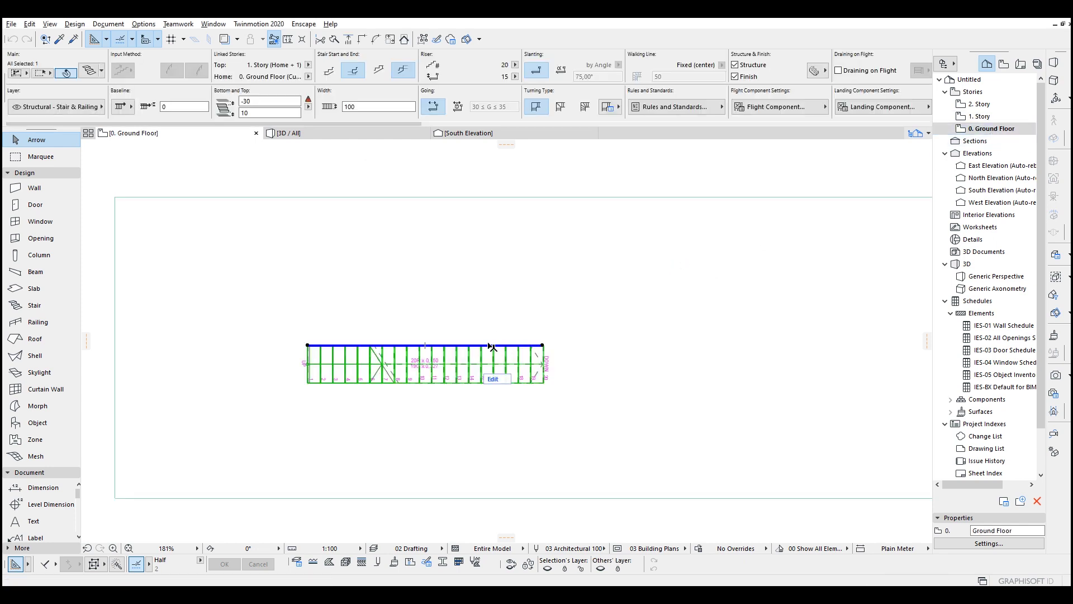
{"action": "left_click", "coordinate": [288, 115]}
{"action": "type", "text": "17"}
{"action": "key", "text": "Return"}
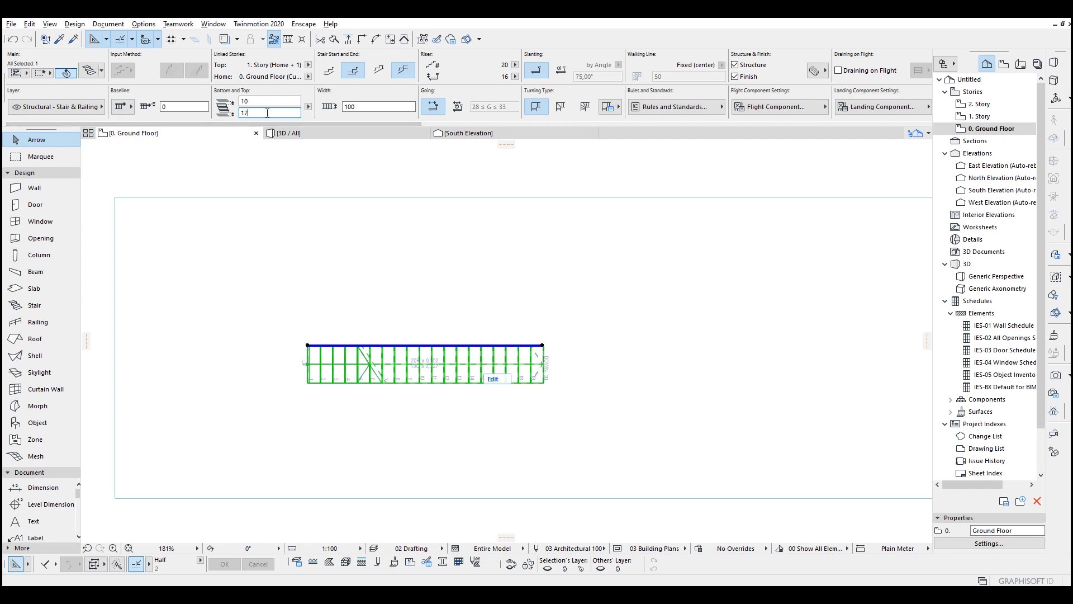
{"action": "type", "text": "5"}
{"action": "key", "text": "Return"}
{"action": "left_click", "coordinate": [143, 25]}
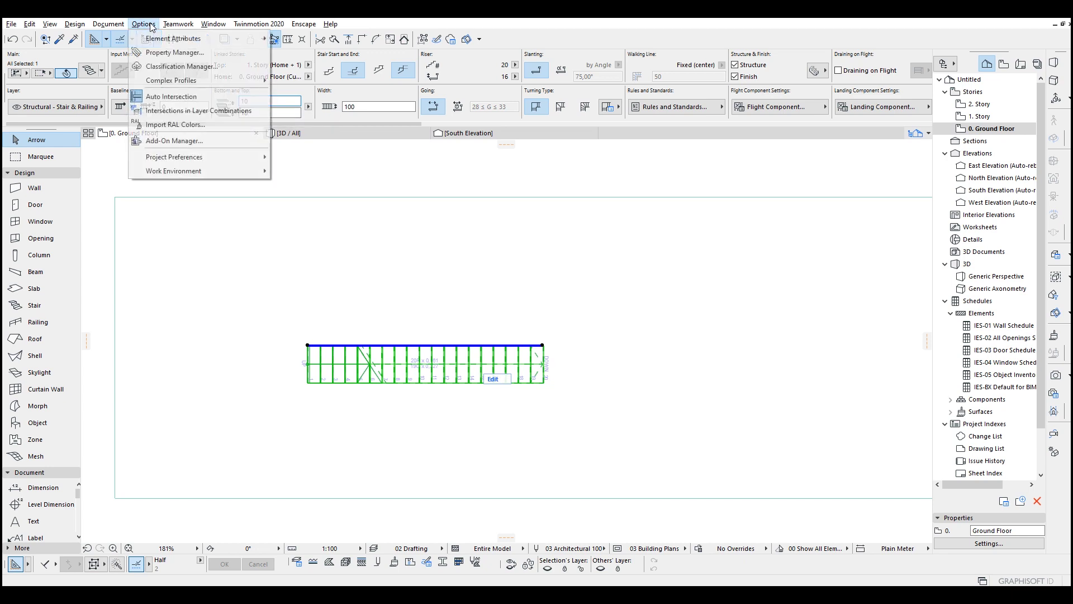
{"action": "mouse_move", "coordinate": [173, 156]}
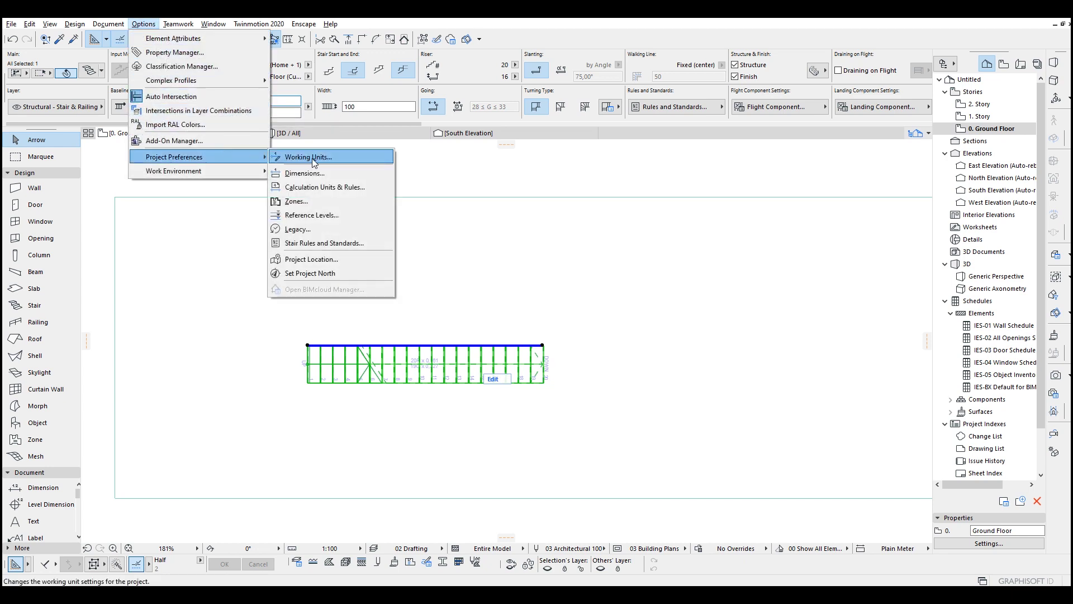
Set the Working Units length decimals to one decimal place
{"action": "left_click", "coordinate": [337, 162]}
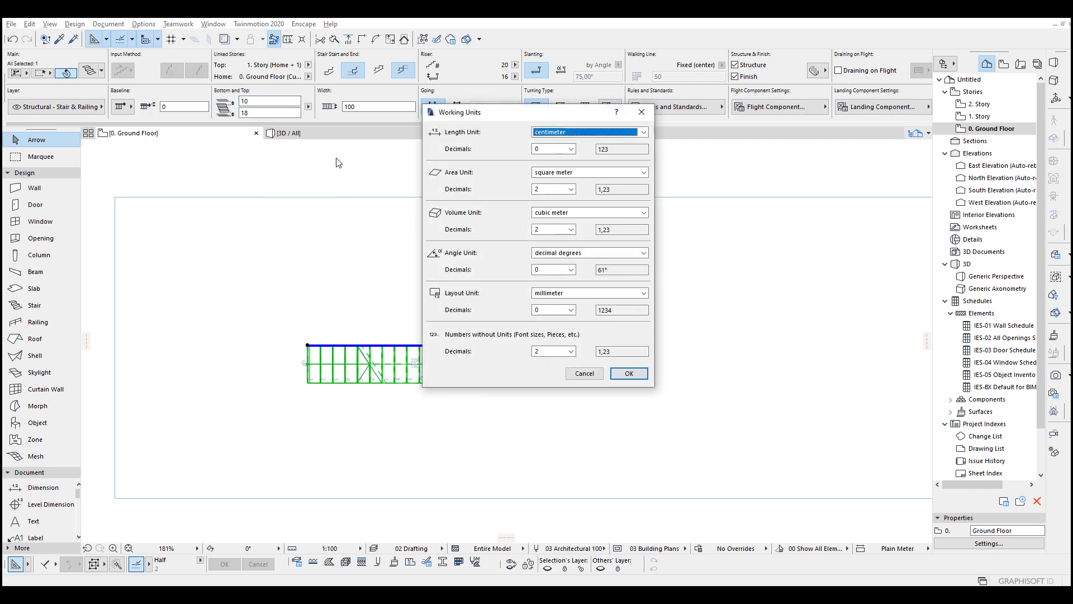
{"action": "left_click", "coordinate": [543, 150]}
{"action": "left_click", "coordinate": [544, 163]}
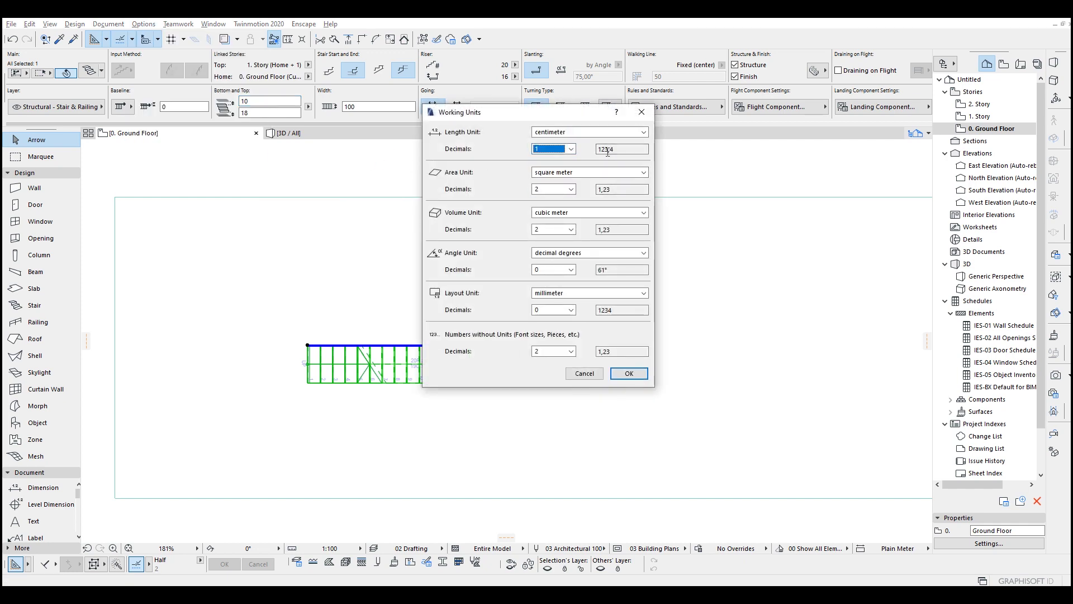
{"action": "left_click", "coordinate": [629, 372]}
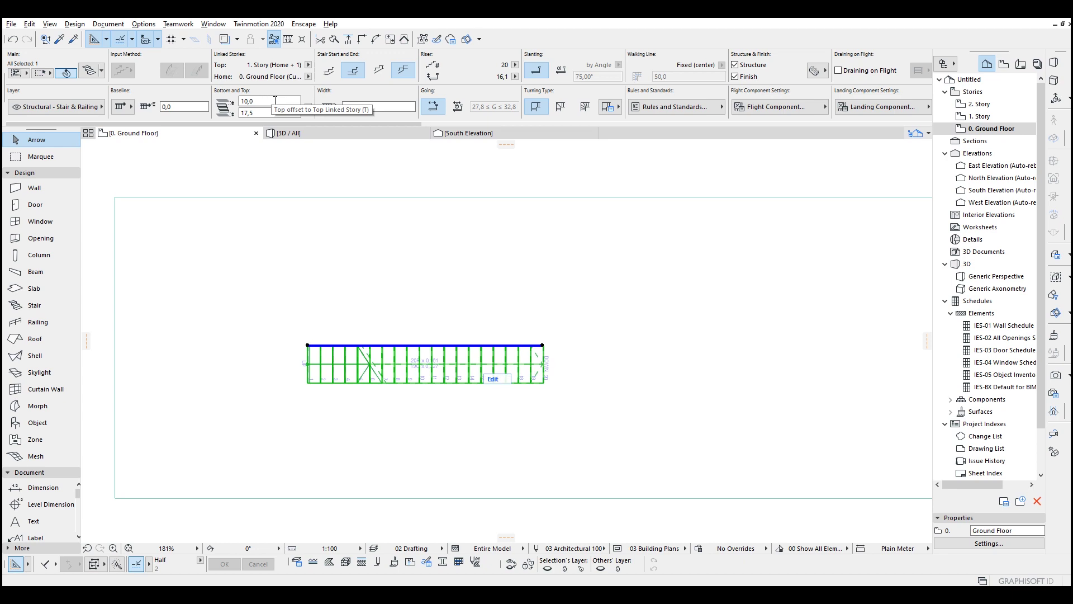
Set the stair's top offset to 0, giving 20 risers of 15,6 cm
{"action": "left_click", "coordinate": [272, 100]}
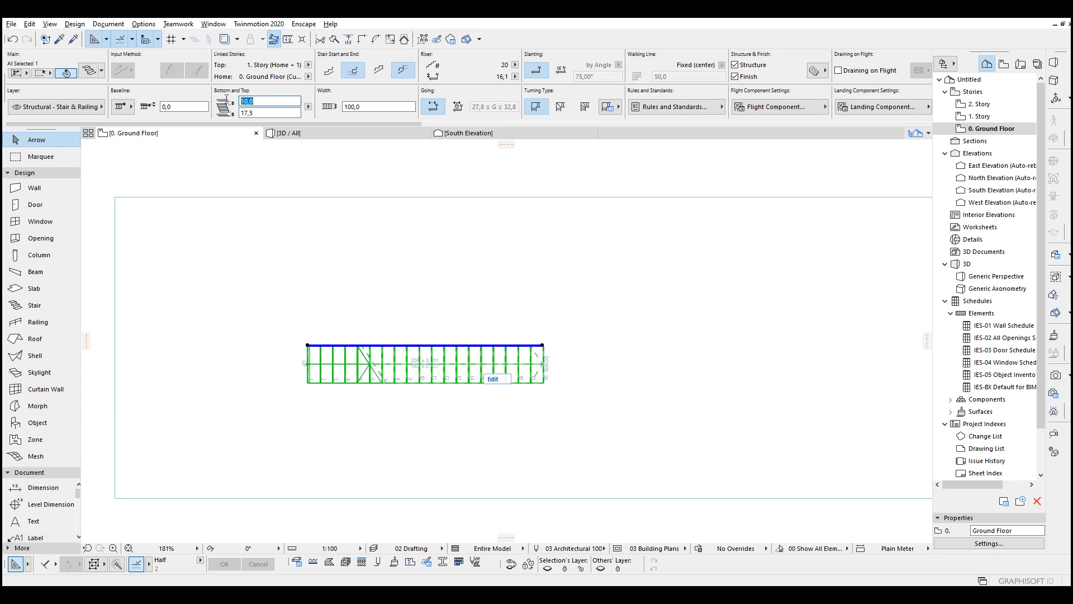
{"action": "type", "text": "0"}
{"action": "key", "text": "Tab"}
{"action": "left_click", "coordinate": [93, 71]}
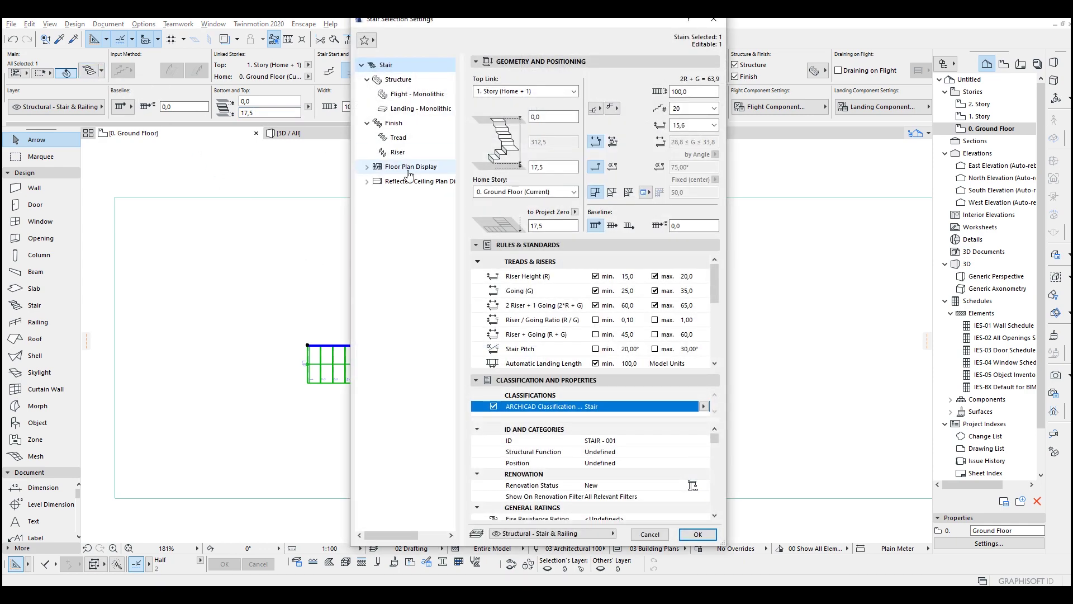
Give the stair 18 risers and a stair width of 110,0
{"action": "left_click", "coordinate": [715, 110]}
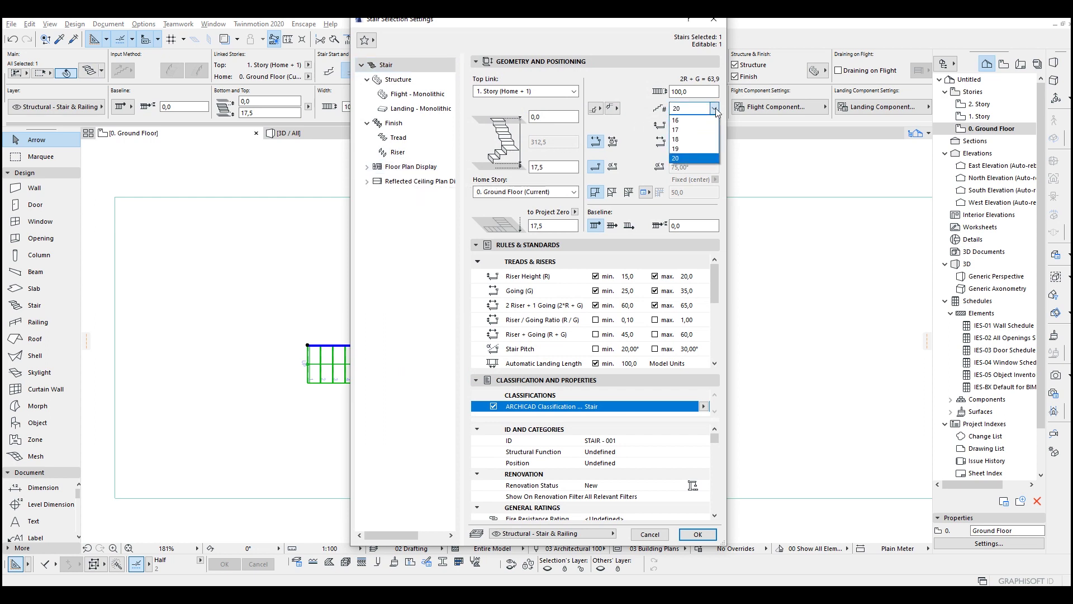
{"action": "left_click", "coordinate": [693, 149]}
{"action": "left_click", "coordinate": [715, 110]}
{"action": "left_click", "coordinate": [693, 140]}
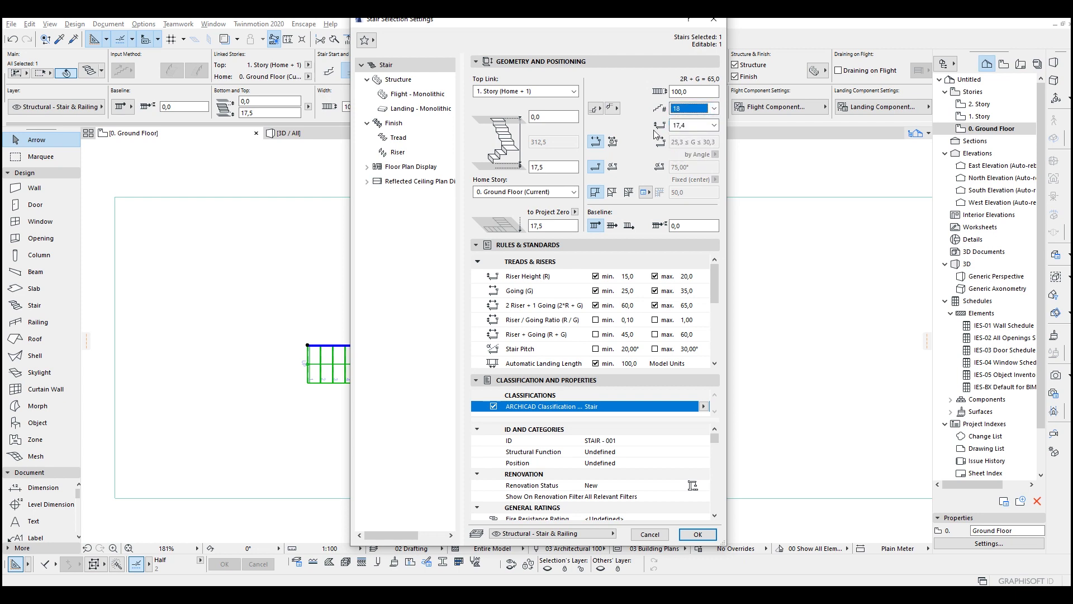
{"action": "key", "text": "shift+Tab"}
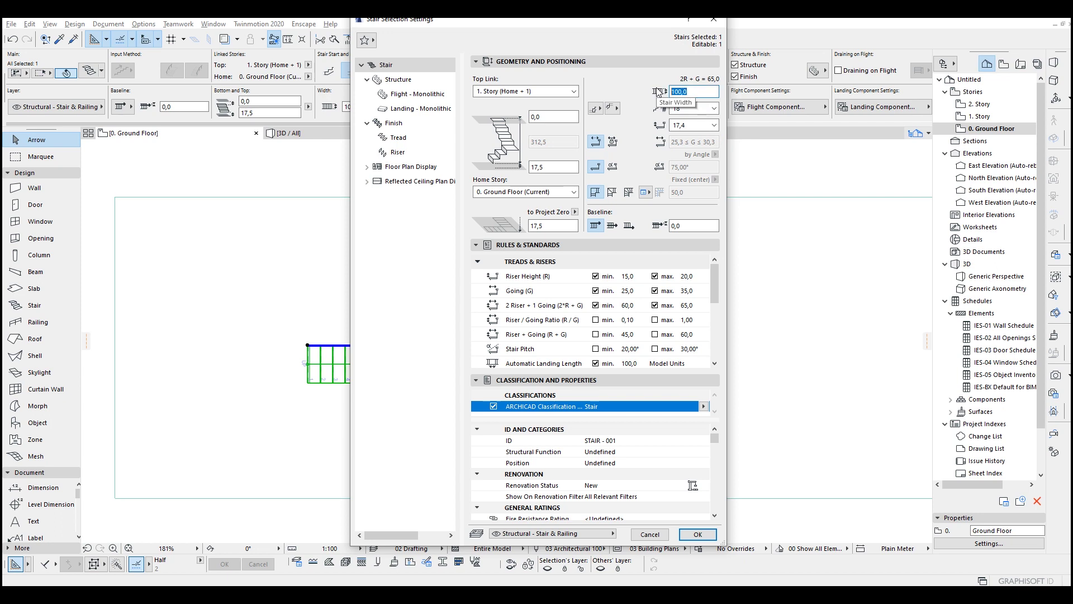
{"action": "type", "text": "1"}
{"action": "left_click", "coordinate": [647, 95]}
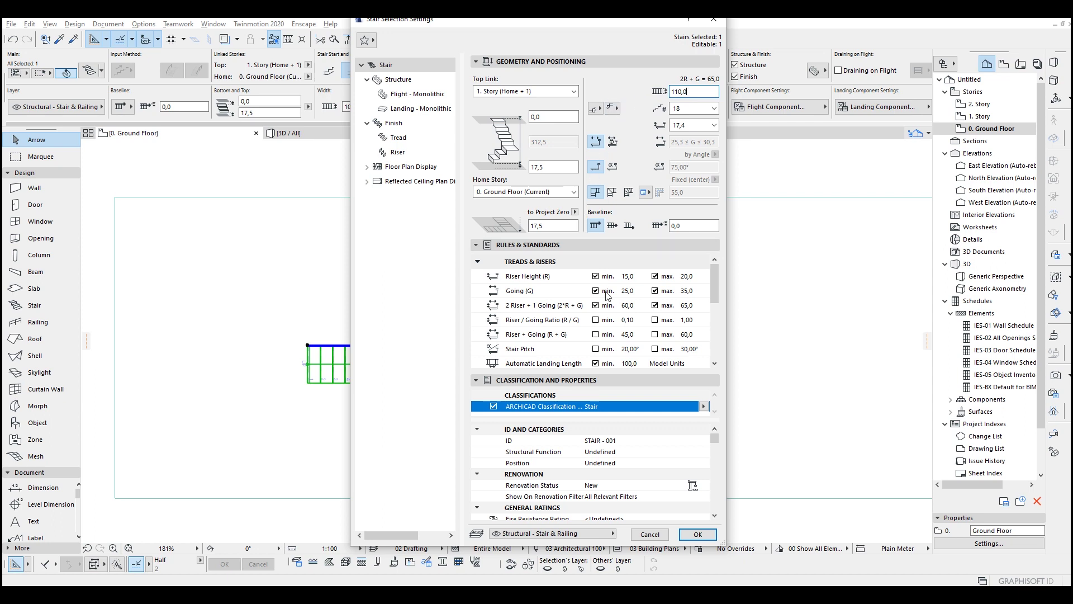
Fix the stair's going at 30,0 for both minimum and maximum
{"action": "left_click", "coordinate": [638, 290]}
{"action": "double_click", "coordinate": [637, 291]}
{"action": "type", "text": "30"}
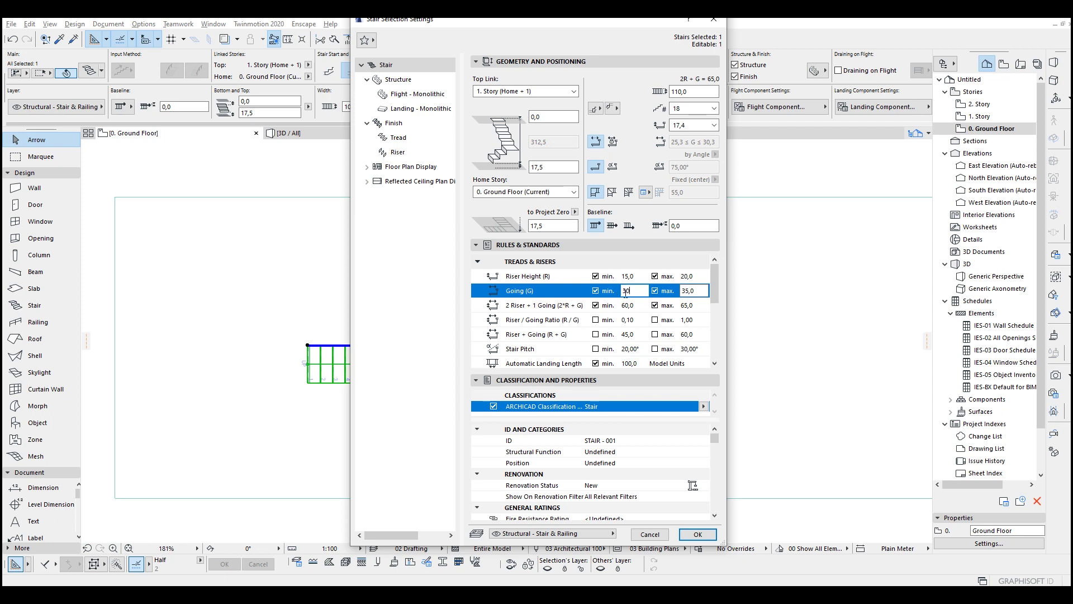
{"action": "key", "text": "Tab"}
{"action": "type", "text": "30"}
{"action": "left_click", "coordinate": [563, 292]}
{"action": "left_click", "coordinate": [398, 80]}
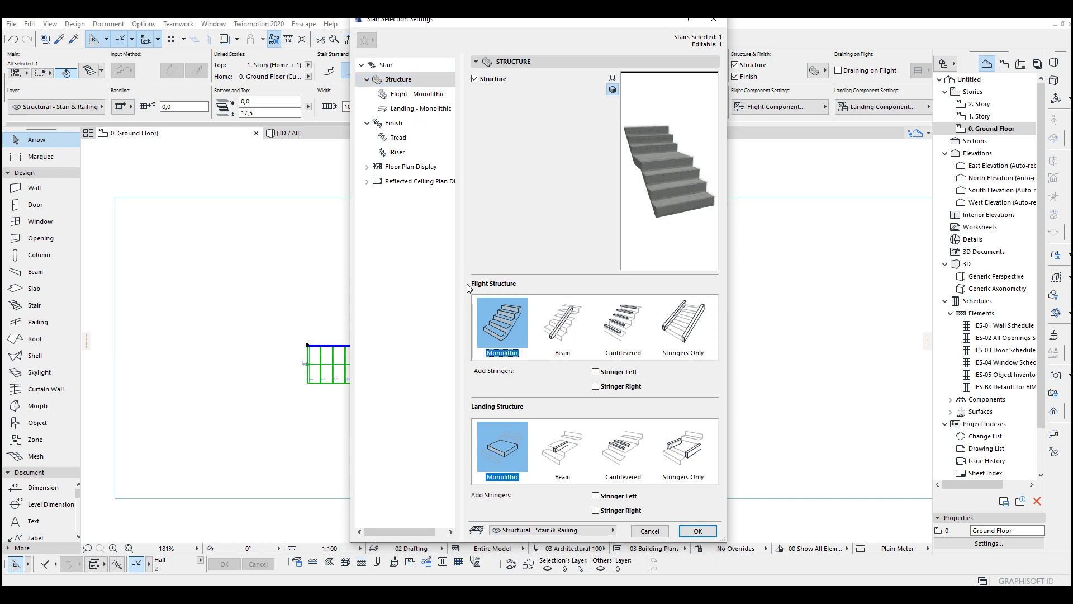
Make flight and landing cantilevered, using Cantilevered Flight Block 23 with 5,0 thick treads
{"action": "left_click", "coordinate": [623, 324]}
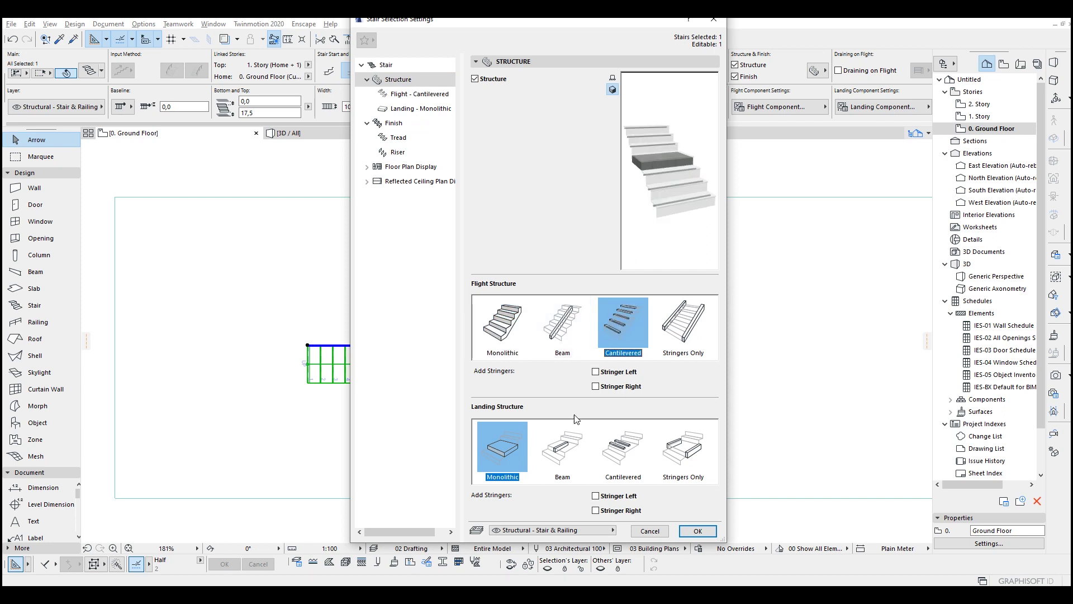
{"action": "left_click", "coordinate": [626, 457]}
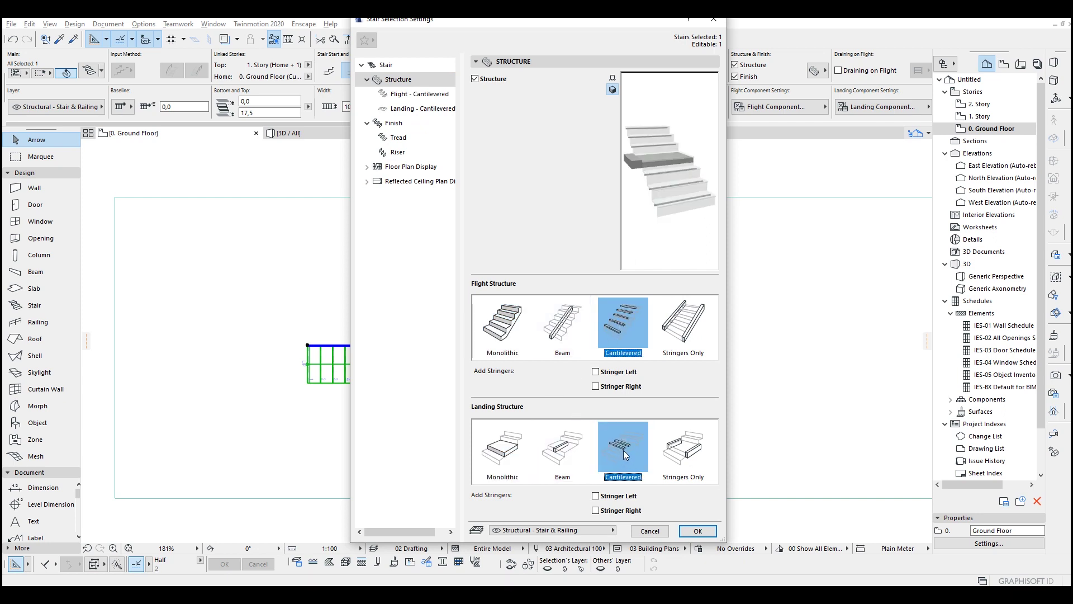
{"action": "left_click", "coordinate": [419, 95]}
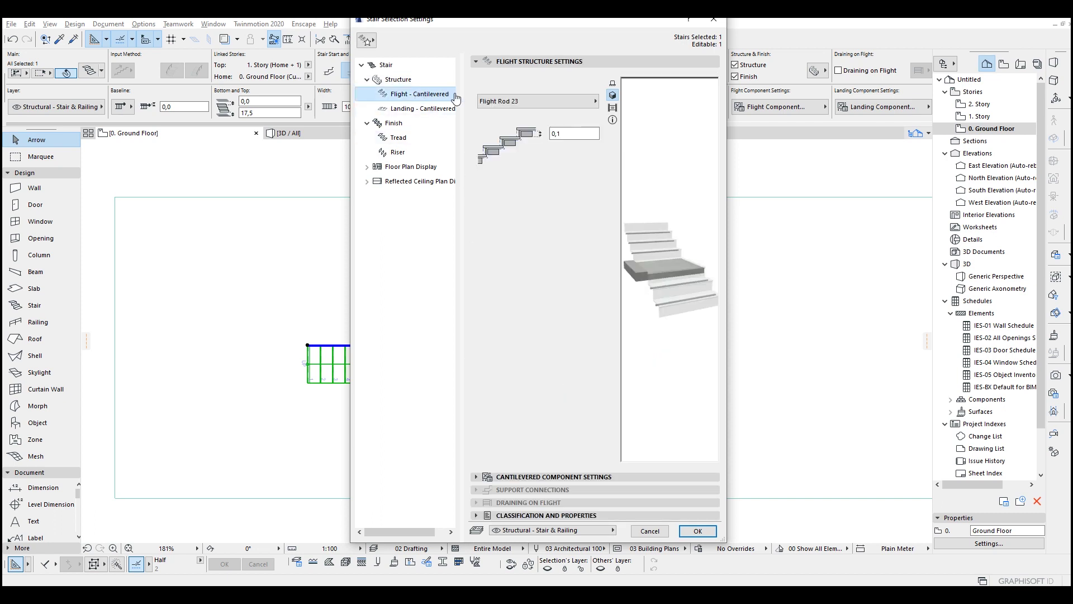
{"action": "left_click", "coordinate": [512, 104]}
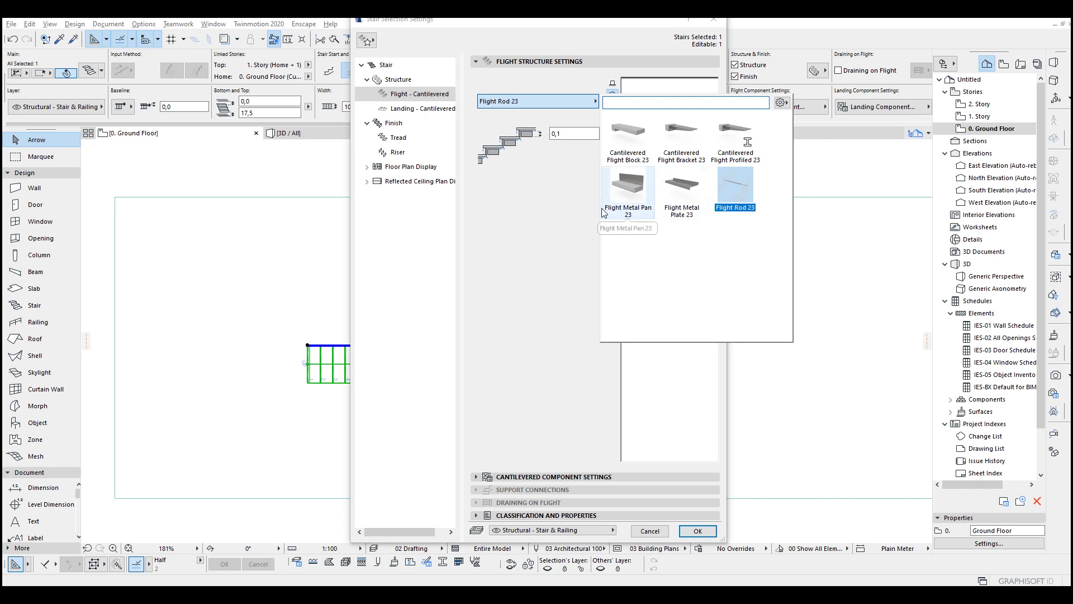
{"action": "left_click", "coordinate": [635, 148]}
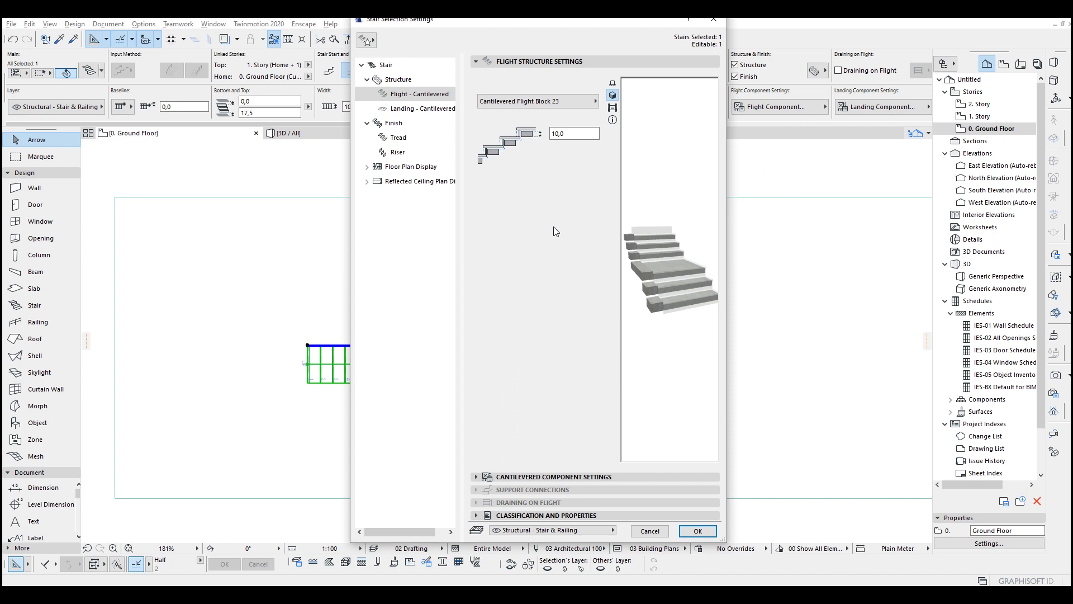
{"action": "double_click", "coordinate": [559, 133]}
{"action": "type", "text": "5"}
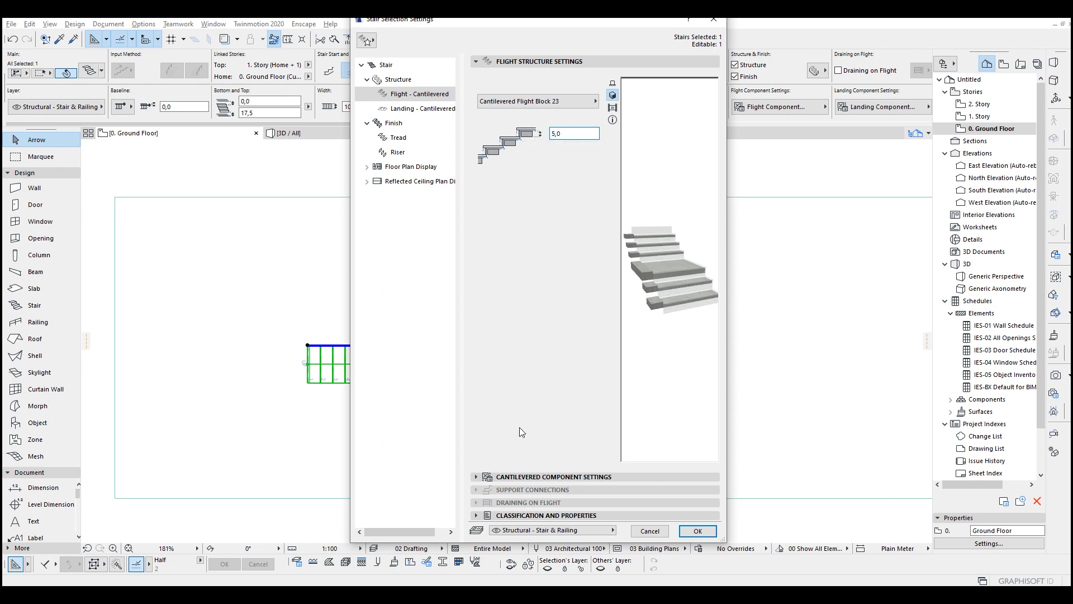
{"action": "left_click", "coordinate": [514, 477]}
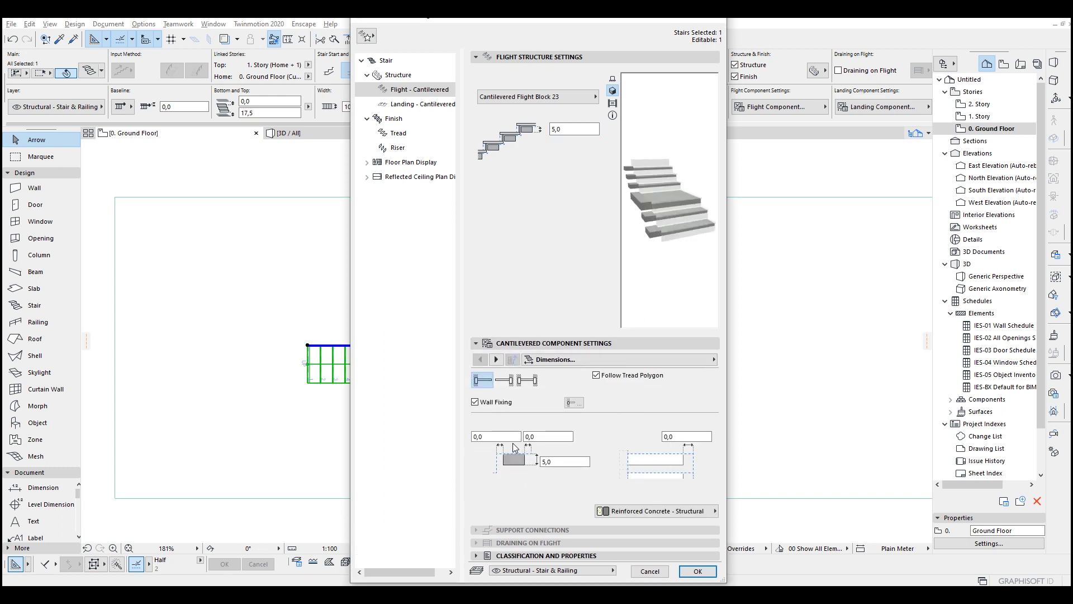
Switch off the stair finish and apply the settings to the stair with OK
{"action": "left_click", "coordinate": [404, 121]}
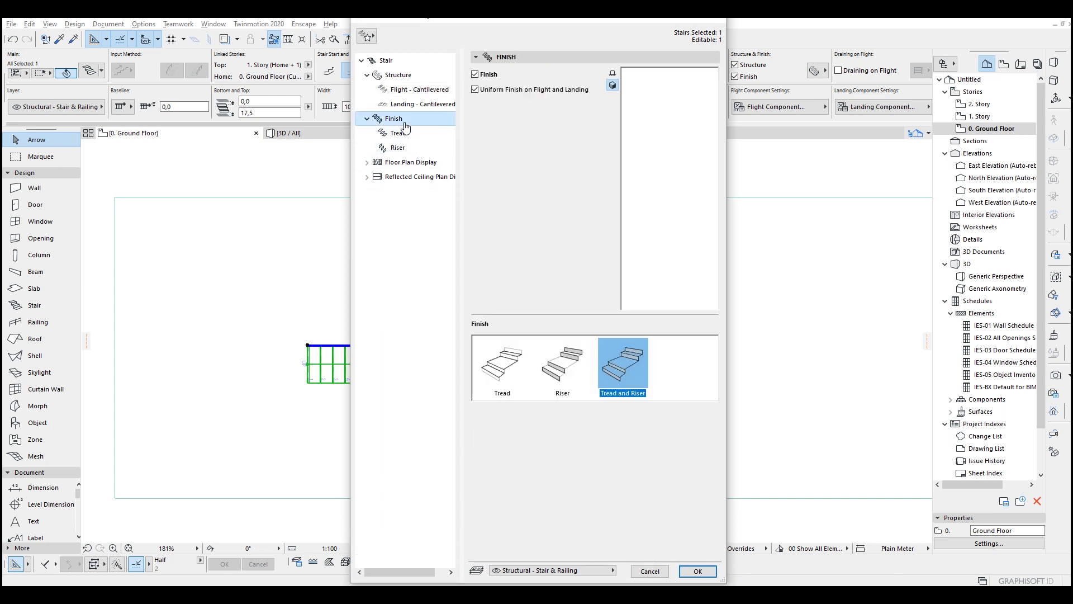
{"action": "left_click", "coordinate": [487, 76]}
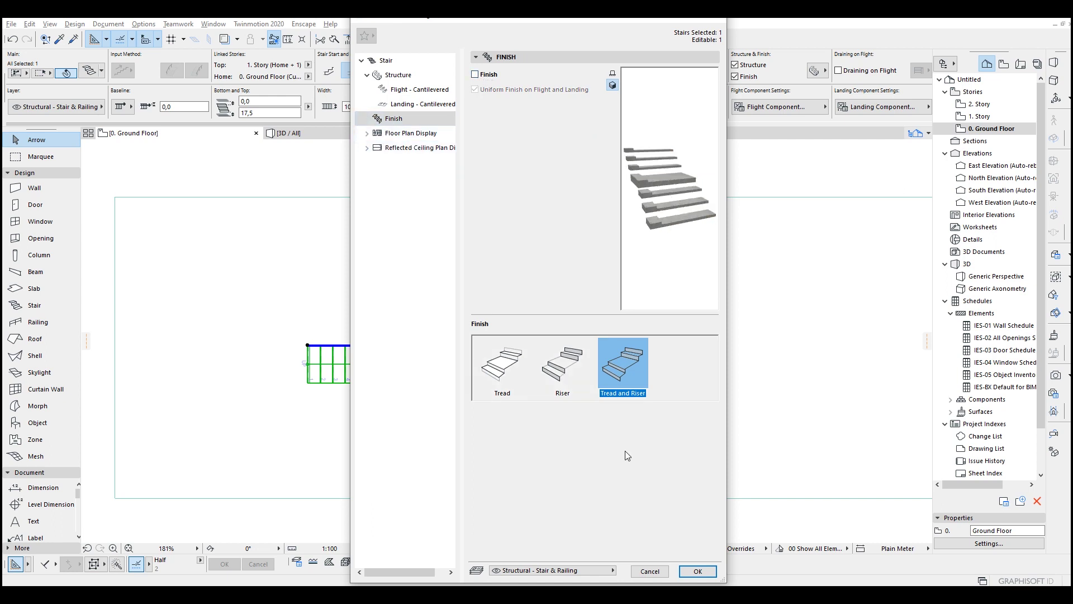
{"action": "left_click", "coordinate": [699, 571]}
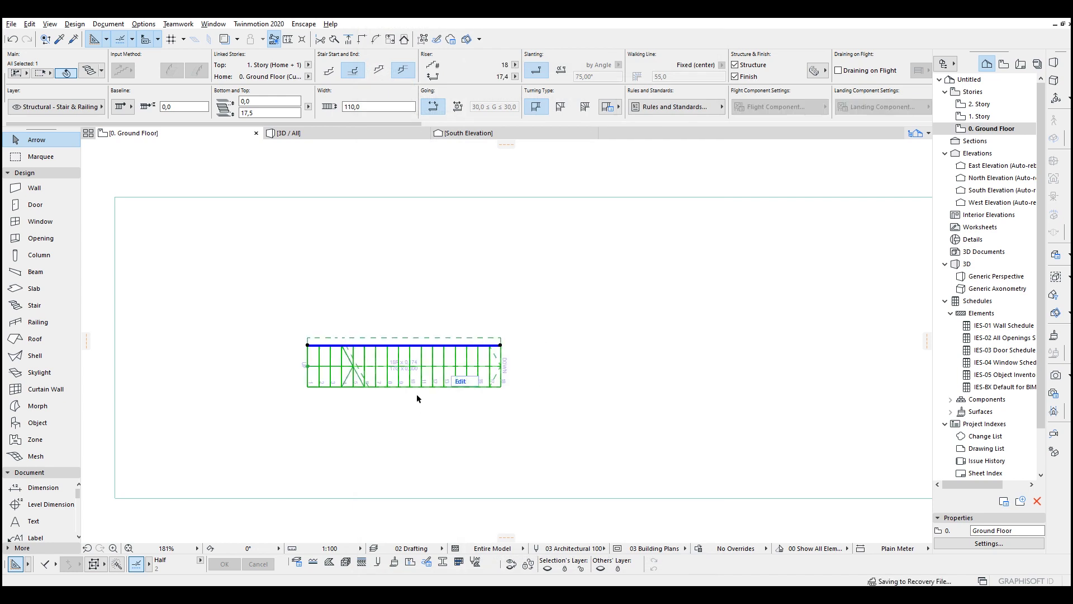
{"action": "scroll", "coordinate": [343, 372], "scroll_direction": "up", "scroll_amount": 3}
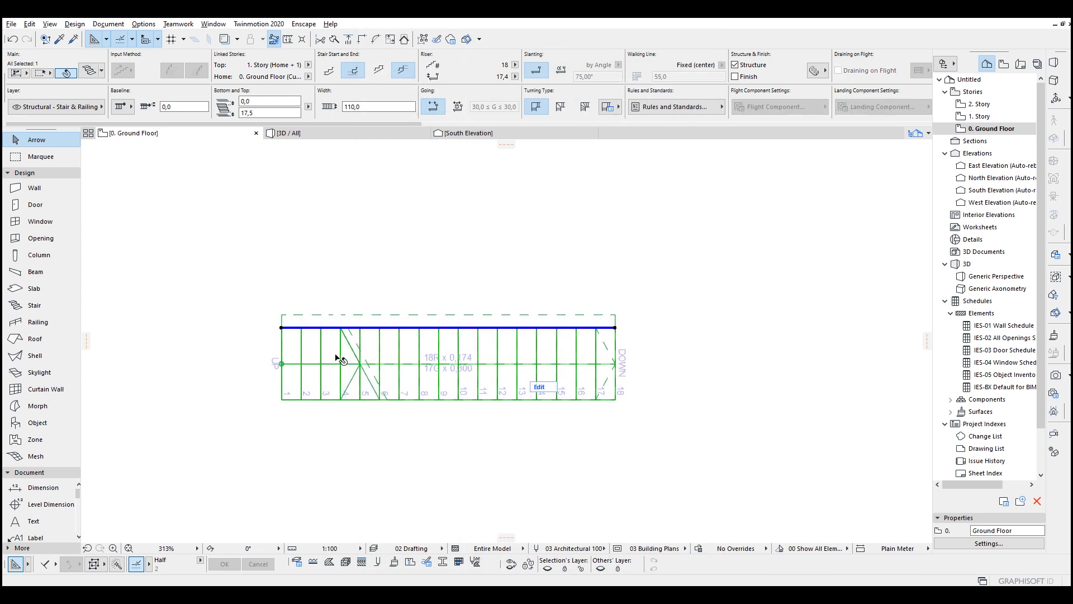
{"action": "key", "text": "F3"}
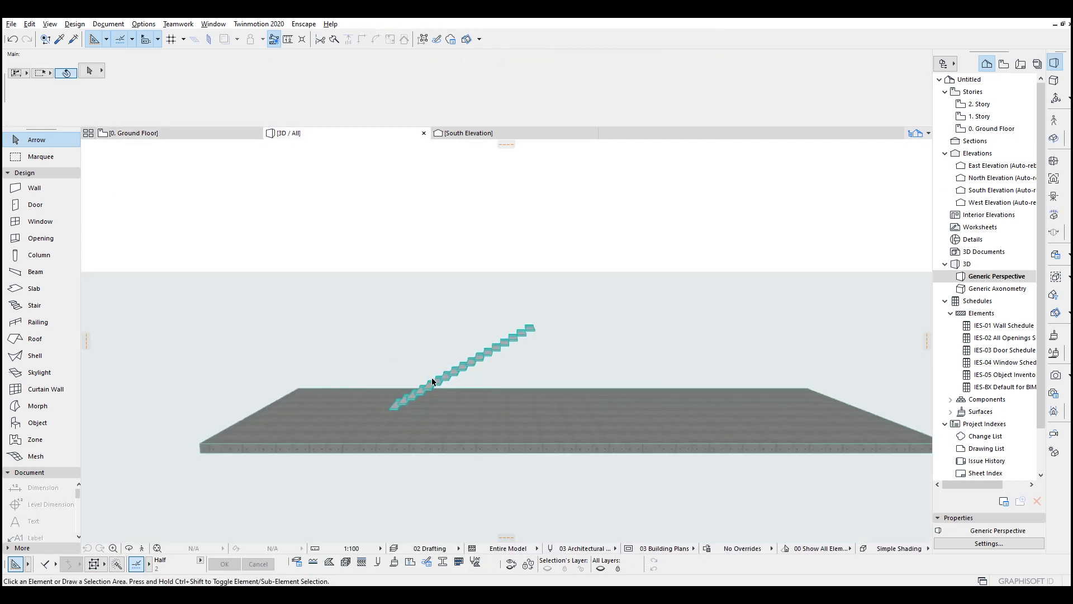
{"action": "scroll", "coordinate": [432, 382], "scroll_direction": "up", "scroll_amount": 2}
{"action": "scroll", "coordinate": [397, 398], "scroll_direction": "up", "scroll_amount": 2}
{"action": "scroll", "coordinate": [503, 414], "scroll_direction": "up", "scroll_amount": 2}
{"action": "scroll", "coordinate": [583, 422], "scroll_direction": "up", "scroll_amount": 2}
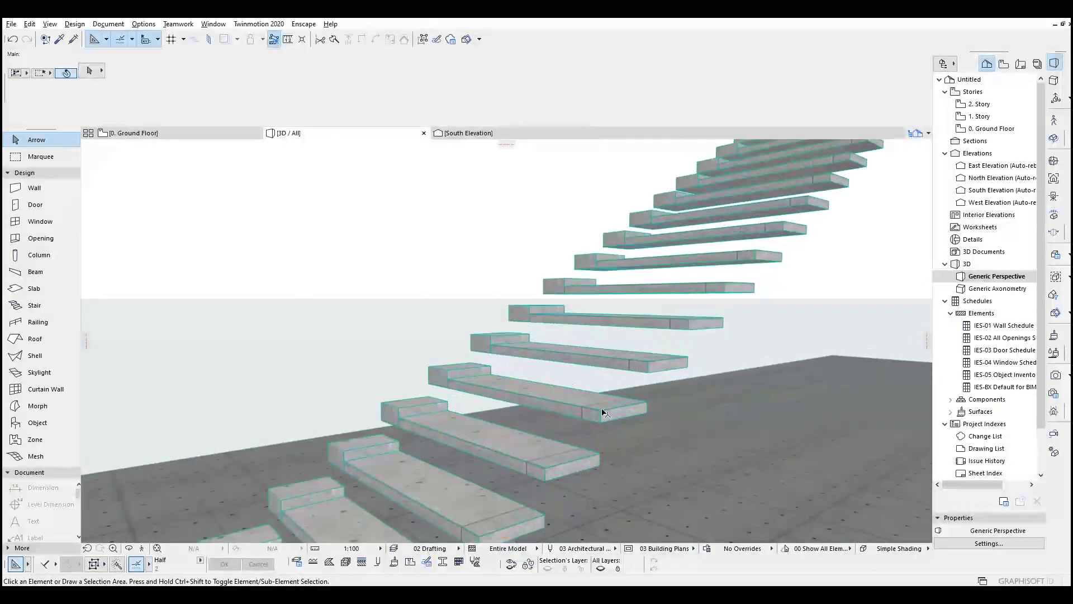
{"action": "left_click_drag", "start_coordinate": [545, 410], "coordinate": [280, 412]}
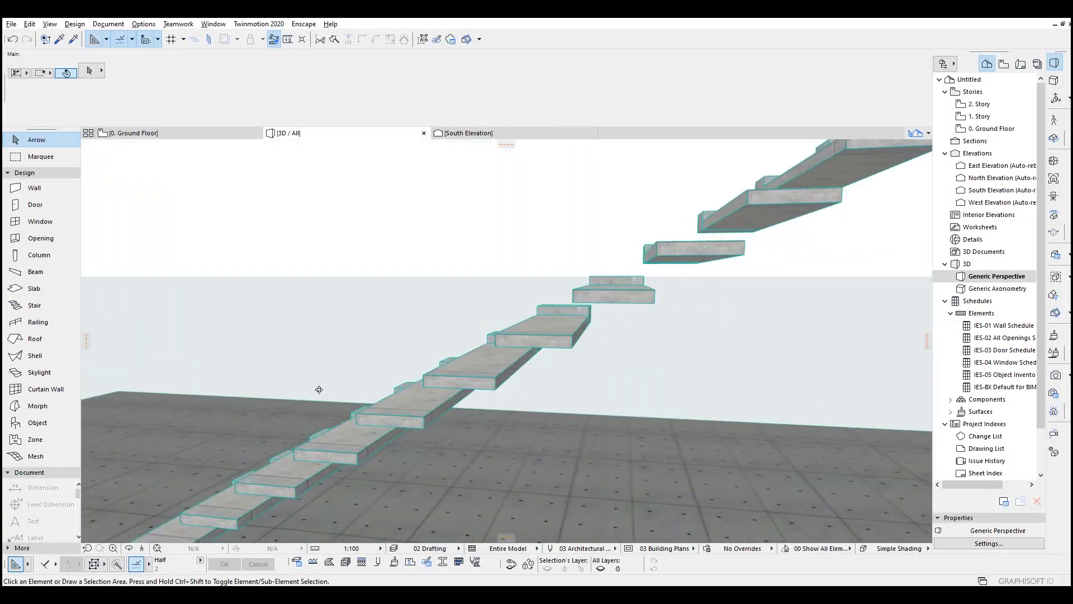
{"action": "mouse_move", "coordinate": [279, 412]}
{"action": "left_mouse_down"}
{"action": "mouse_move", "coordinate": [456, 356]}
{"action": "mouse_move", "coordinate": [804, 341]}
{"action": "mouse_move", "coordinate": [797, 297]}
{"action": "mouse_move", "coordinate": [502, 348]}
{"action": "mouse_move", "coordinate": [586, 309]}
{"action": "left_mouse_up"}
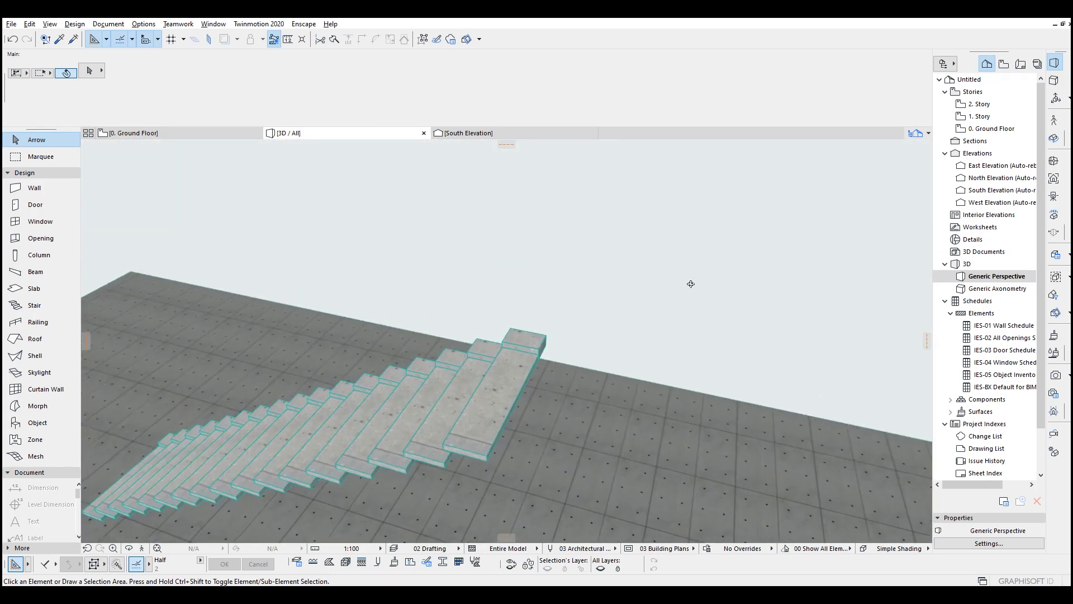
{"action": "key", "text": "F2"}
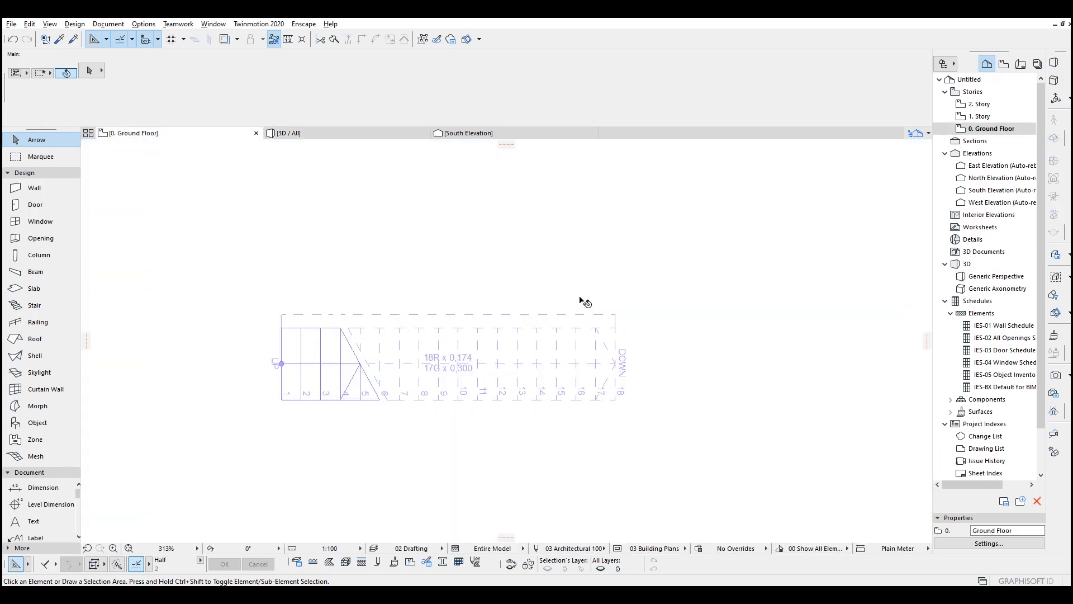
Draw a 30,0 generic structural wall along the stair's long edge
{"action": "scroll", "coordinate": [574, 299], "scroll_direction": "up", "scroll_amount": 2}
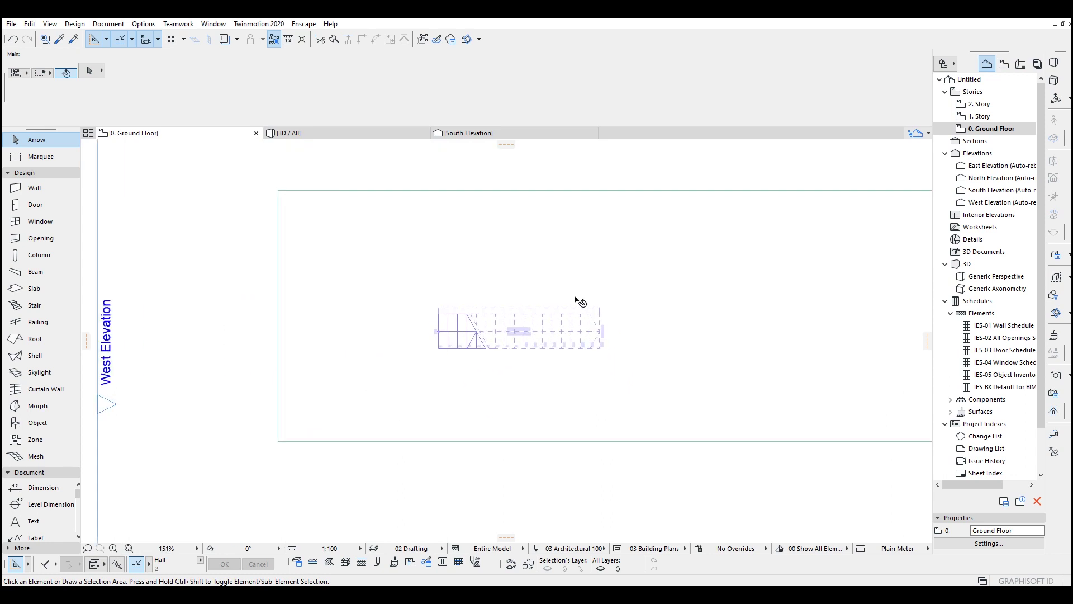
{"action": "left_click", "coordinate": [49, 190]}
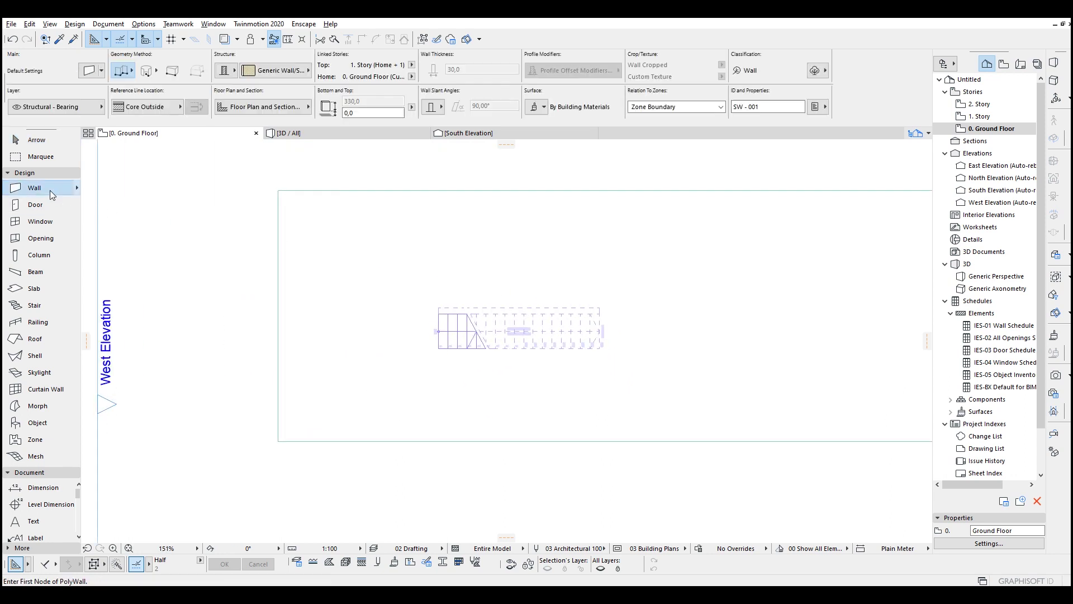
{"action": "left_click", "coordinate": [226, 70]}
{"action": "scroll", "coordinate": [438, 333], "scroll_direction": "up", "scroll_amount": 2}
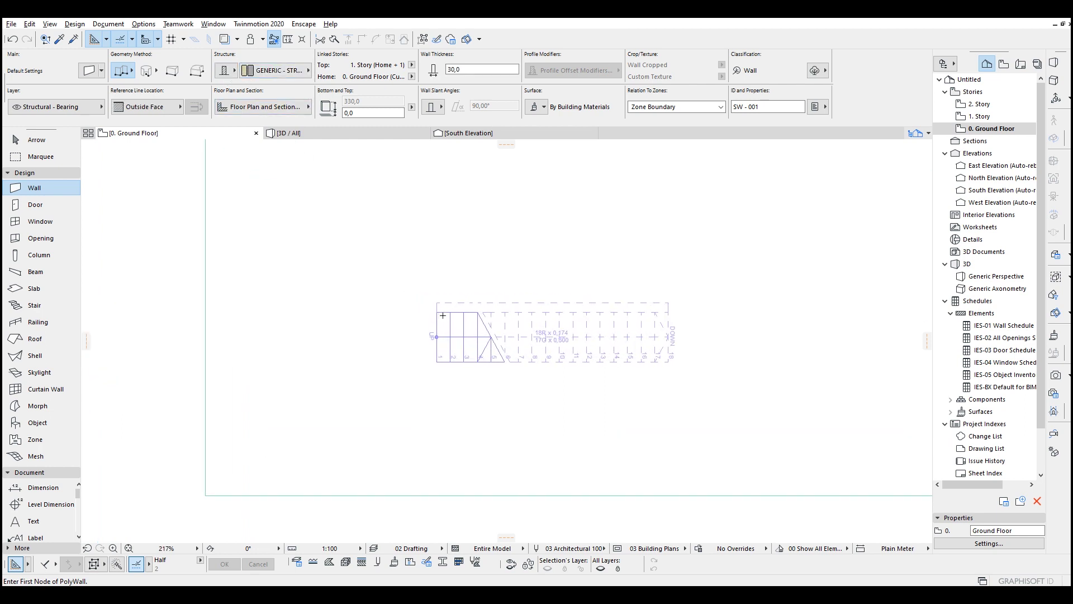
{"action": "left_click", "coordinate": [436, 312]}
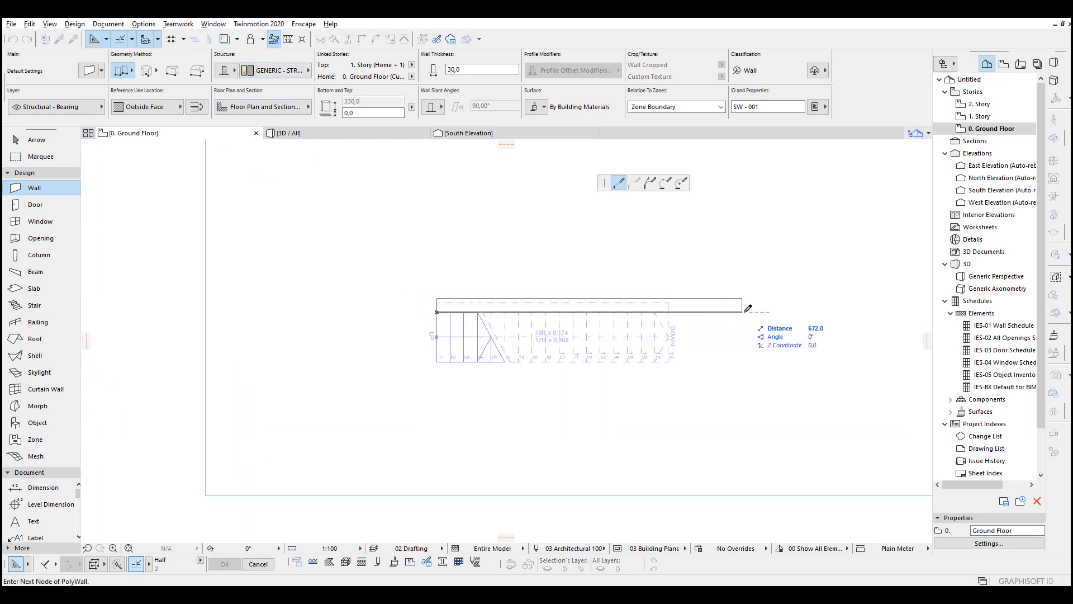
{"action": "double_click", "coordinate": [783, 309]}
Extend the wall's left end past the first step and view the result in 3D
{"action": "left_click", "coordinate": [439, 308], "text": "shift"}
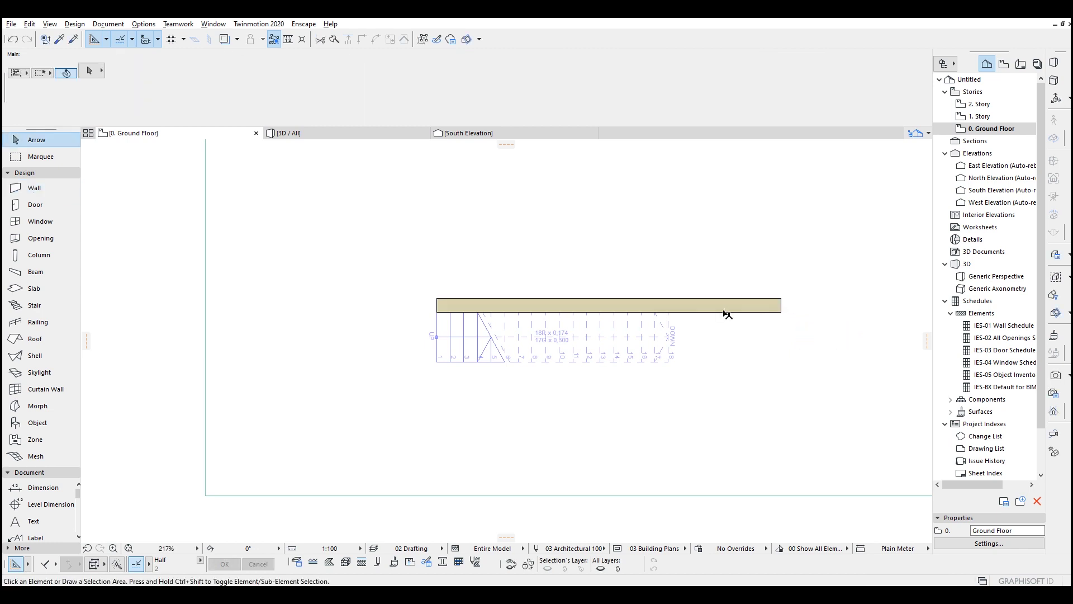
{"action": "left_click", "coordinate": [437, 312]}
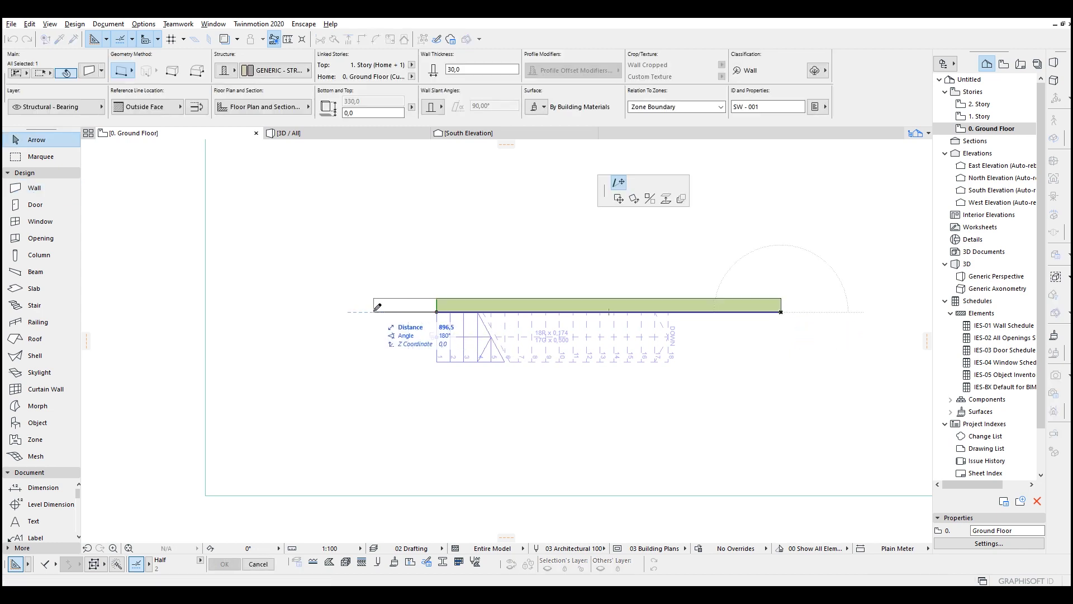
{"action": "left_click", "coordinate": [373, 312]}
{"action": "key", "text": "Escape"}
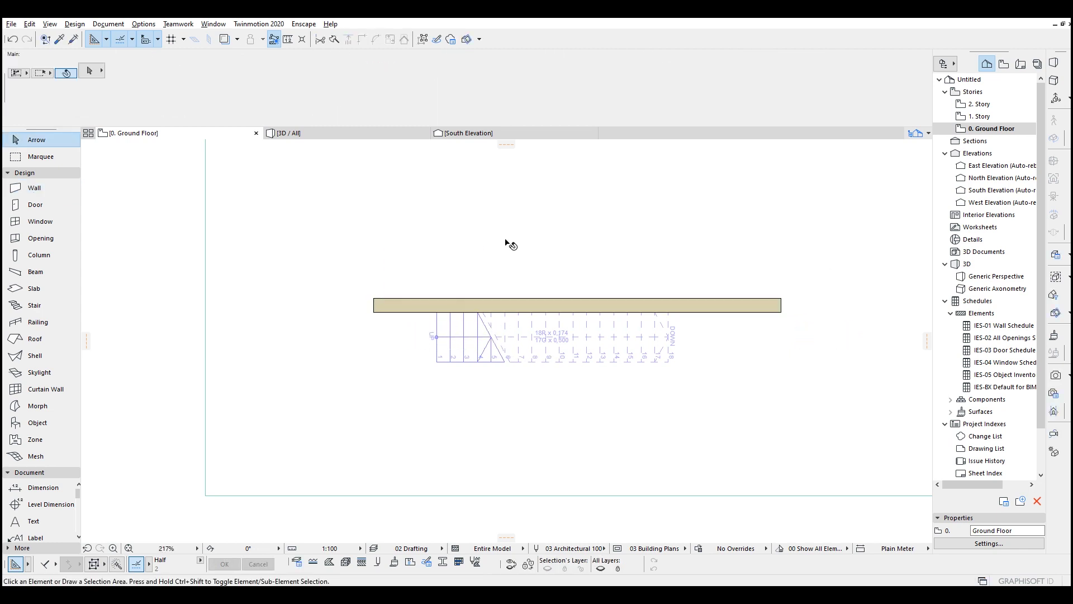
{"action": "key", "text": "F3"}
{"action": "middle_click_drag", "start_coordinate": [520, 303], "coordinate": [618, 401], "text": "shift"}
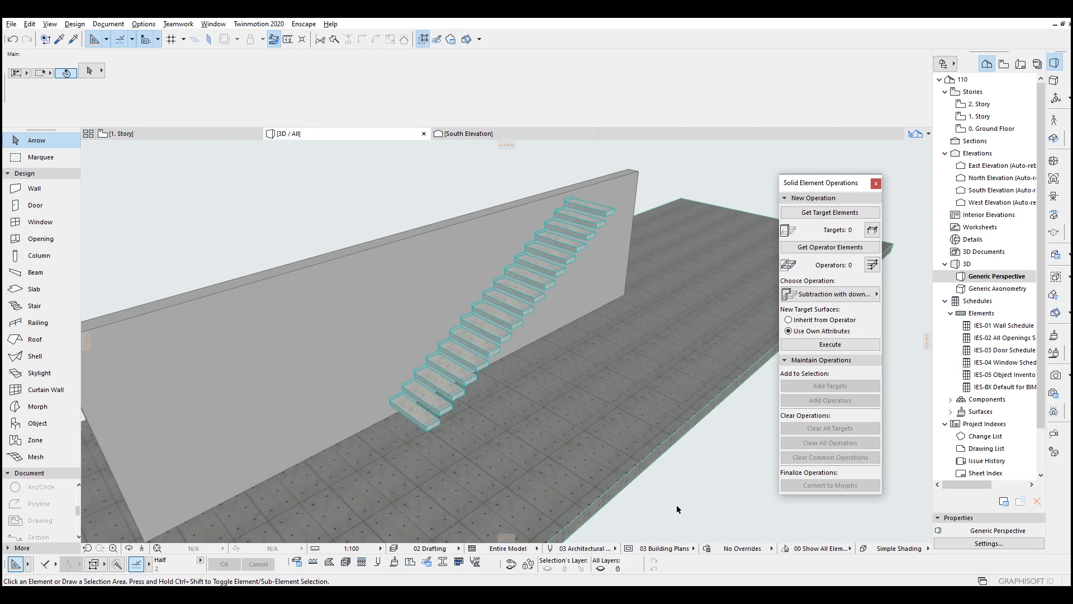
Set the stair flight to Flight Metal Plate 23, with plates extending up and down to adjacent steps
{"action": "left_click", "coordinate": [452, 398]}
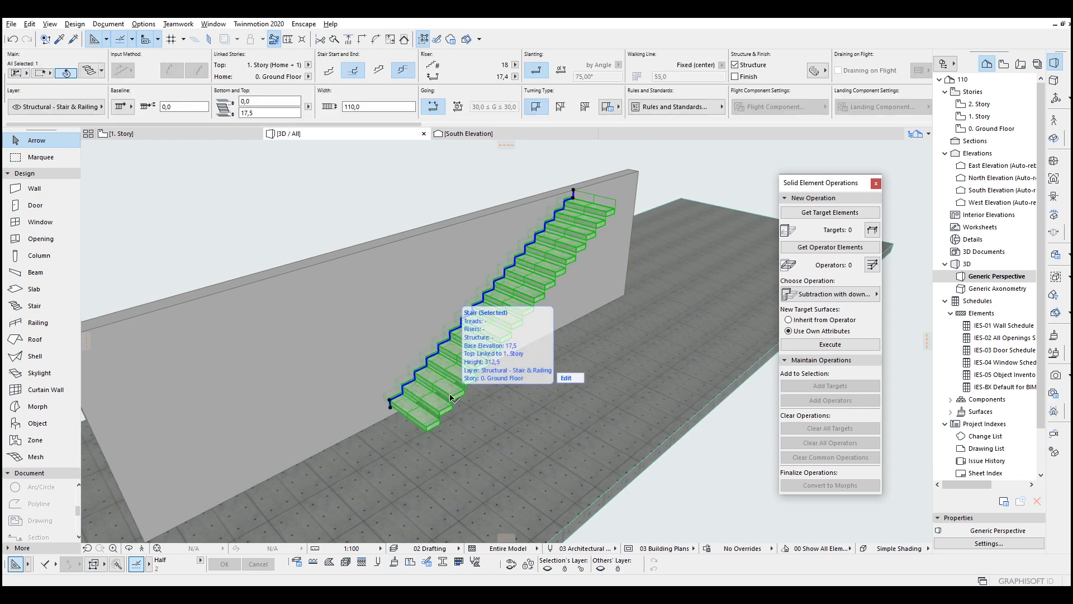
{"action": "double_click", "coordinate": [453, 398]}
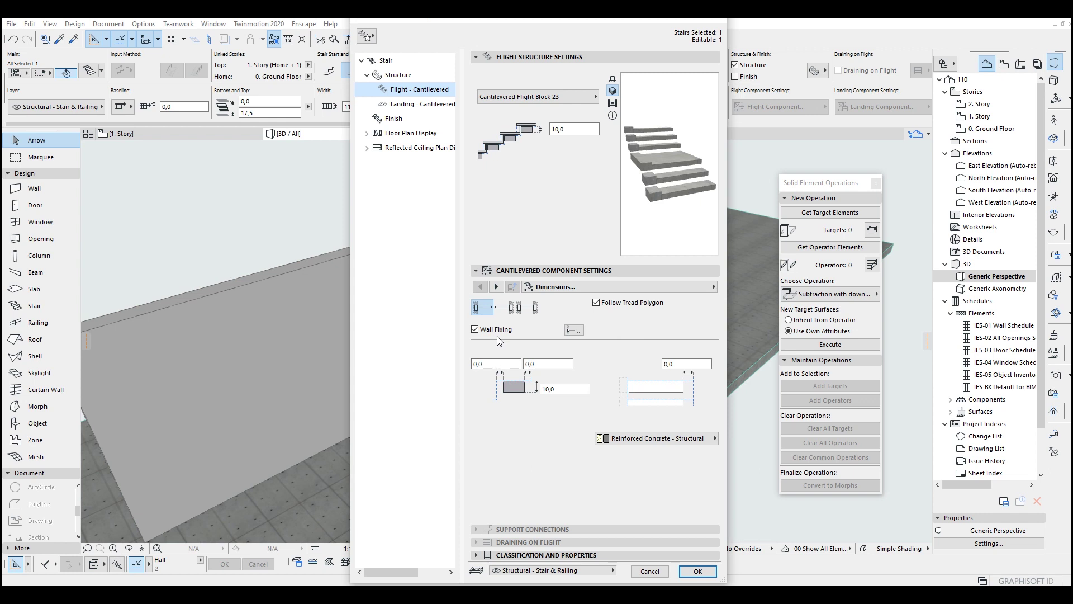
{"action": "left_click", "coordinate": [530, 96]}
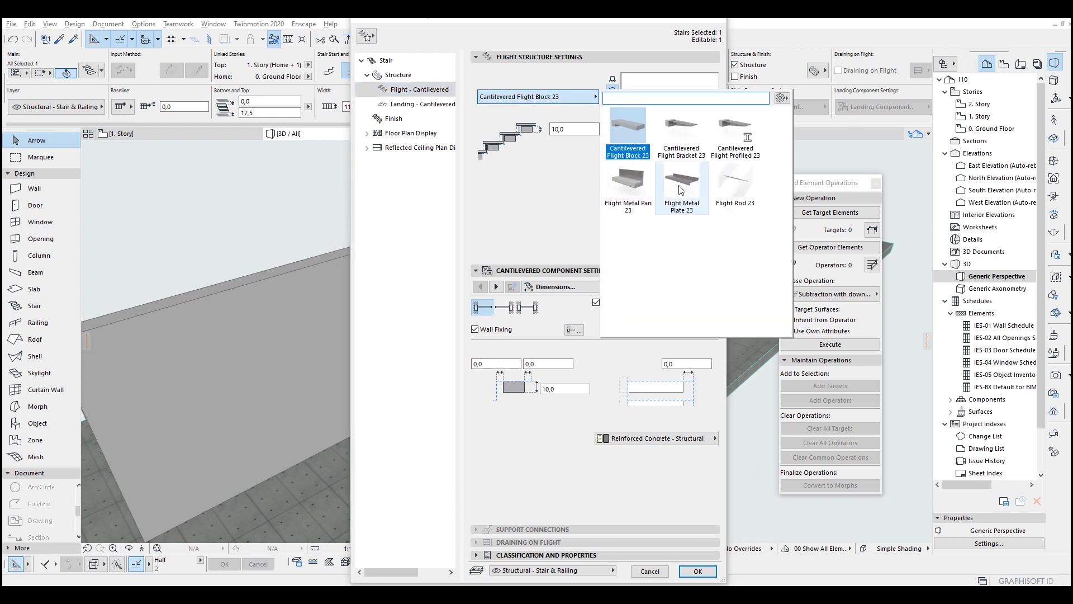
{"action": "left_click", "coordinate": [681, 190]}
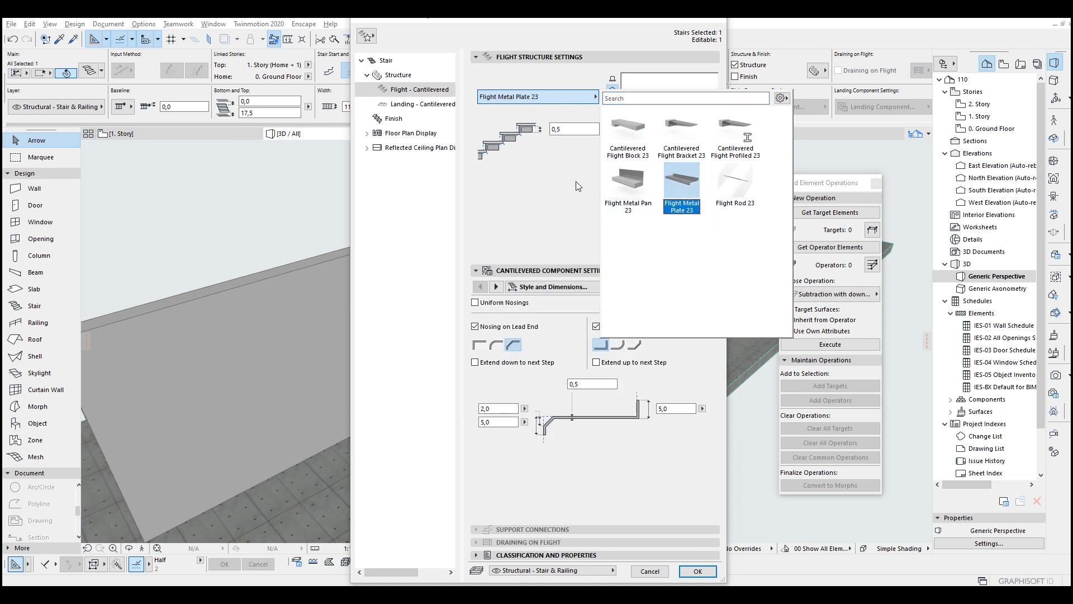
{"action": "left_click", "coordinate": [562, 185]}
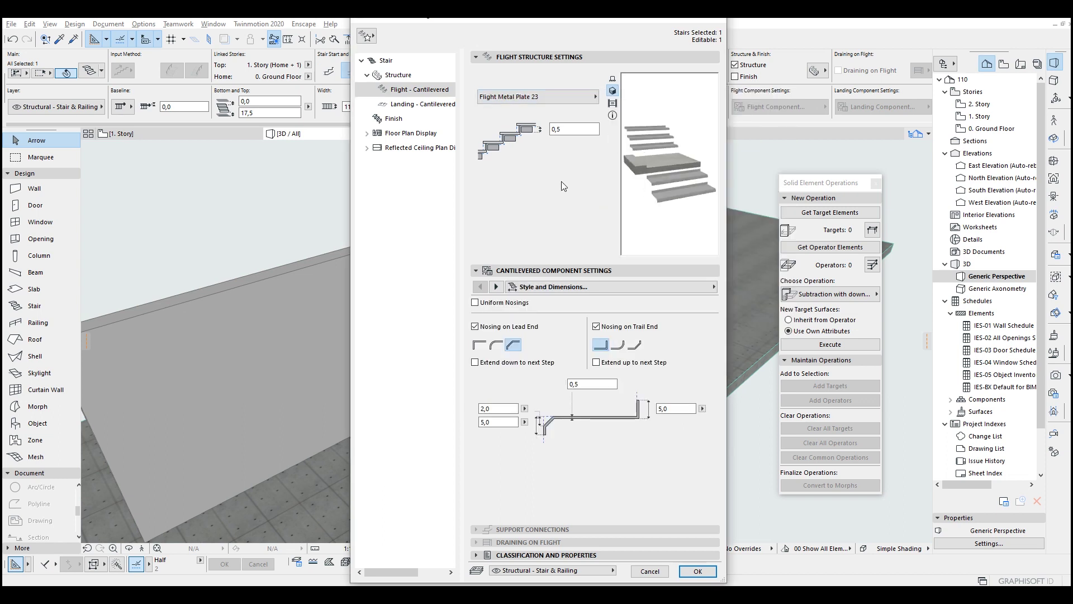
{"action": "left_click", "coordinate": [596, 363]}
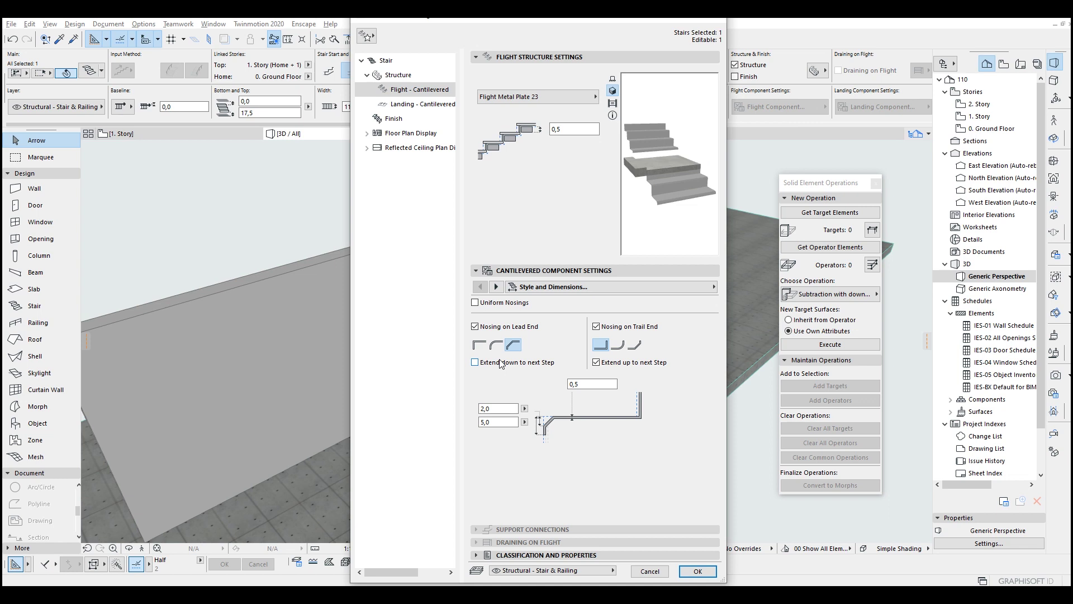
{"action": "left_click", "coordinate": [475, 362]}
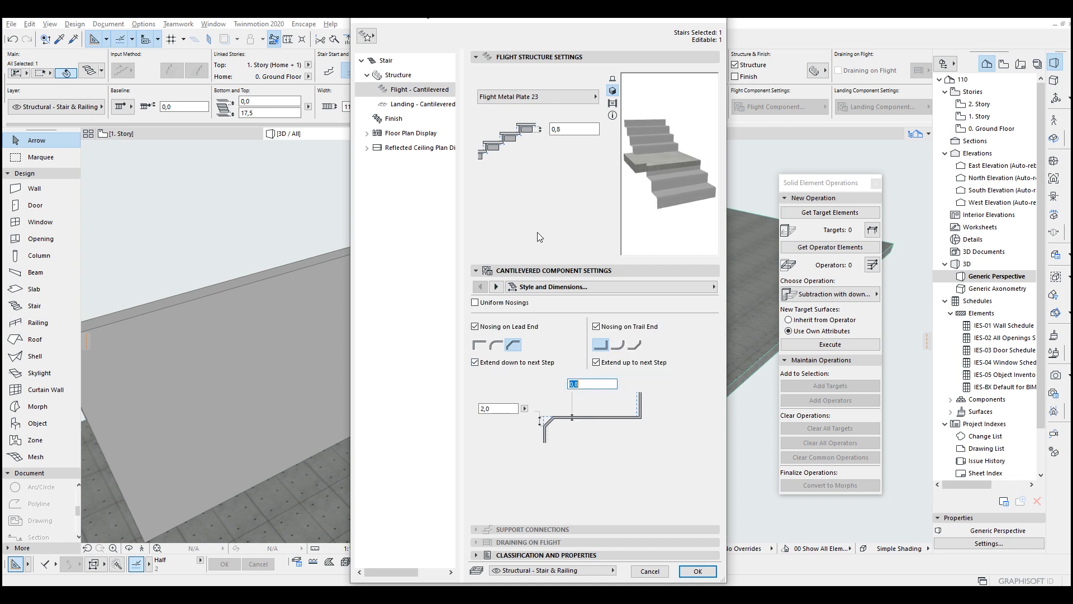
{"action": "type", "text": "0,8"}
{"action": "left_click", "coordinate": [497, 287]}
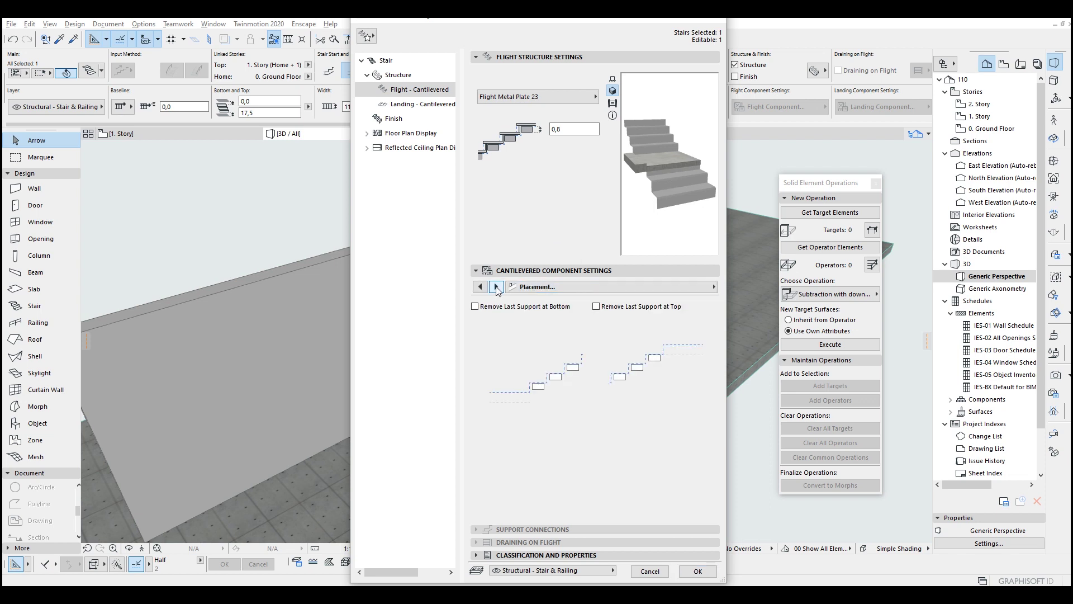
{"action": "left_click", "coordinate": [497, 286]}
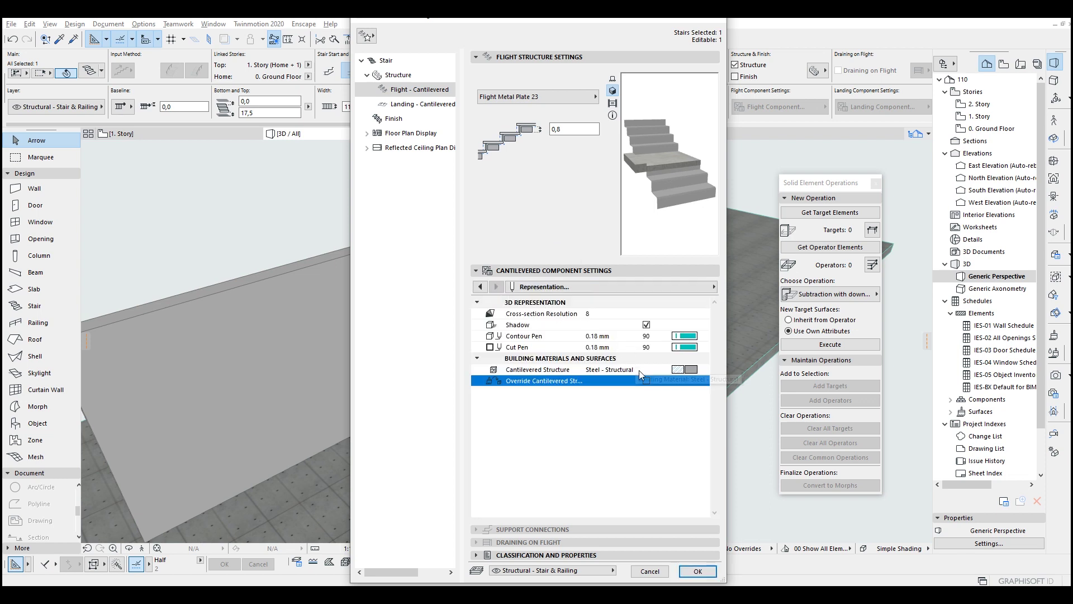
Override the cantilevered plate surface with Paint - Anthracite and apply the stair settings
{"action": "left_click", "coordinate": [647, 383]}
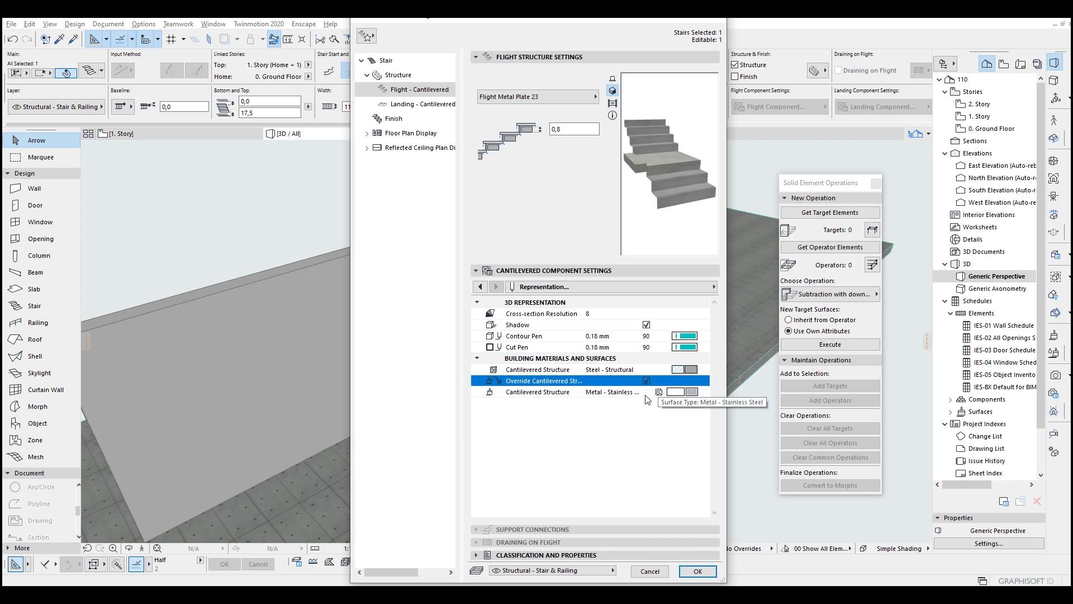
{"action": "left_click", "coordinate": [692, 393]}
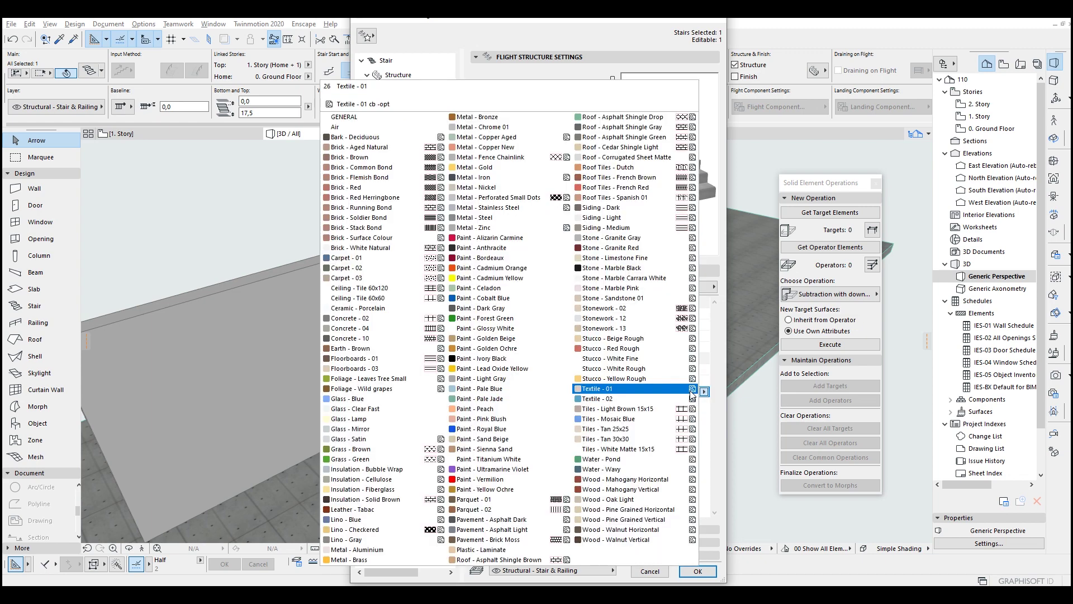
{"action": "left_click", "coordinate": [492, 308]}
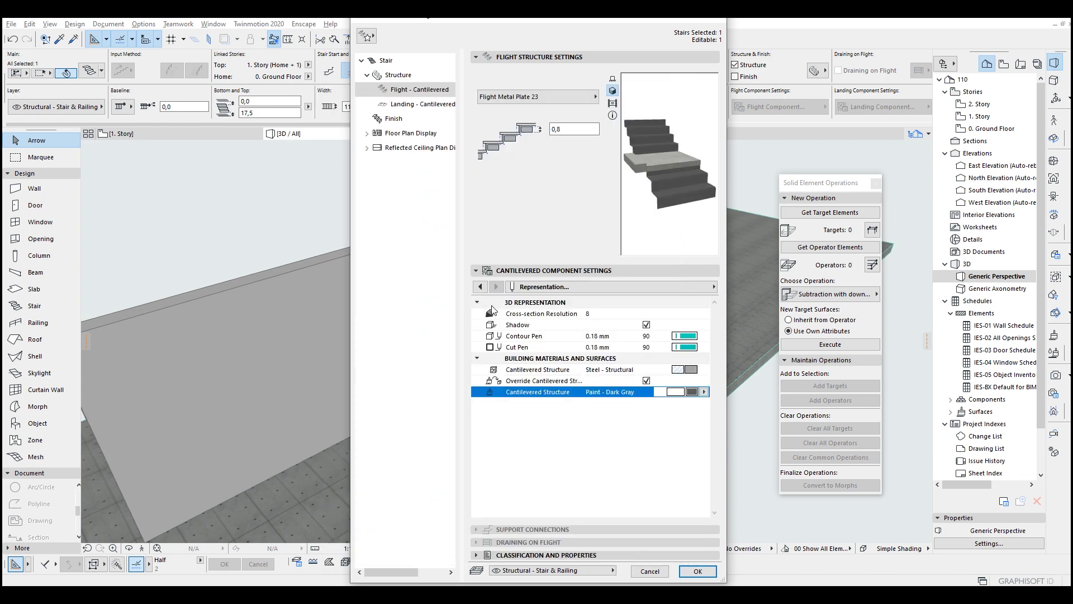
{"action": "left_click", "coordinate": [692, 391]}
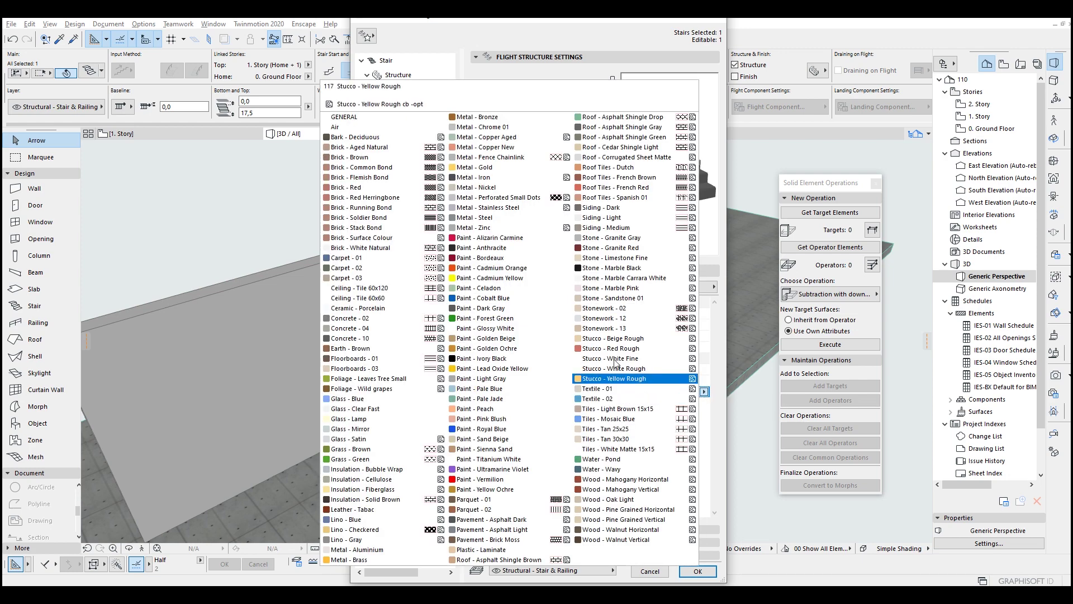
{"action": "left_click", "coordinate": [517, 252]}
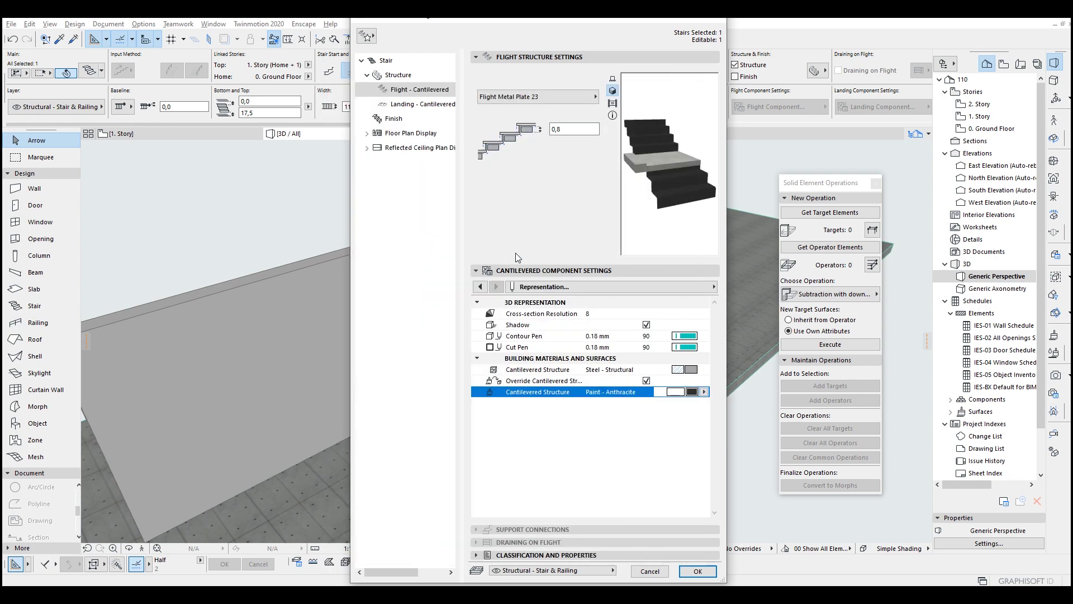
{"action": "left_click", "coordinate": [709, 572]}
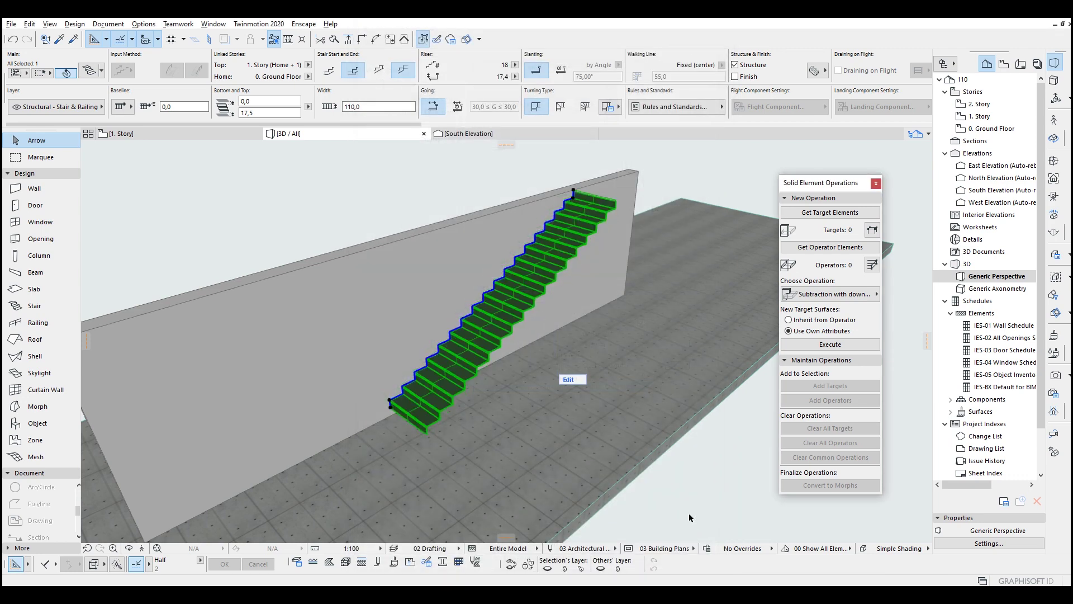
Orbit to face the tall wall behind the stair, delete it, then go to the 1. Story plan
{"action": "key", "text": "Escape"}
{"action": "mouse_move", "coordinate": [486, 380]}
{"action": "middle_mouse_down", "text": "shift"}
{"action": "mouse_move", "coordinate": [547, 366]}
{"action": "mouse_move", "coordinate": [342, 340]}
{"action": "mouse_move", "coordinate": [336, 407]}
{"action": "middle_mouse_up", "text": "shift"}
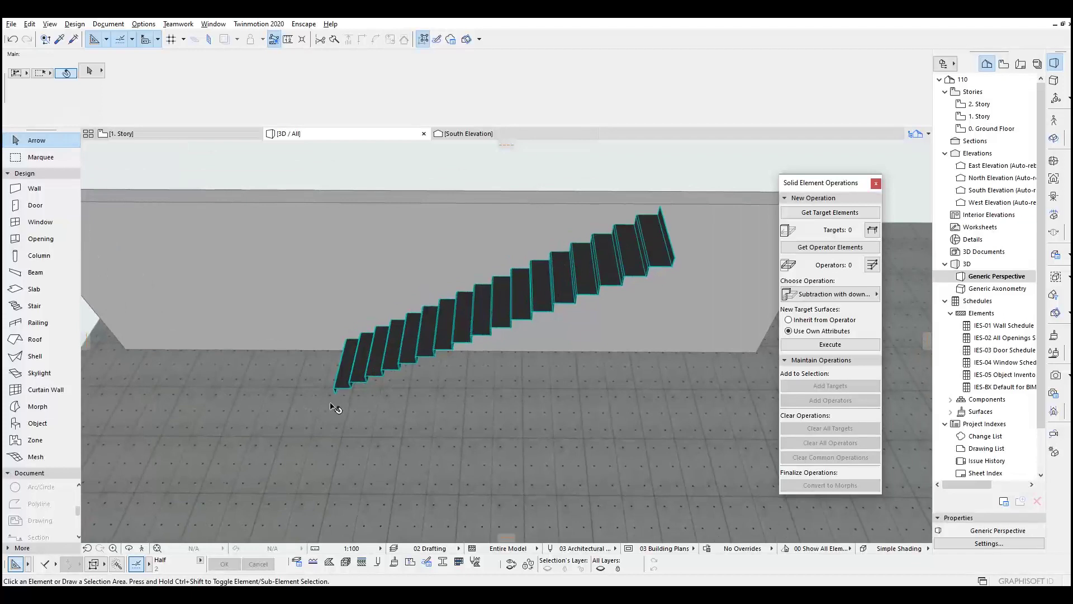
{"action": "left_click", "coordinate": [340, 286]}
{"action": "key", "text": "Delete"}
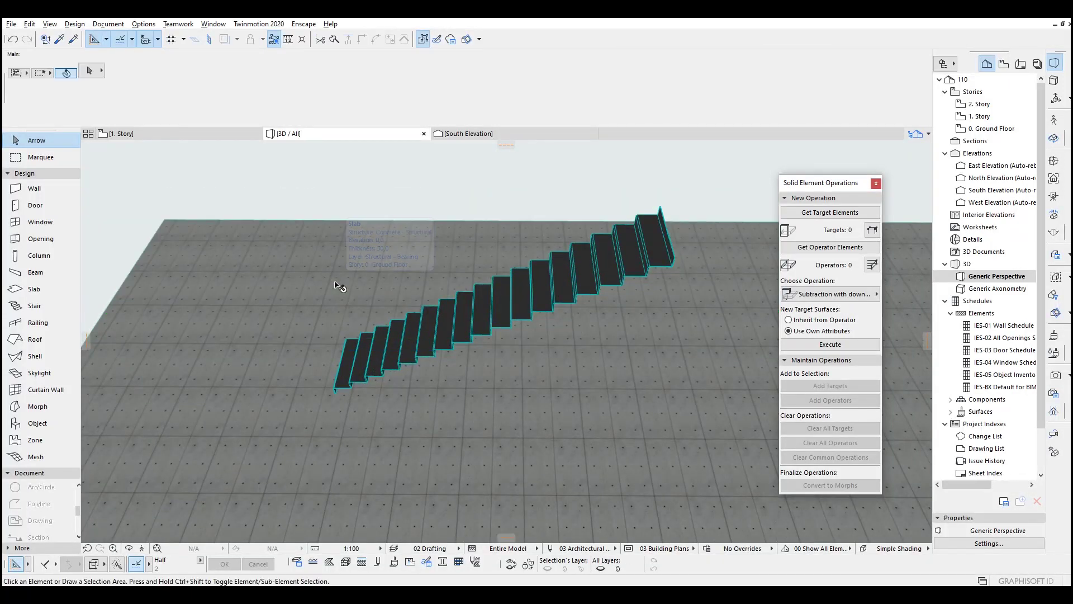
{"action": "left_click", "coordinate": [339, 287]}
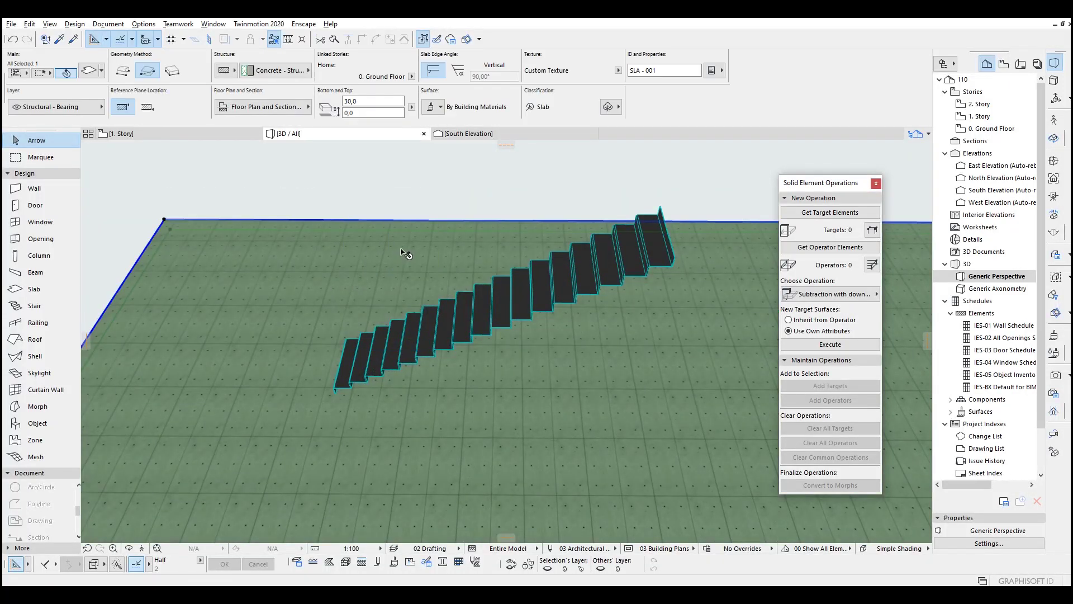
{"action": "left_click", "coordinate": [434, 204]}
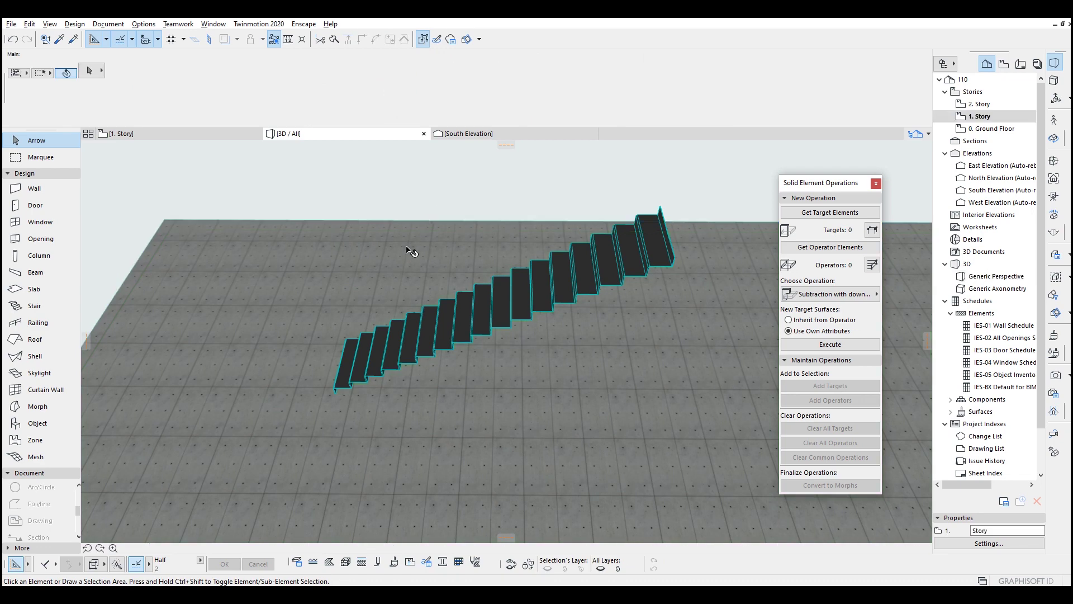
{"action": "key", "text": "F2"}
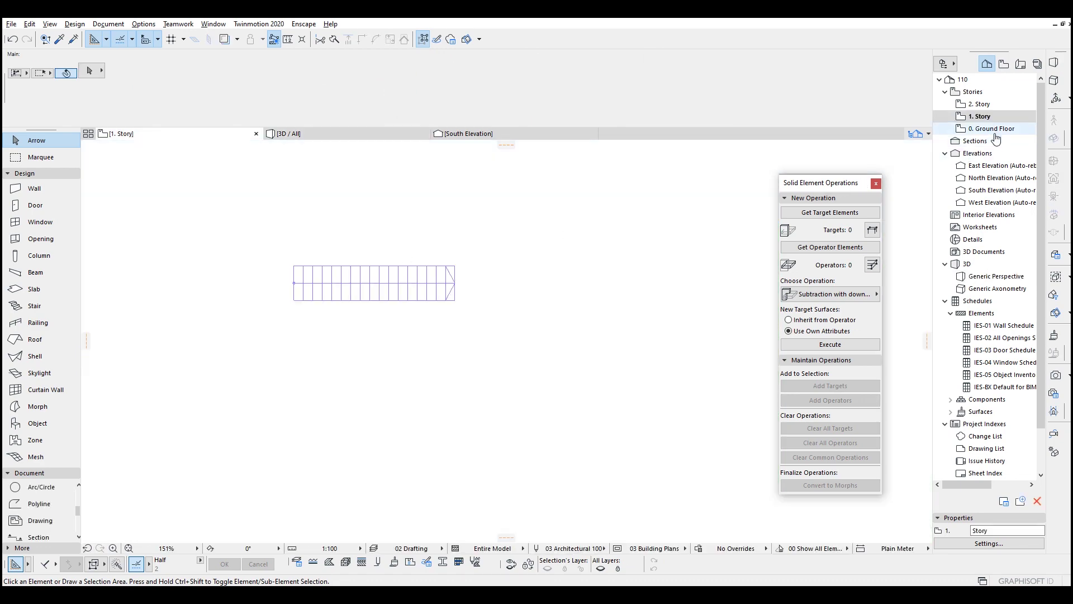
Copy the 30,0-thick ground-floor slab and paste it in place on 1. Story at elevation 330,0
{"action": "double_click", "coordinate": [992, 128]}
{"action": "left_click", "coordinate": [490, 262]}
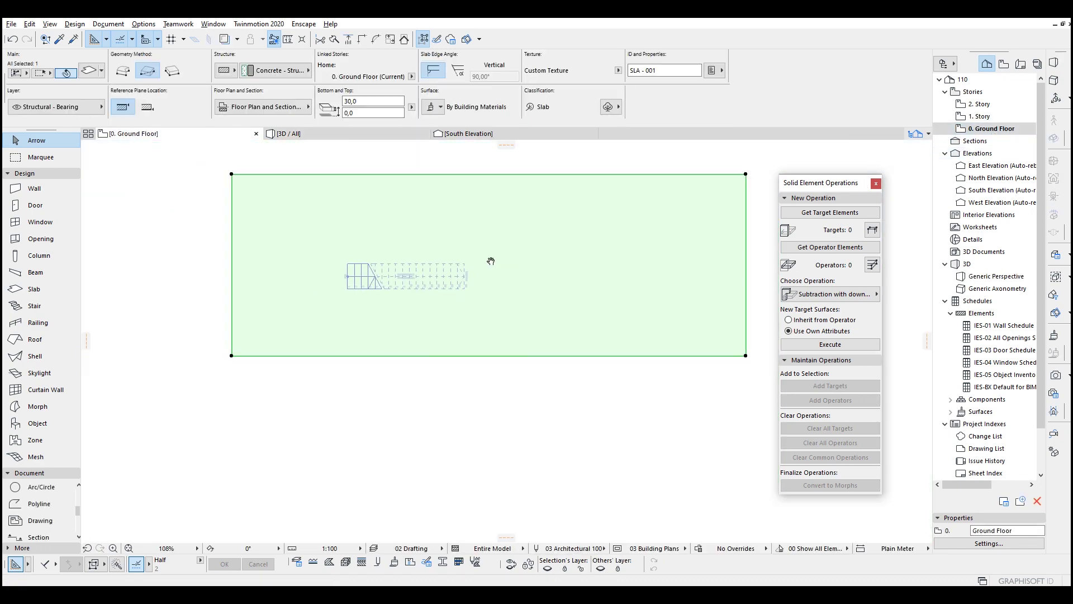
{"action": "scroll", "coordinate": [503, 240], "scroll_direction": "down", "scroll_amount": 2}
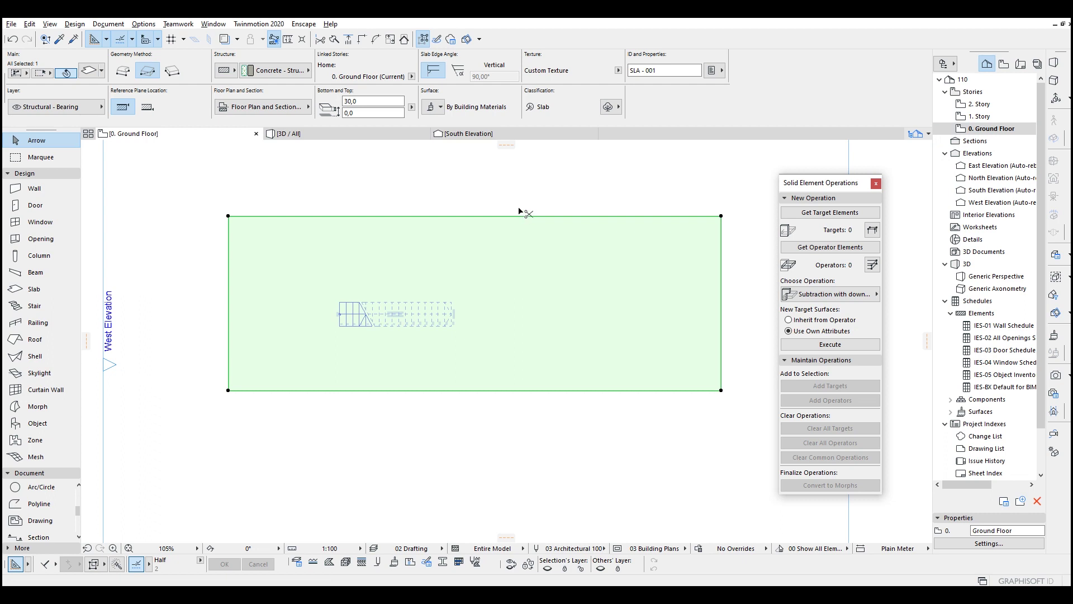
{"action": "double_click", "coordinate": [986, 117]}
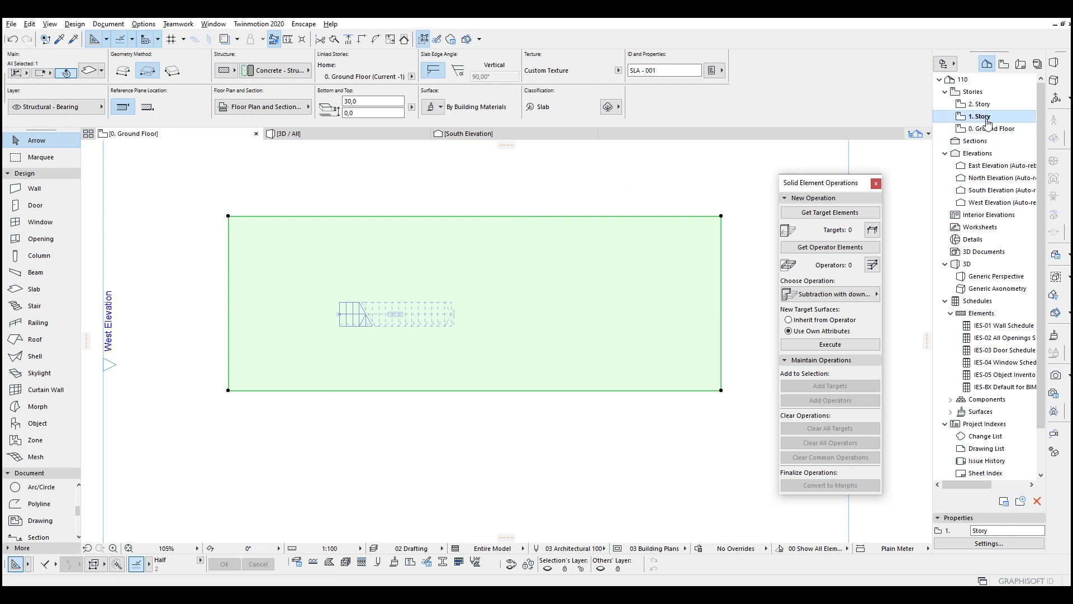
{"action": "key", "text": "ctrl+v"}
{"action": "right_click", "coordinate": [725, 184]}
{"action": "left_click", "coordinate": [744, 205]}
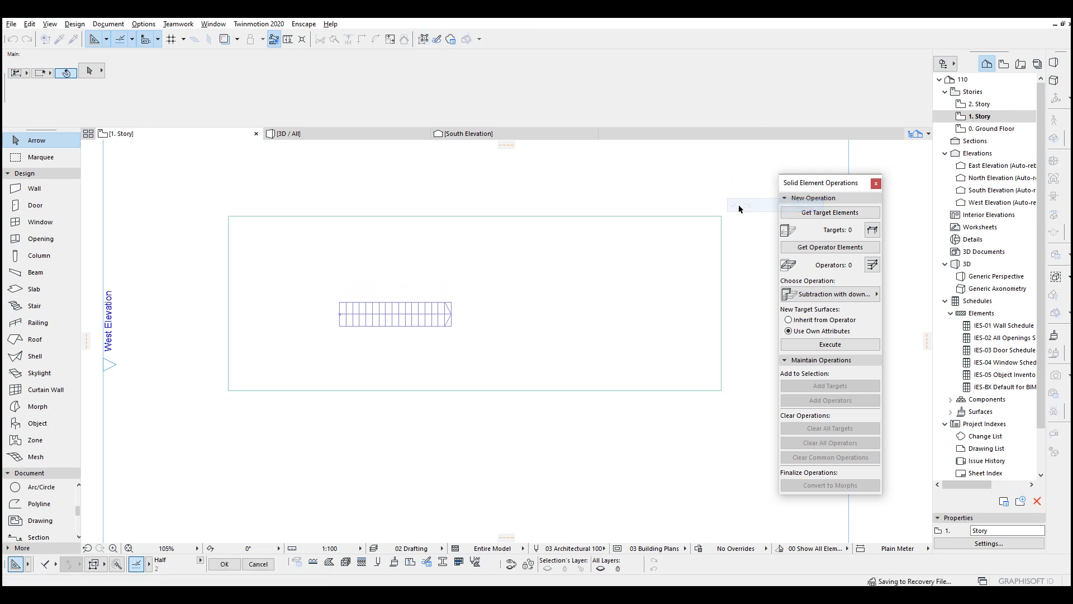
{"action": "left_click", "coordinate": [542, 246]}
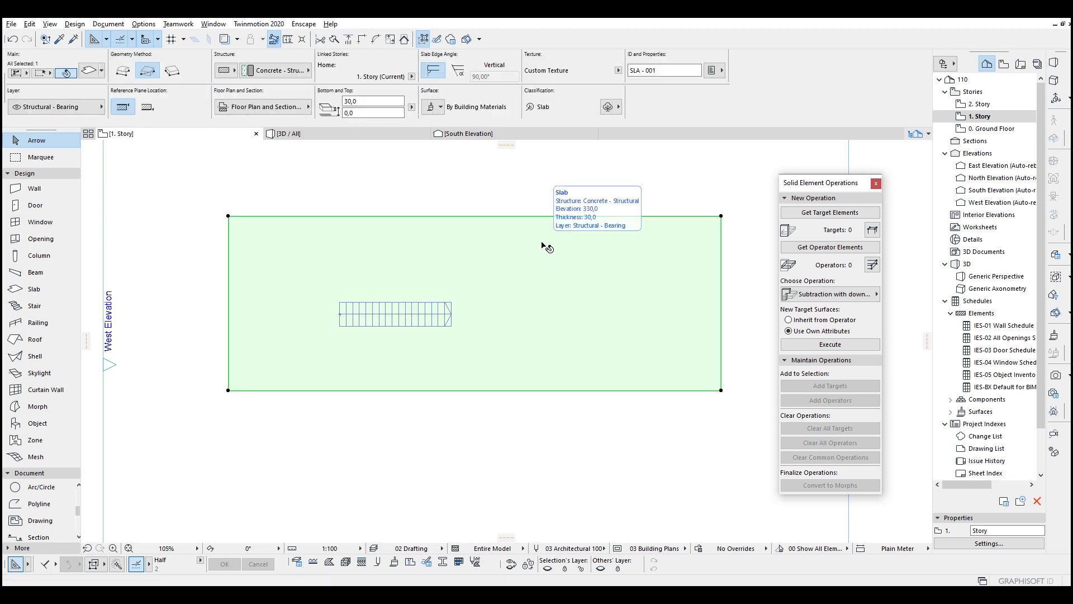
Cut a rectangular hole in the 1. Story slab around the stair
{"action": "left_click", "coordinate": [456, 216]}
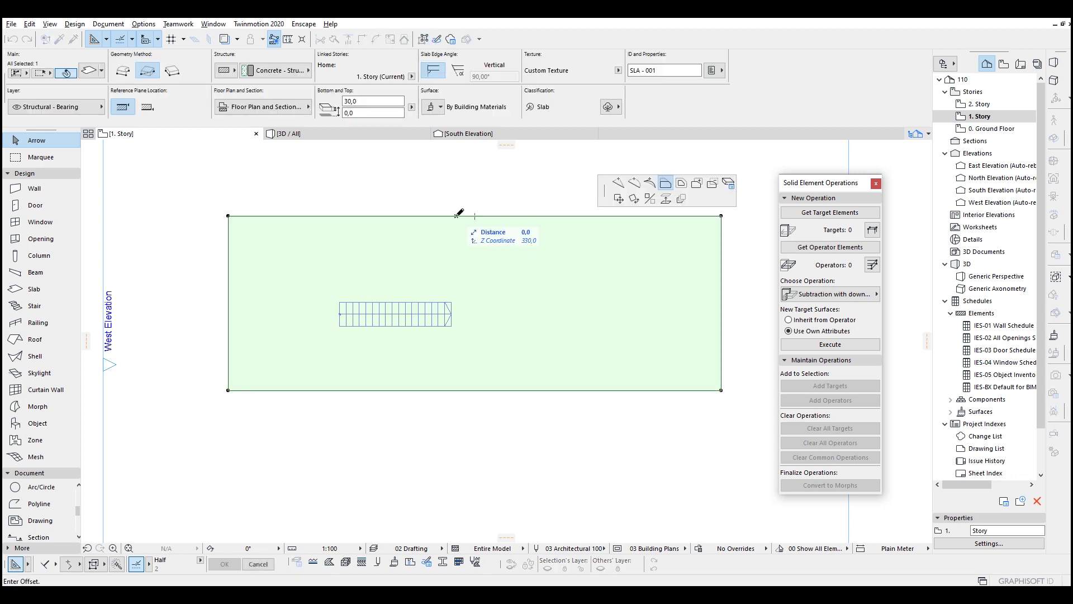
{"action": "left_click", "coordinate": [713, 188]}
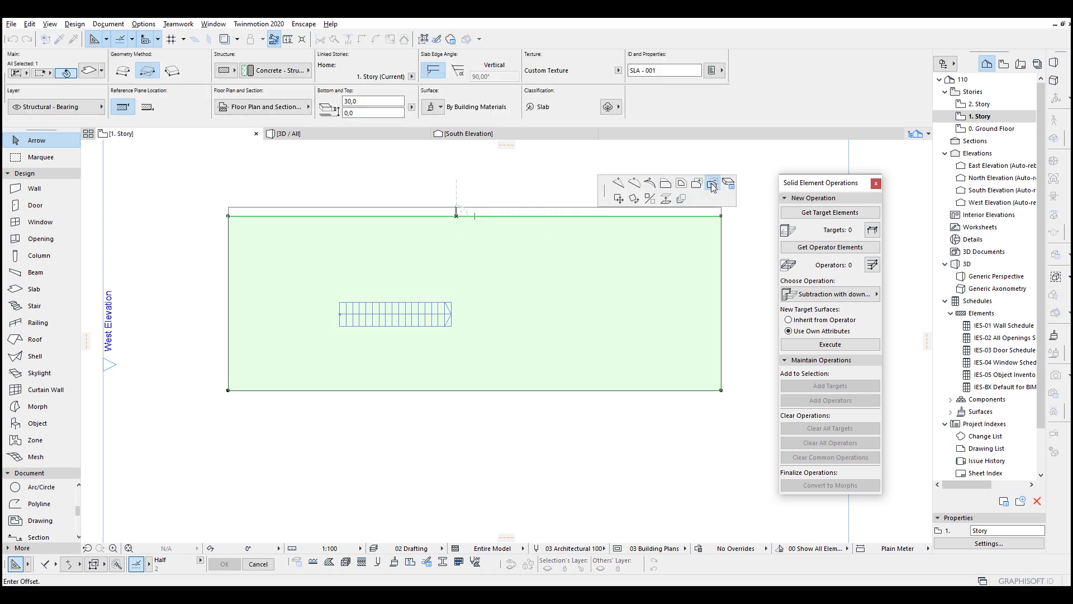
{"action": "scroll", "coordinate": [348, 302], "scroll_direction": "up", "scroll_amount": 2}
{"action": "scroll", "coordinate": [335, 312], "scroll_direction": "up", "scroll_amount": 3}
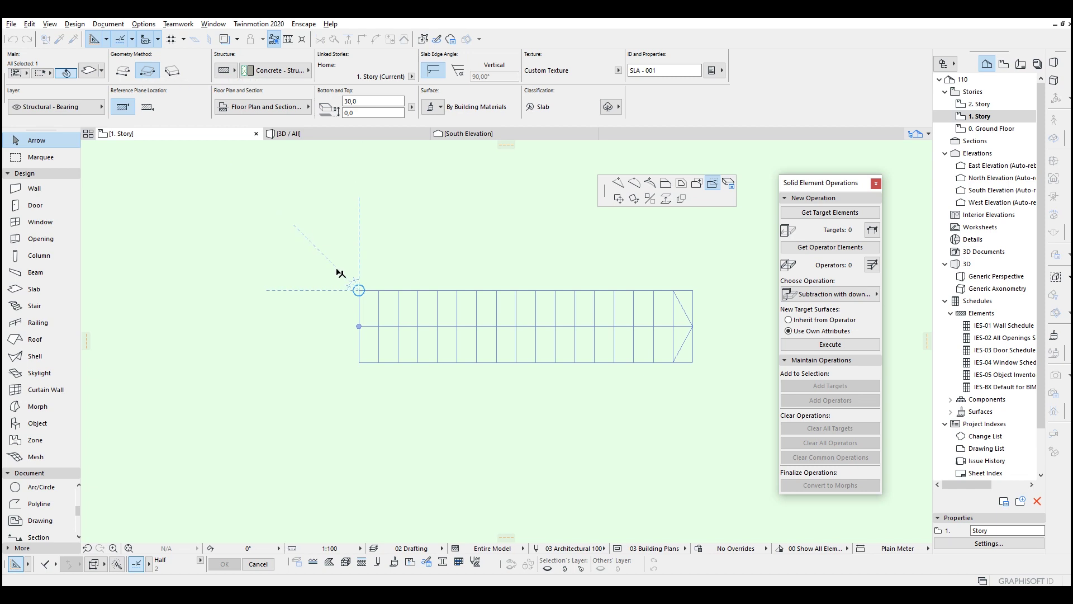
{"action": "left_click", "coordinate": [358, 291]}
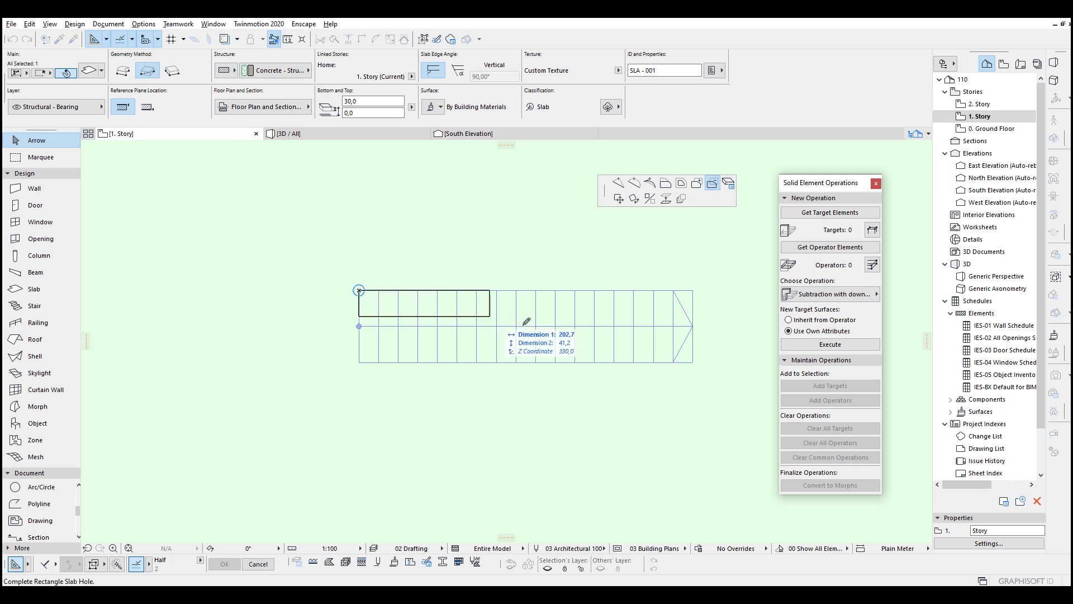
{"action": "left_click", "coordinate": [693, 361]}
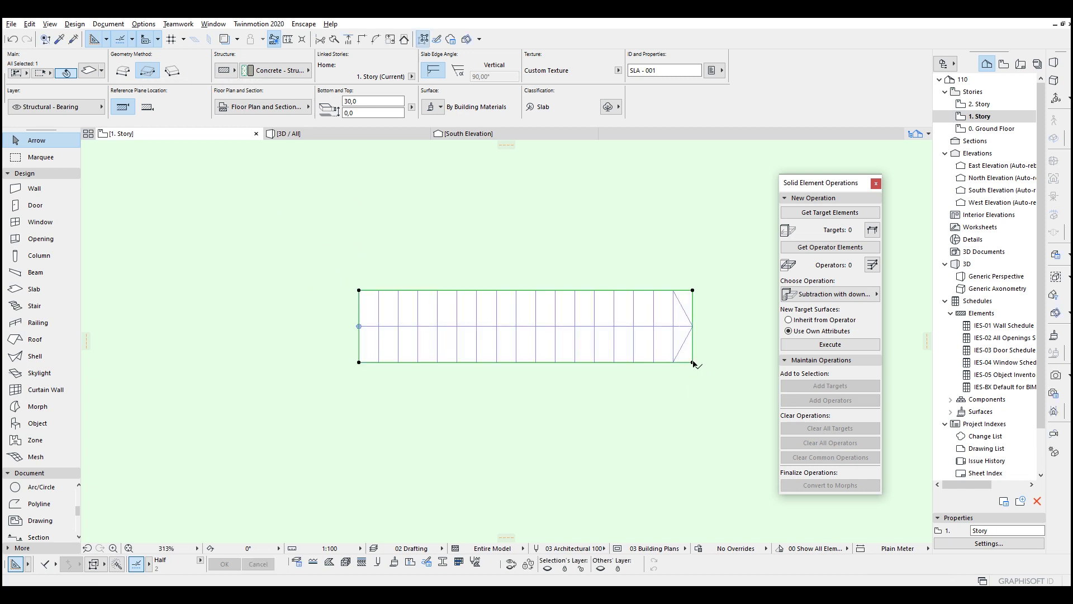
Offset the opening's top and bottom slab edges inward slightly, then view the model in 3D
{"action": "left_click", "coordinate": [507, 292]}
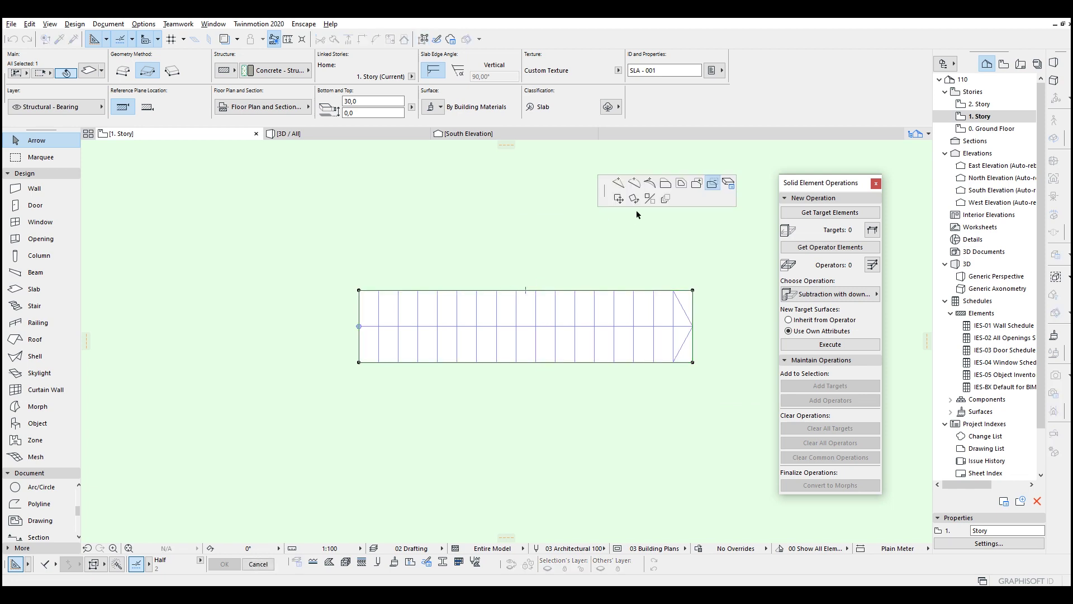
{"action": "left_click", "coordinate": [666, 182]}
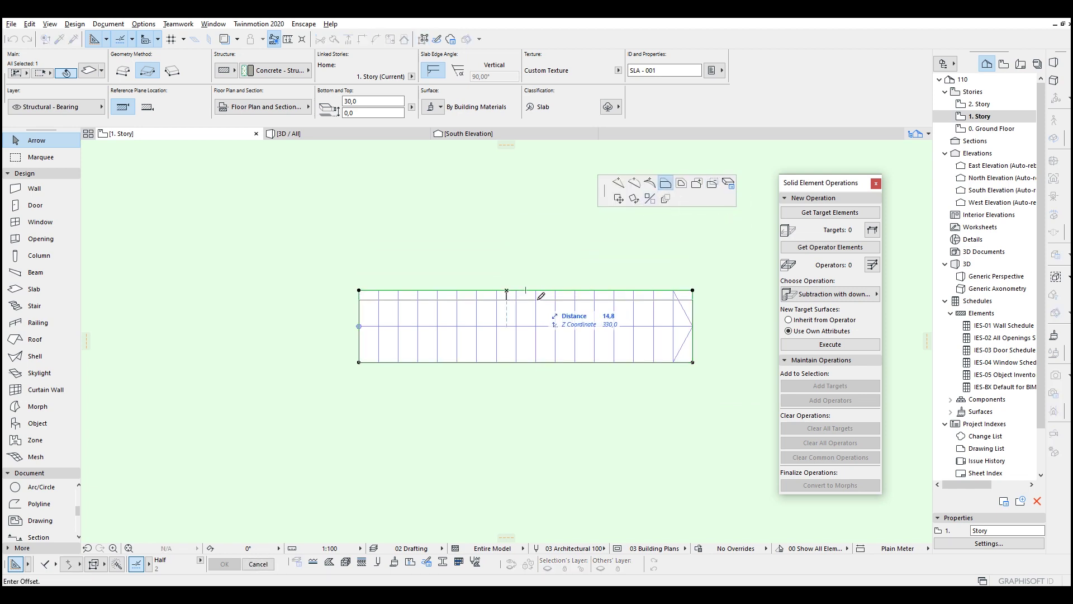
{"action": "type", "text": "4"}
{"action": "left_click", "coordinate": [508, 292]}
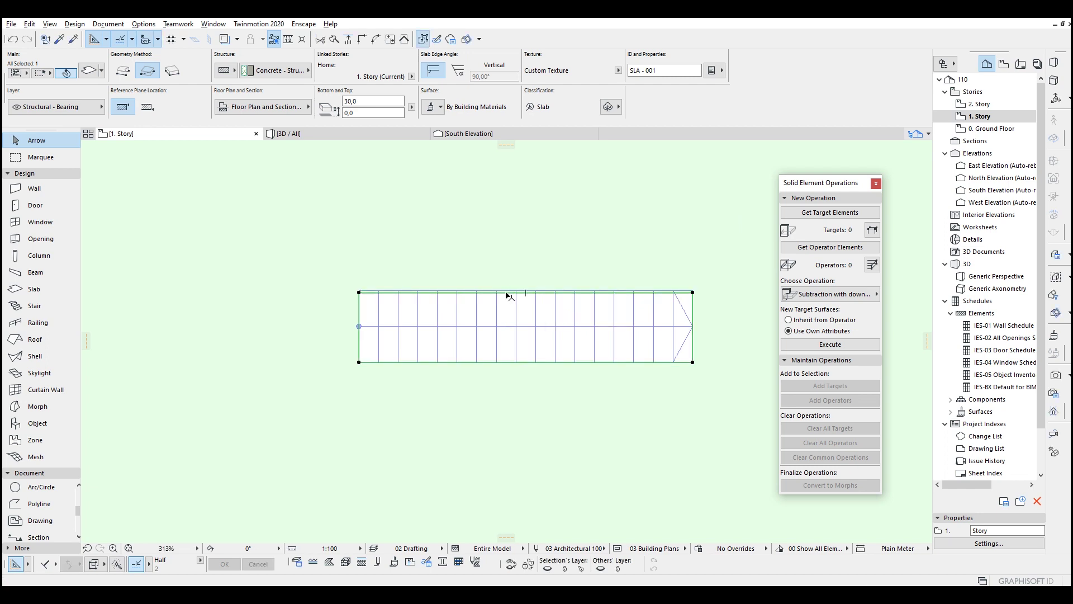
{"action": "left_click", "coordinate": [504, 364]}
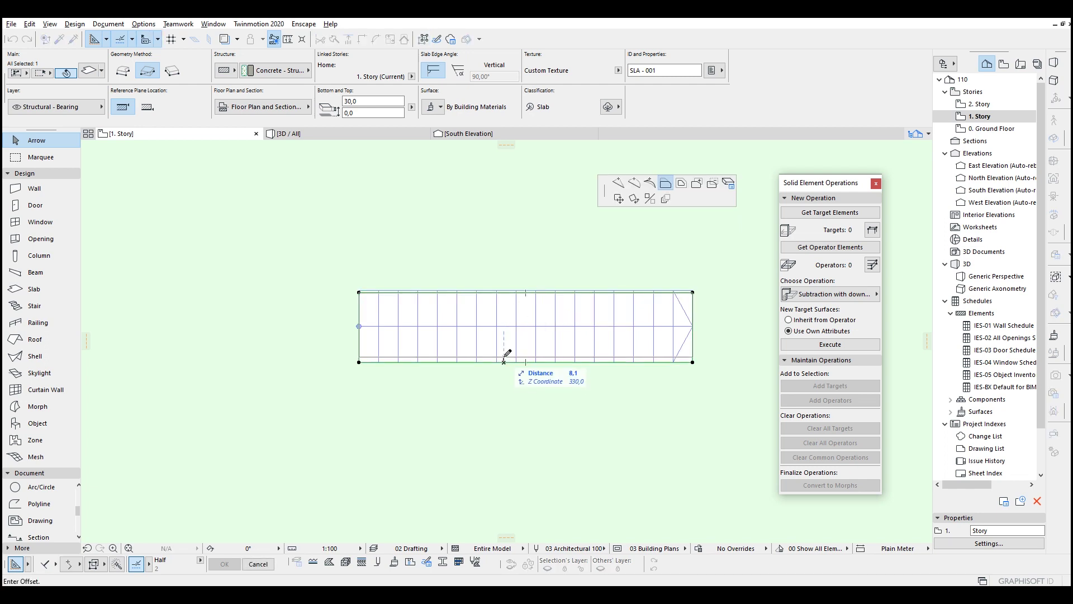
{"action": "left_click", "coordinate": [503, 362]}
{"action": "key", "text": "F3"}
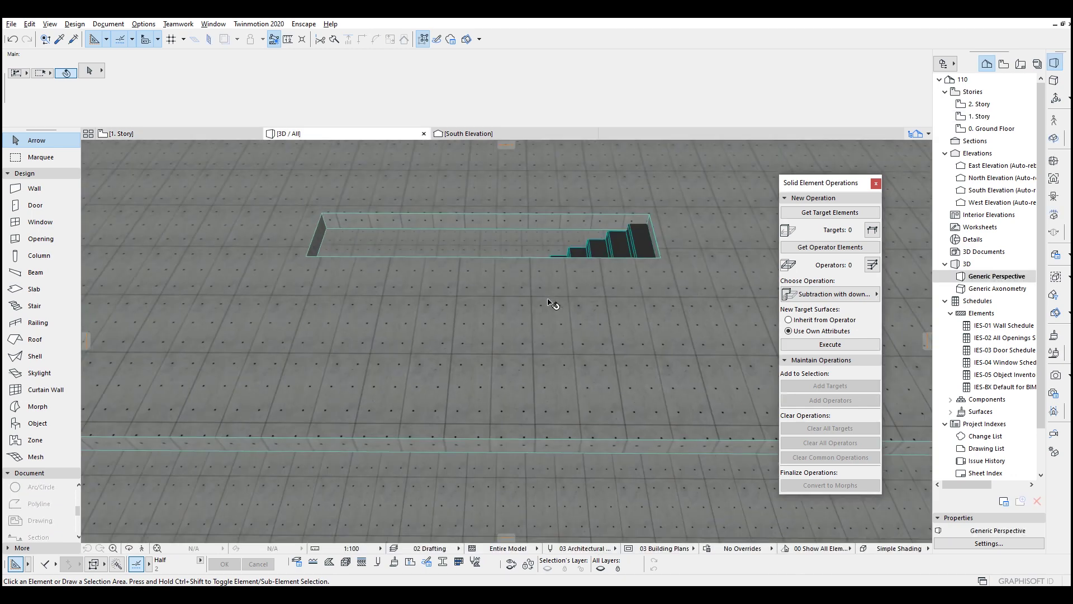
Override all surfaces of both slabs with Paint - Light Gray, then return to the 1. Story plan
{"action": "middle_click_drag", "start_coordinate": [506, 288], "coordinate": [522, 292], "text": "shift"}
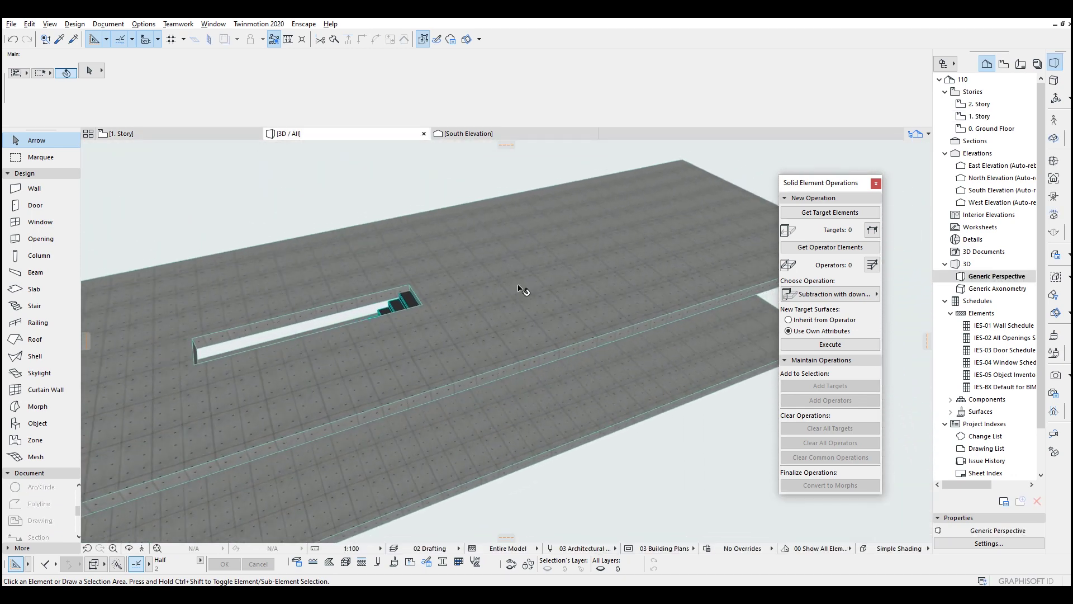
{"action": "left_click", "coordinate": [612, 418]}
{"action": "left_click", "coordinate": [643, 211], "text": "shift"}
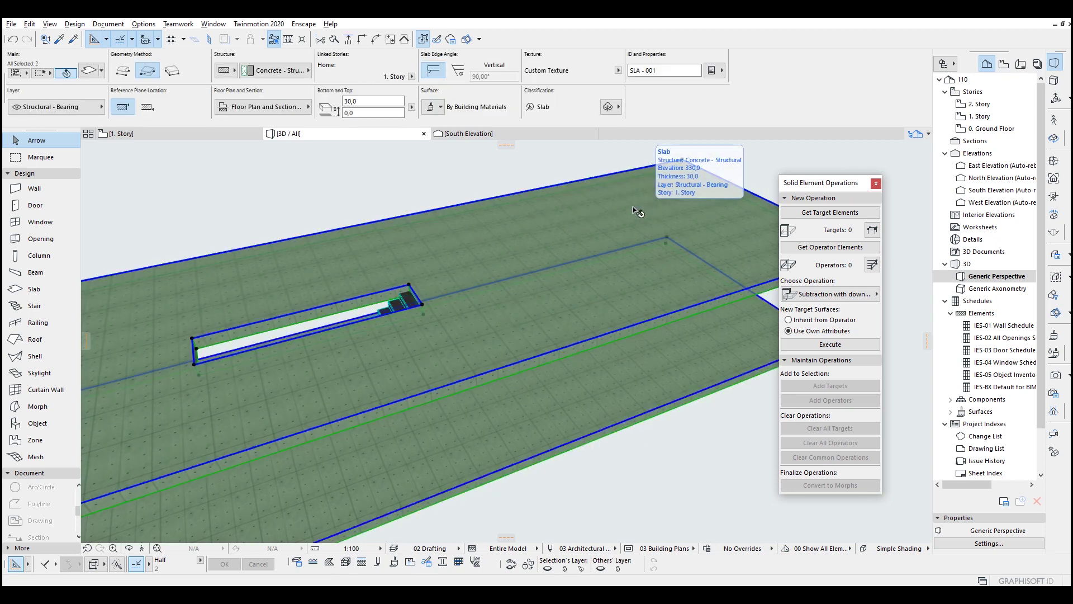
{"action": "double_click", "coordinate": [575, 199]}
{"action": "left_click", "coordinate": [436, 298]}
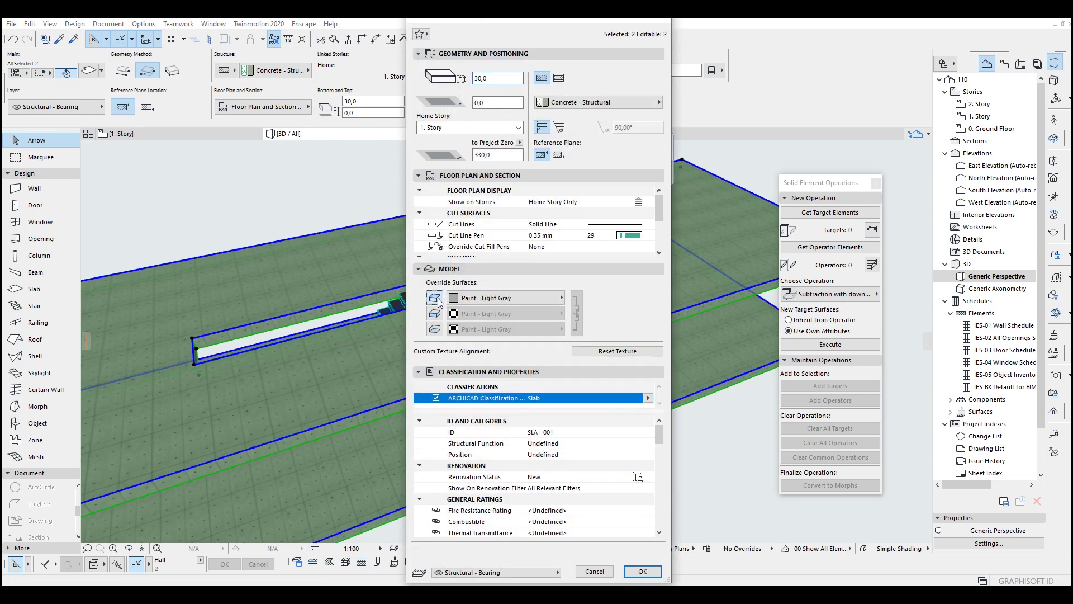
{"action": "left_click", "coordinate": [435, 313]}
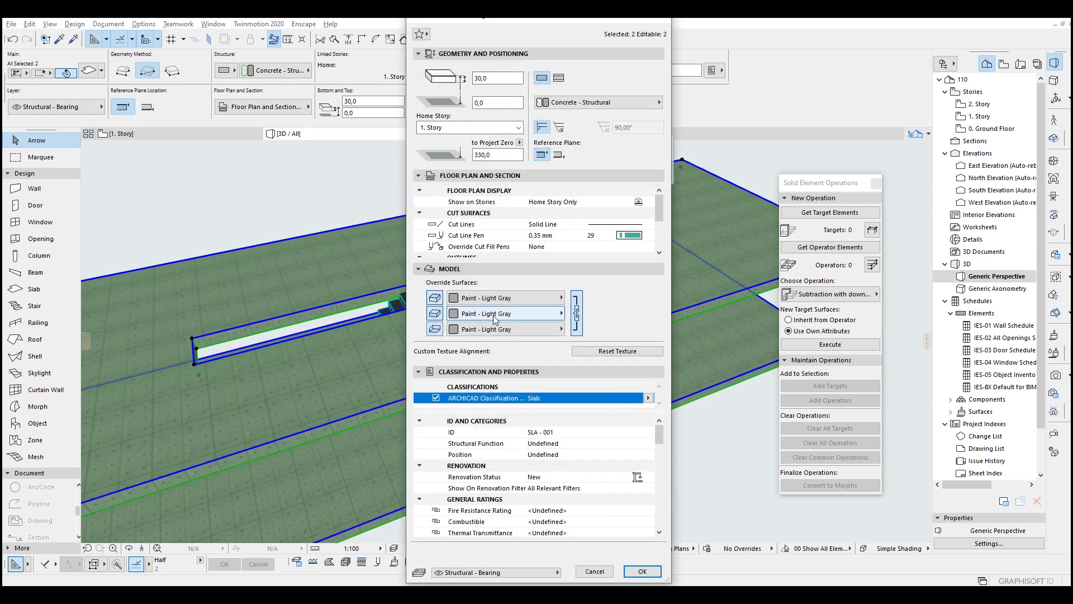
{"action": "left_click", "coordinate": [643, 571]}
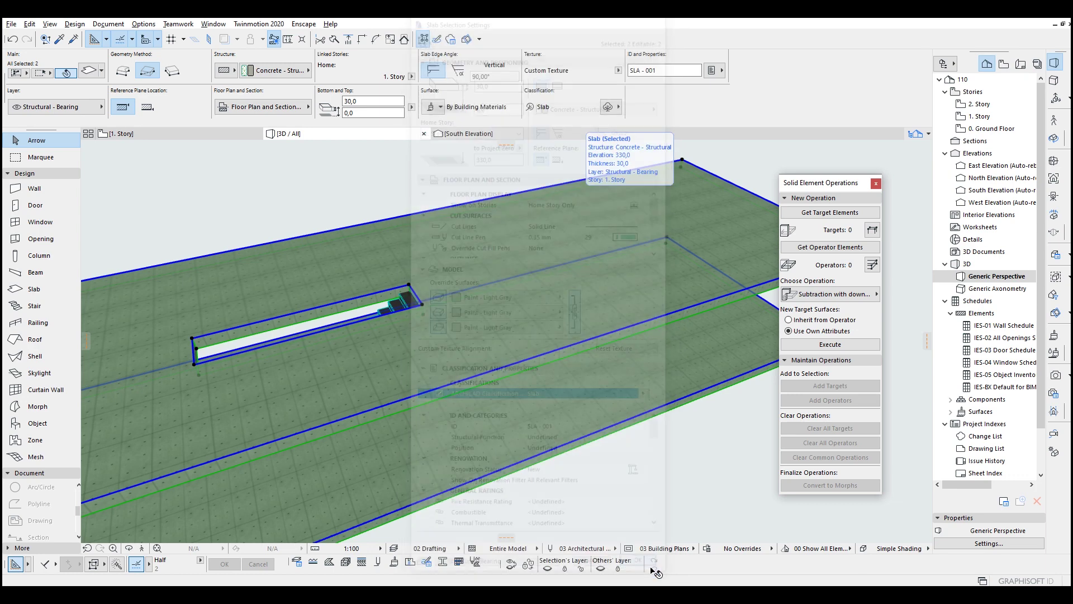
{"action": "left_click", "coordinate": [649, 496]}
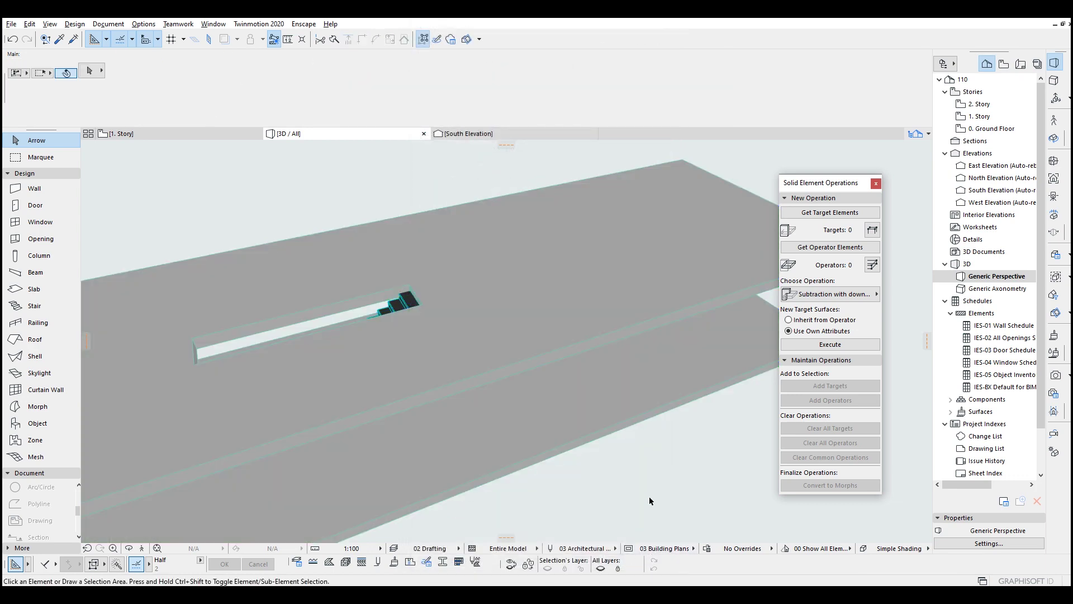
{"action": "key", "text": "F2"}
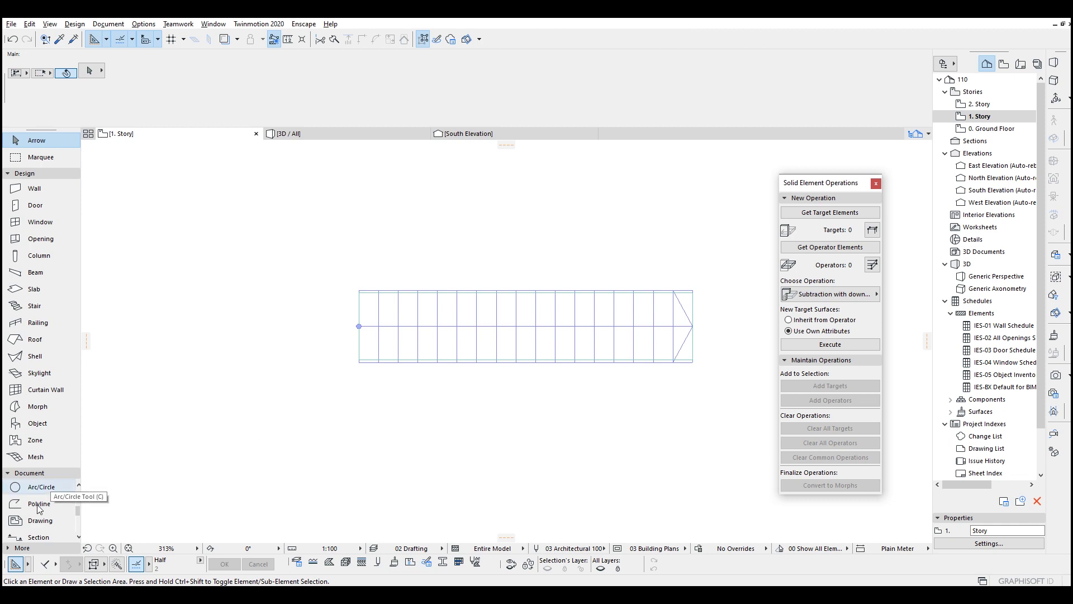
Draw section line S-02 lengthwise through the stair, set to look toward its side
{"action": "left_click", "coordinate": [38, 534]}
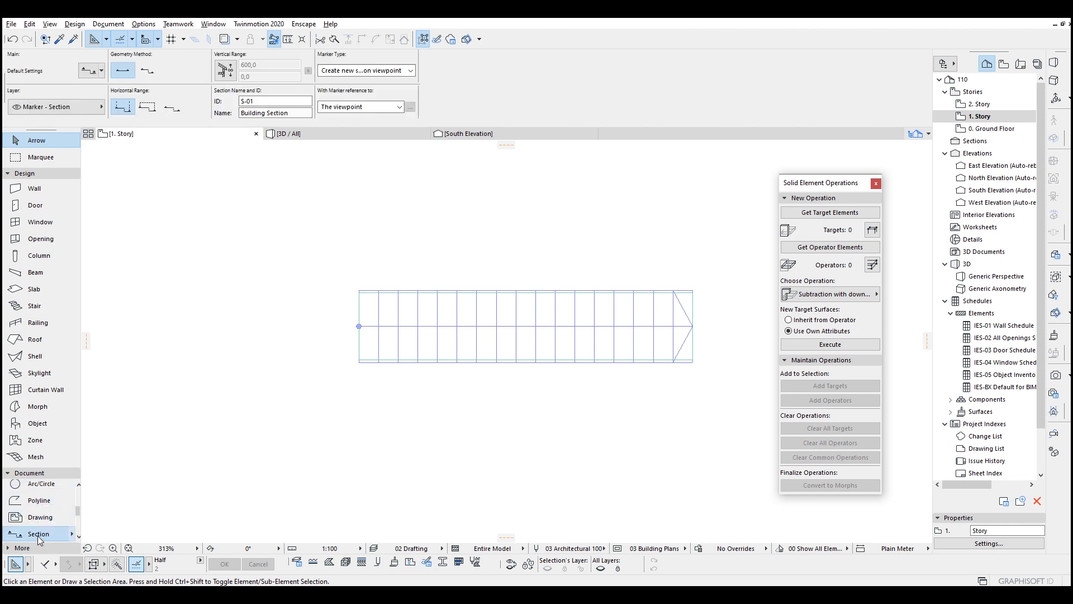
{"action": "left_click", "coordinate": [306, 337]}
{"action": "left_click", "coordinate": [637, 358]}
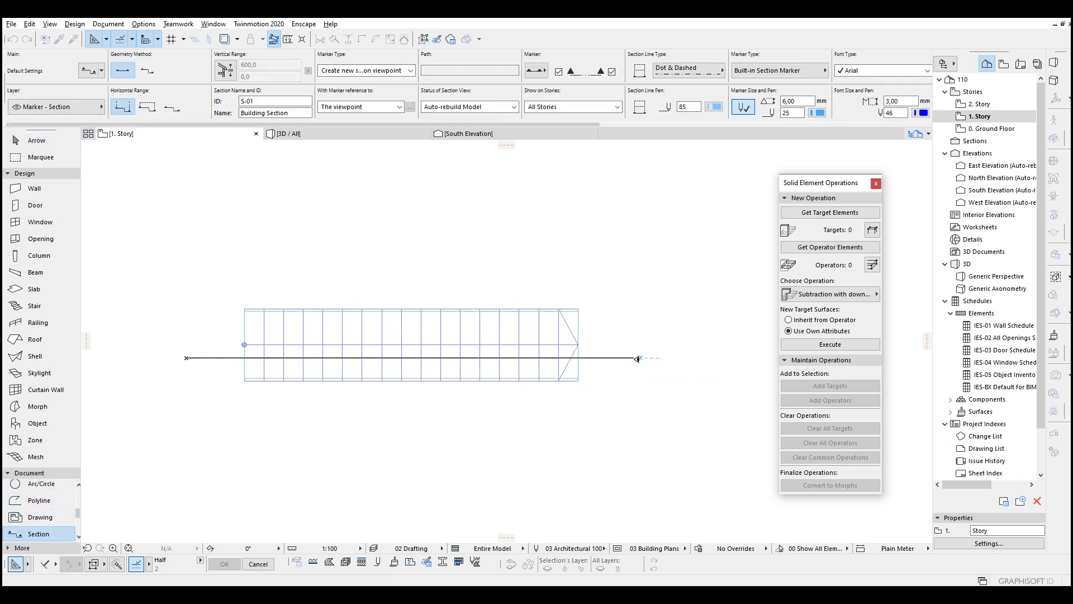
{"action": "left_click", "coordinate": [650, 320]}
Open section S-02 in a new tab, zoom in, and select the stair
{"action": "left_click", "coordinate": [593, 356]}
{"action": "right_click", "coordinate": [597, 362]}
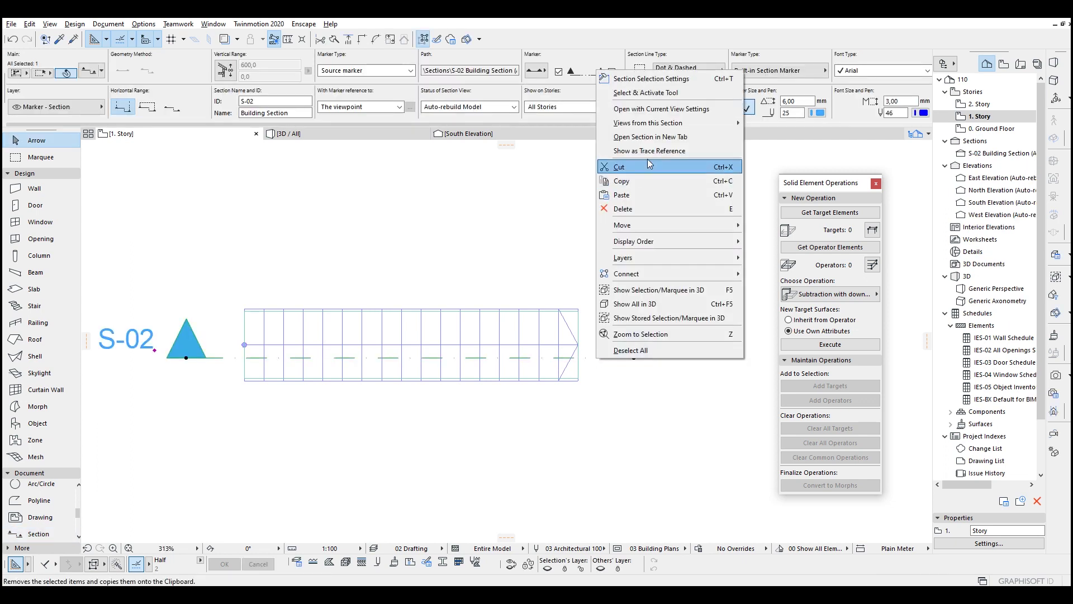
{"action": "left_click", "coordinate": [686, 109]}
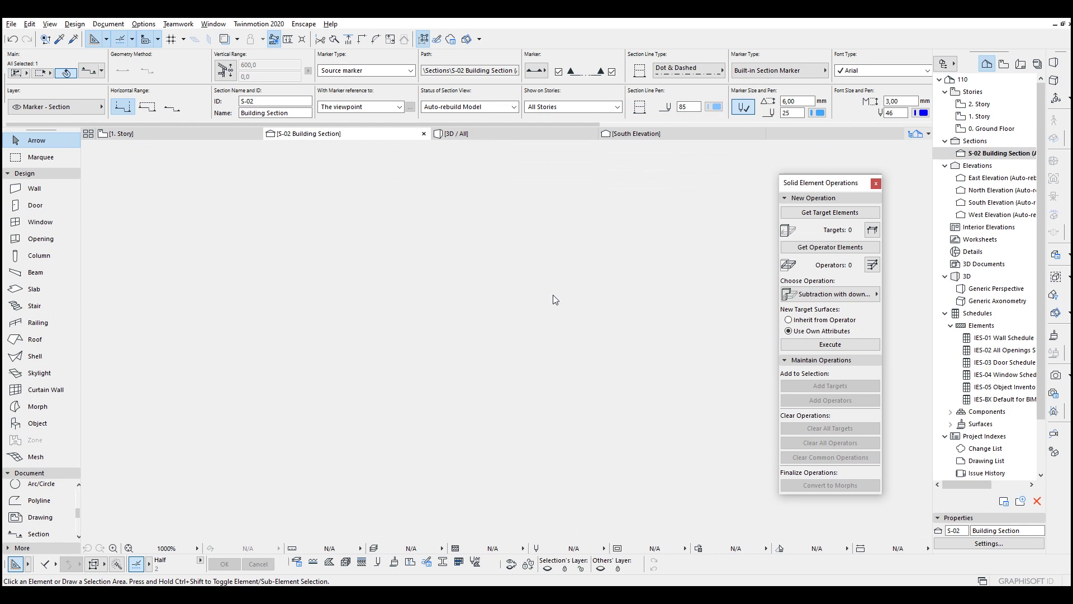
{"action": "scroll", "coordinate": [640, 345], "scroll_direction": "up", "scroll_amount": 3}
{"action": "scroll", "coordinate": [643, 344], "scroll_direction": "up", "scroll_amount": 4}
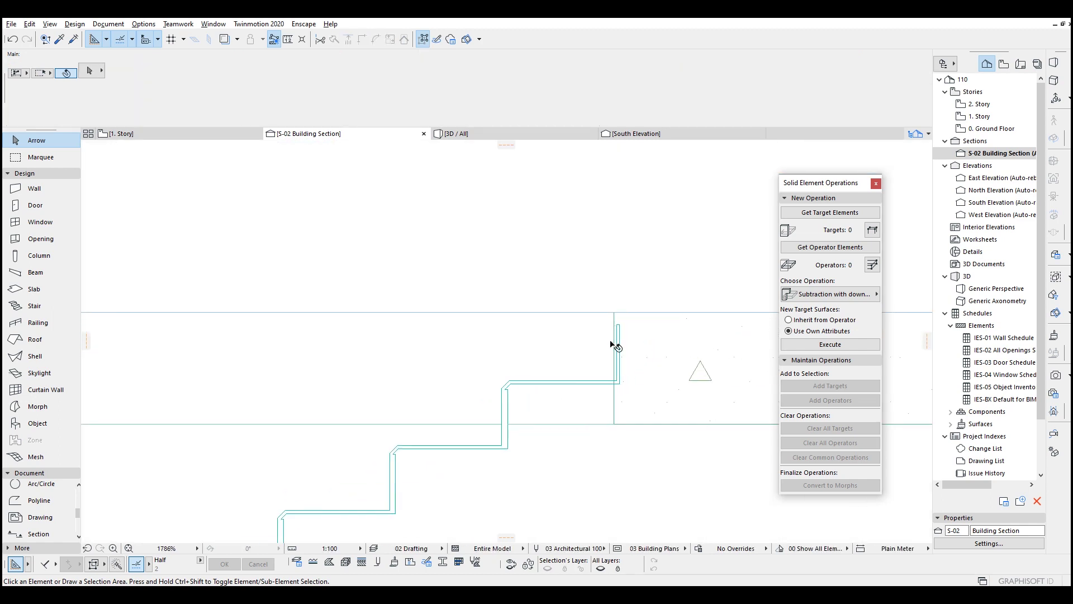
{"action": "scroll", "coordinate": [509, 385], "scroll_direction": "down", "scroll_amount": 3}
{"action": "scroll", "coordinate": [475, 369], "scroll_direction": "down", "scroll_amount": 2}
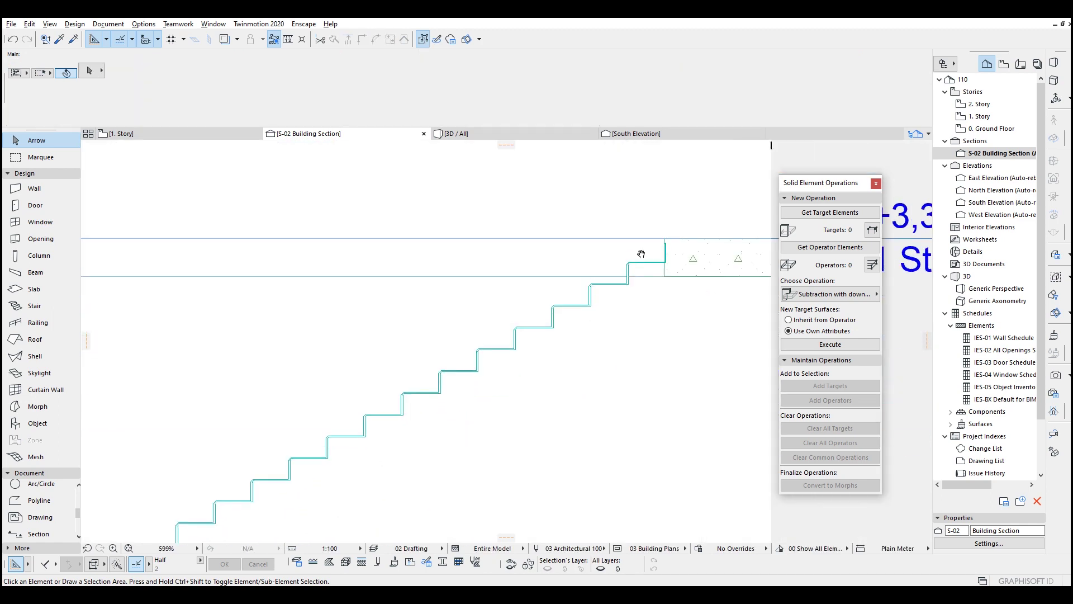
{"action": "left_click", "coordinate": [358, 398]}
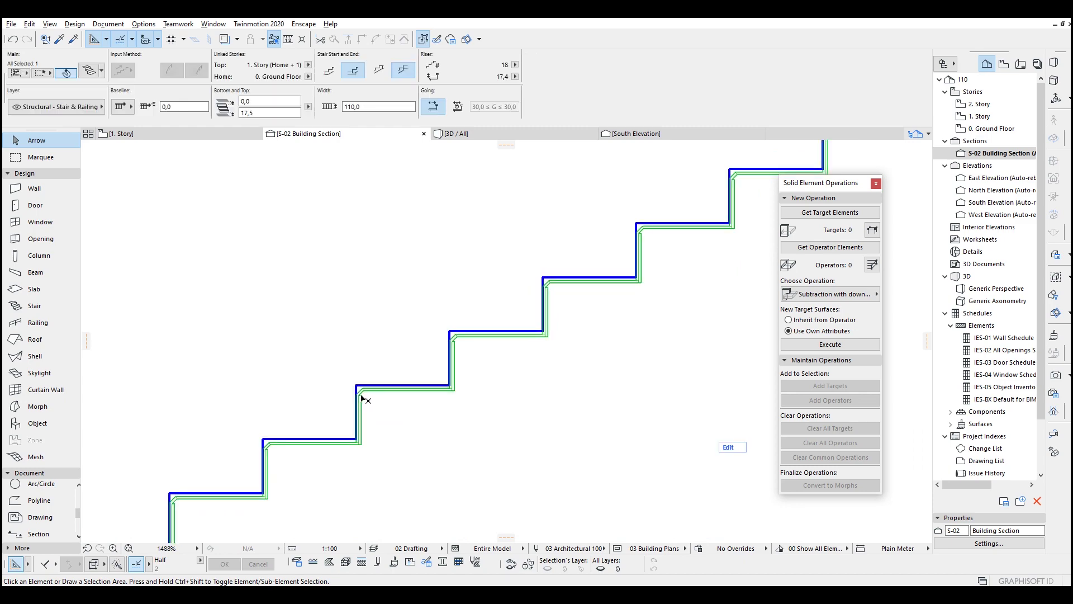
Give the stair square nosings, identical at both ends
{"action": "scroll", "coordinate": [363, 399], "scroll_direction": "up", "scroll_amount": 6}
{"action": "key", "text": "ctrl+t"}
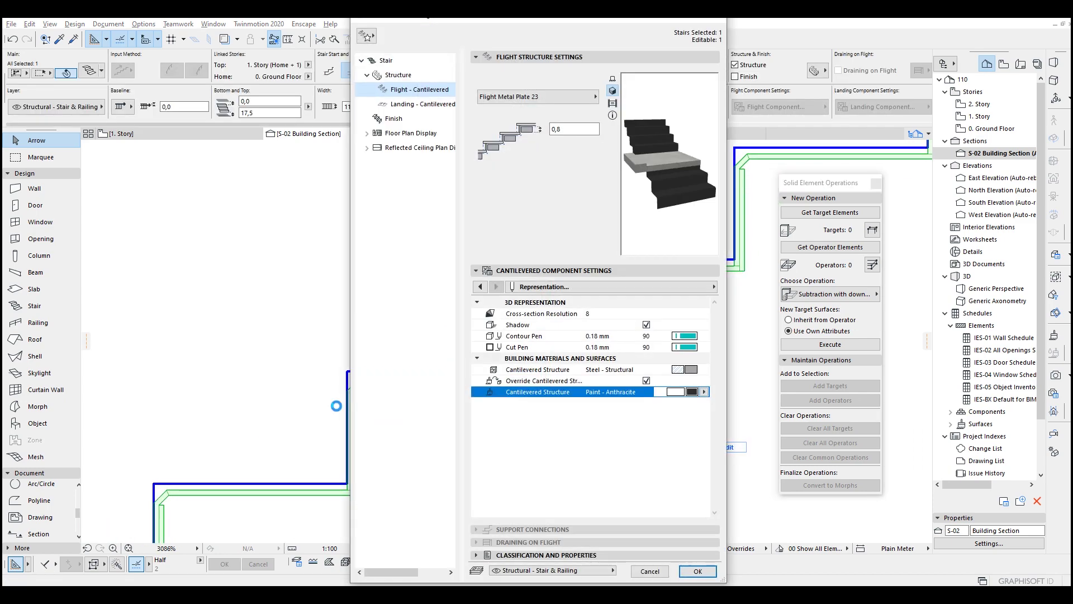
{"action": "left_click", "coordinate": [479, 287]}
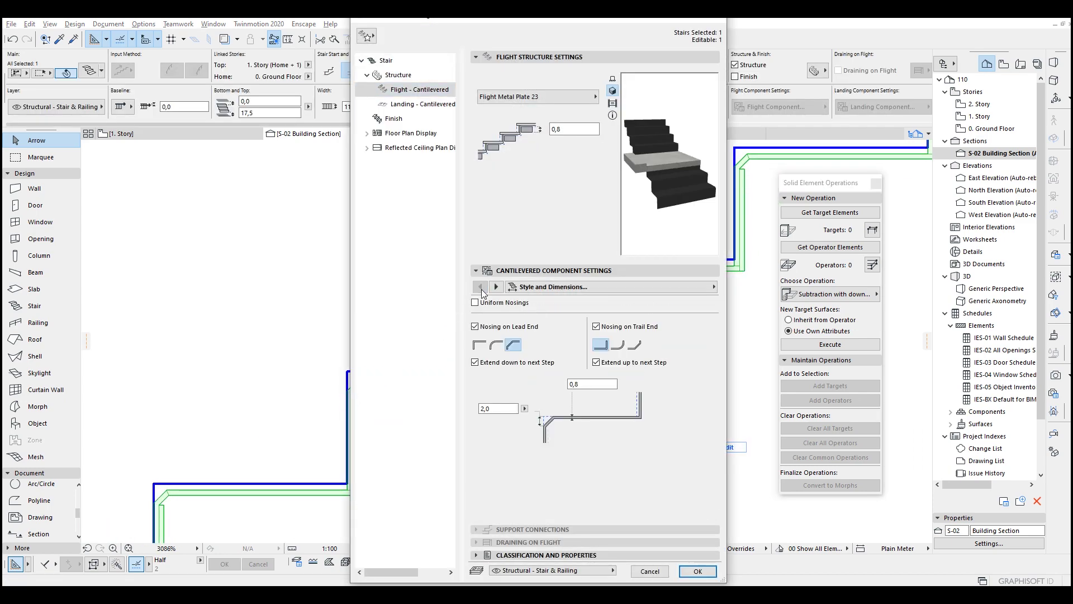
{"action": "left_click", "coordinate": [479, 345]}
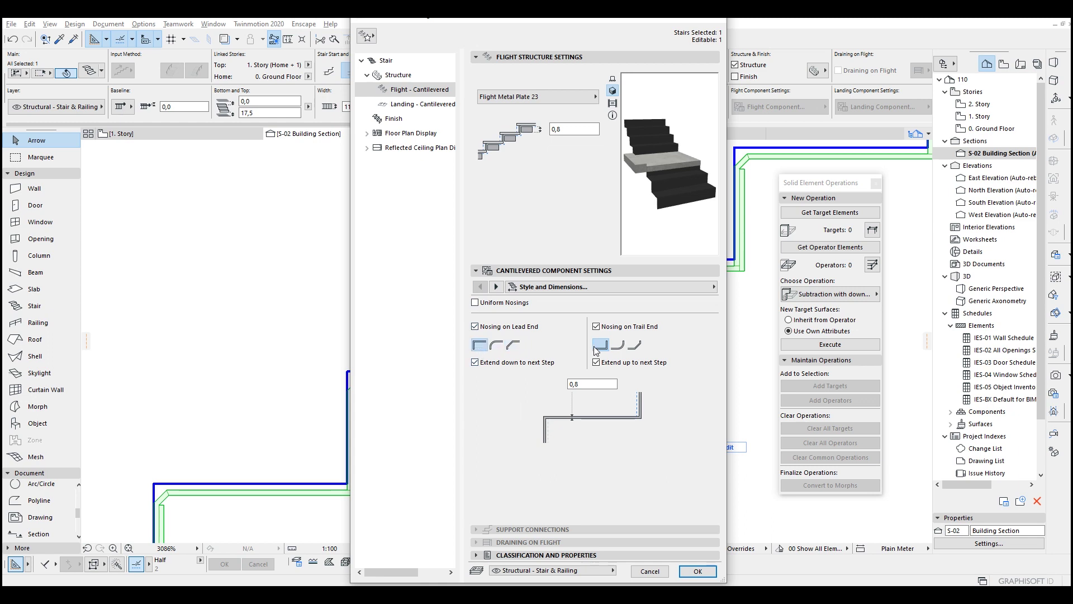
{"action": "left_click", "coordinate": [489, 301]}
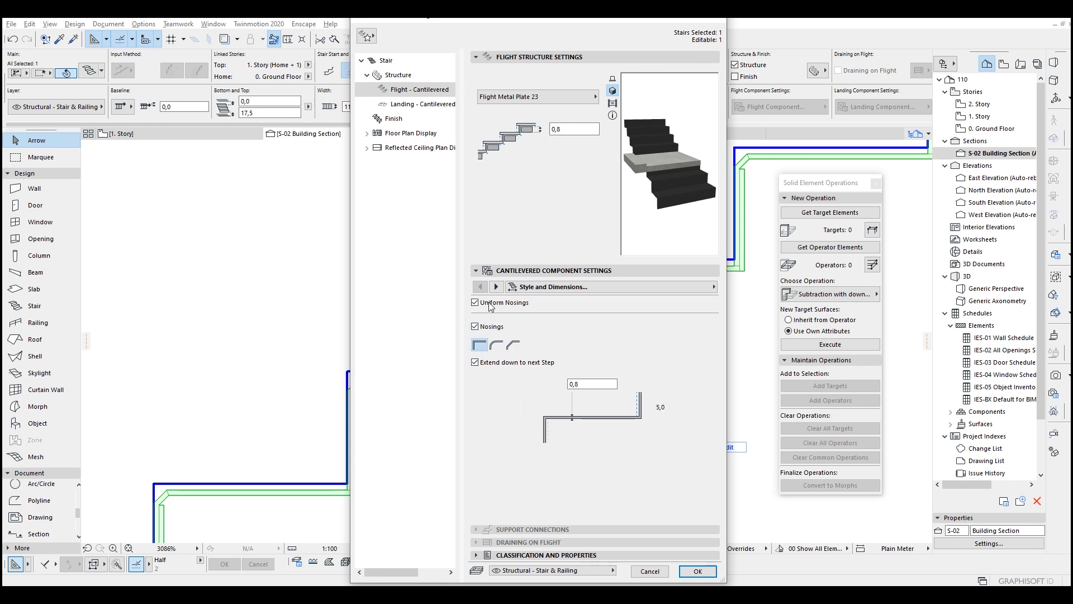
{"action": "left_click", "coordinate": [697, 571]}
{"action": "left_click", "coordinate": [424, 394]}
Move the stair slightly left so its top meets the upper slab edge
{"action": "scroll", "coordinate": [529, 364], "scroll_direction": "down", "scroll_amount": 2}
{"action": "scroll", "coordinate": [559, 273], "scroll_direction": "down", "scroll_amount": 2}
{"action": "scroll", "coordinate": [559, 335], "scroll_direction": "down", "scroll_amount": 2}
{"action": "scroll", "coordinate": [545, 327], "scroll_direction": "down", "scroll_amount": 2}
{"action": "scroll", "coordinate": [545, 327], "scroll_direction": "up", "scroll_amount": 4}
{"action": "scroll", "coordinate": [526, 305], "scroll_direction": "up", "scroll_amount": 2}
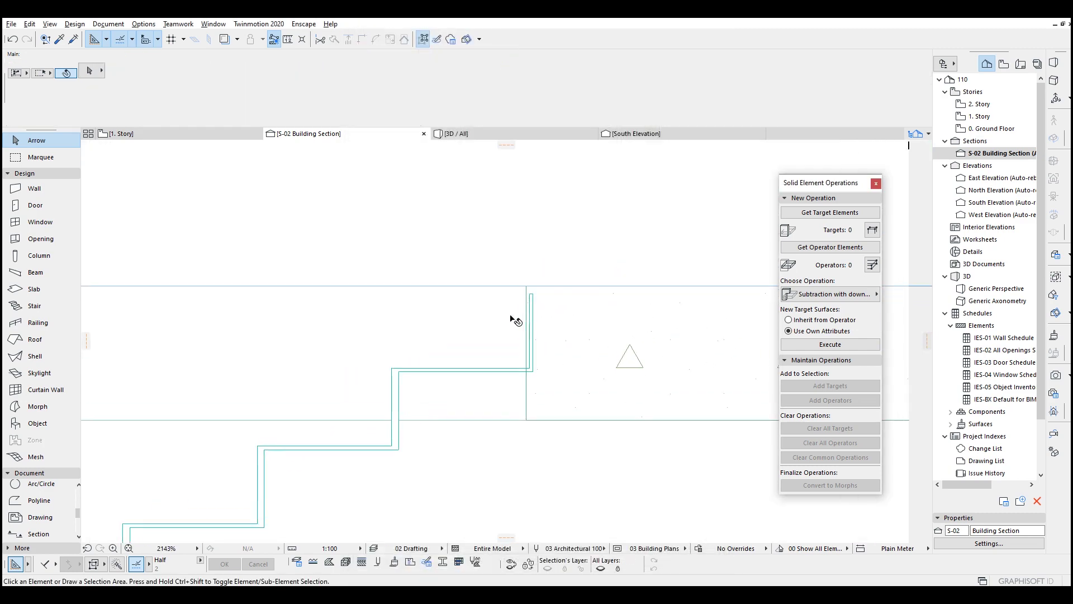
{"action": "left_click", "coordinate": [533, 300]}
{"action": "scroll", "coordinate": [534, 299], "scroll_direction": "up", "scroll_amount": 2}
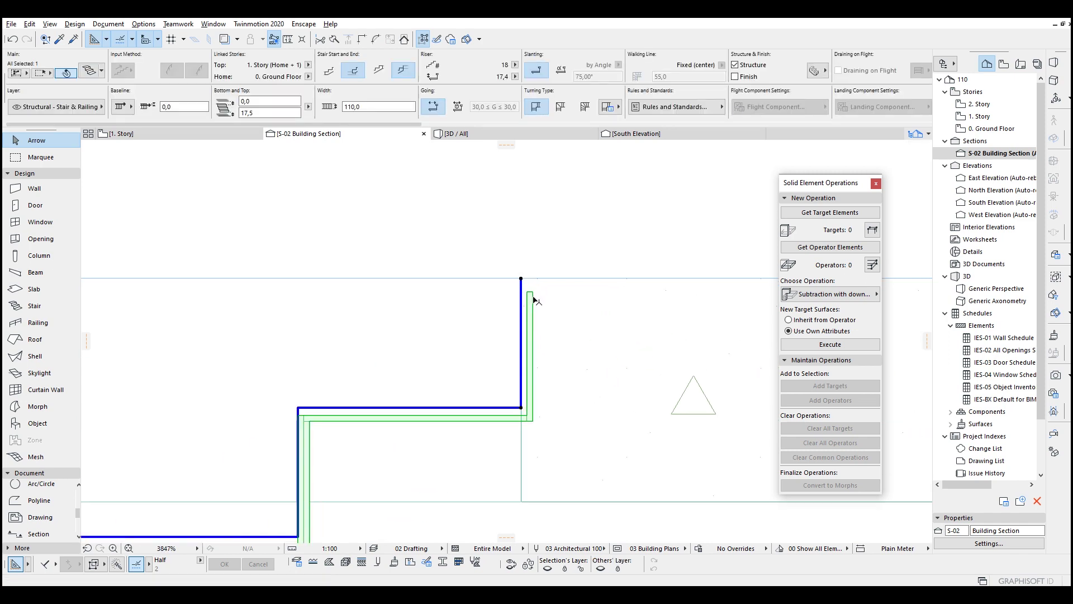
{"action": "scroll", "coordinate": [534, 299], "scroll_direction": "up", "scroll_amount": 2}
{"action": "key", "text": "ctrl+d"}
{"action": "left_click", "coordinate": [528, 287]}
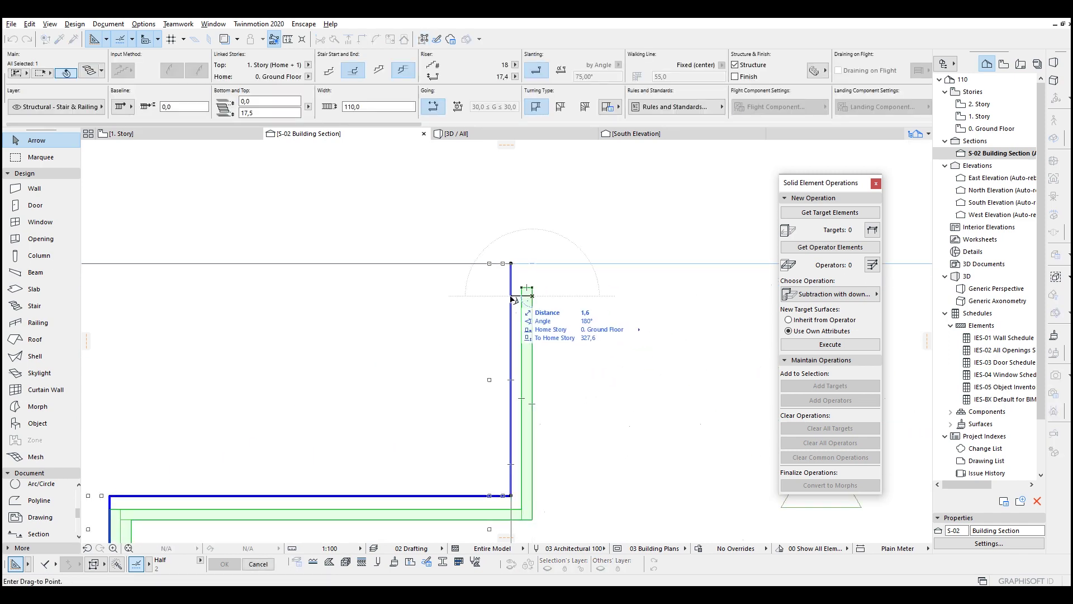
{"action": "left_click", "coordinate": [507, 287]}
{"action": "key", "text": "Escape"}
Orbit and zoom the 3D view around the stair, then switch to the 1. Story plan
{"action": "scroll", "coordinate": [481, 319], "scroll_direction": "down", "scroll_amount": 7}
{"action": "scroll", "coordinate": [414, 338], "scroll_direction": "down", "scroll_amount": 6}
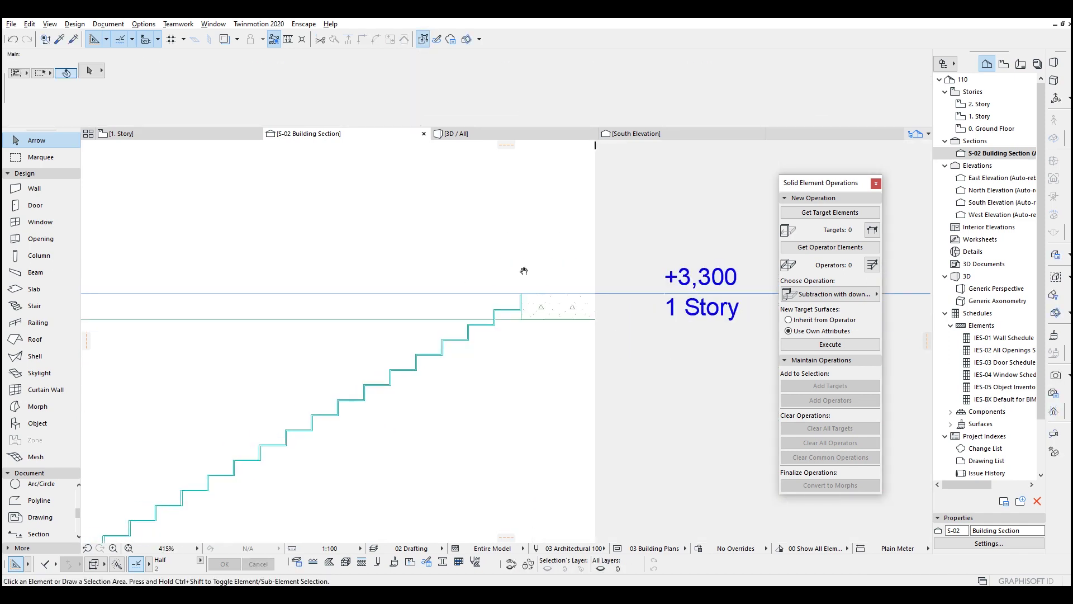
{"action": "scroll", "coordinate": [325, 402], "scroll_direction": "down", "scroll_amount": 5}
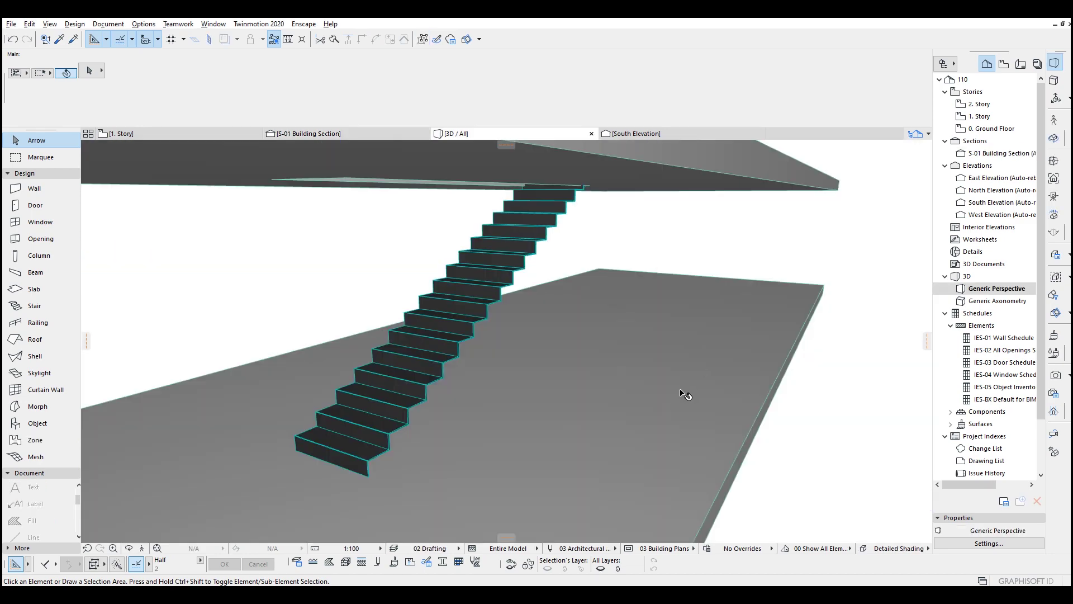
{"action": "mouse_move", "coordinate": [686, 393]}
{"action": "middle_mouse_down", "text": "shift"}
{"action": "mouse_move", "coordinate": [602, 376]}
{"action": "mouse_move", "coordinate": [614, 372]}
{"action": "mouse_move", "coordinate": [526, 377]}
{"action": "middle_mouse_up", "text": "shift"}
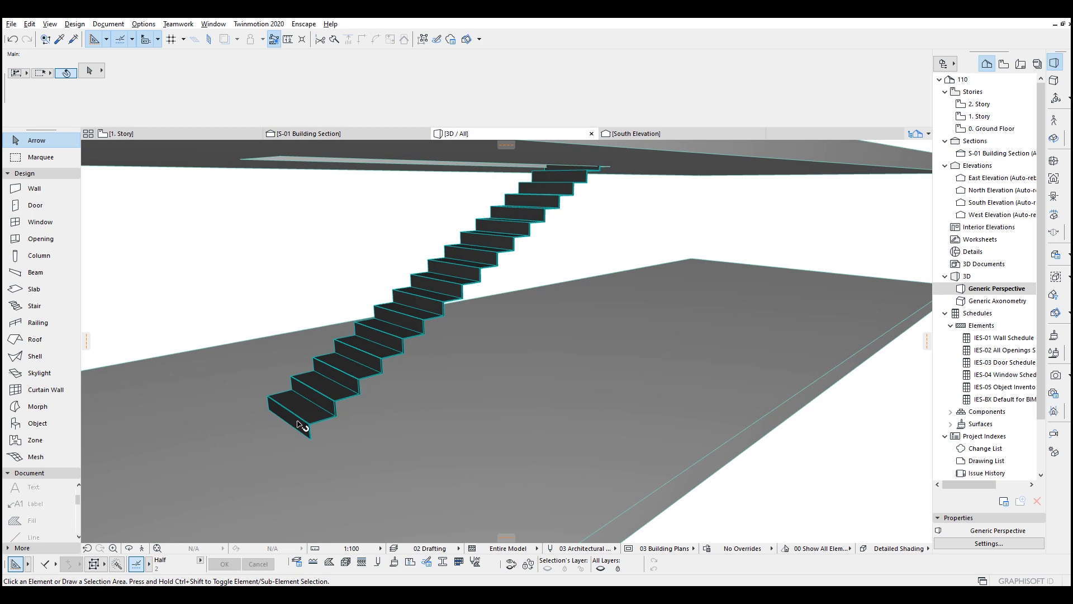
{"action": "scroll", "coordinate": [302, 426], "scroll_direction": "up", "scroll_amount": 3}
{"action": "scroll", "coordinate": [300, 443], "scroll_direction": "up", "scroll_amount": 3}
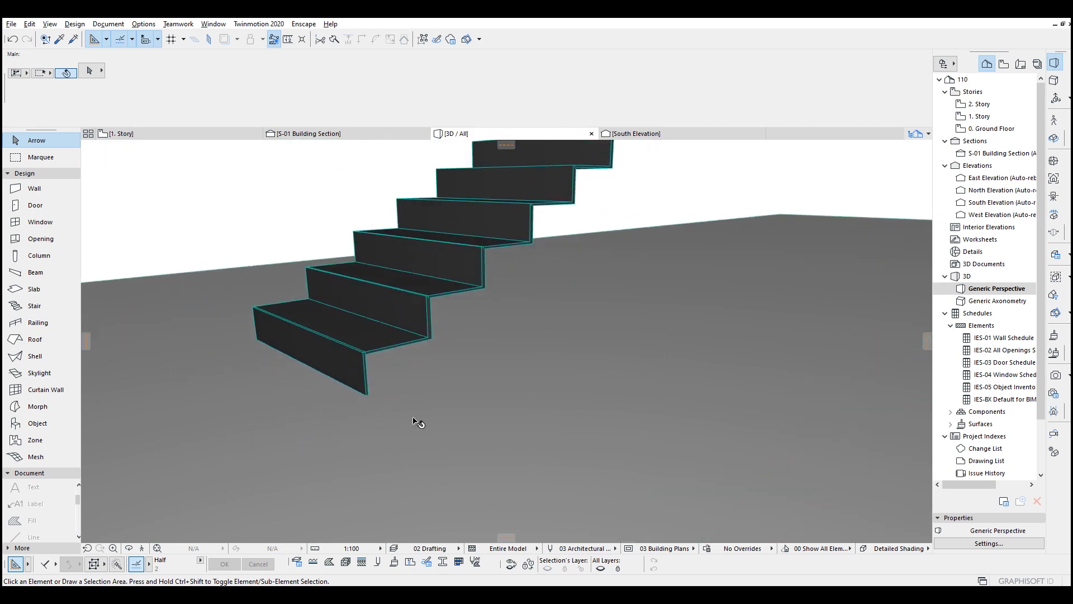
{"action": "key", "text": "F2"}
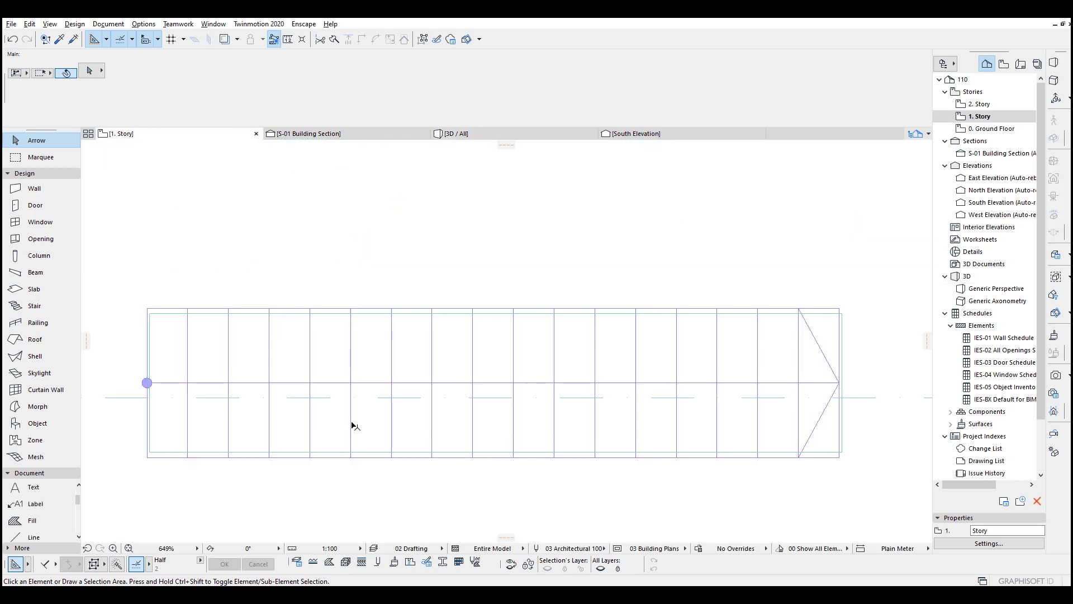
Draw a rectangular morph over the first tread strip at the stair's starting end
{"action": "middle_click_drag", "start_coordinate": [254, 384], "coordinate": [344, 380]}
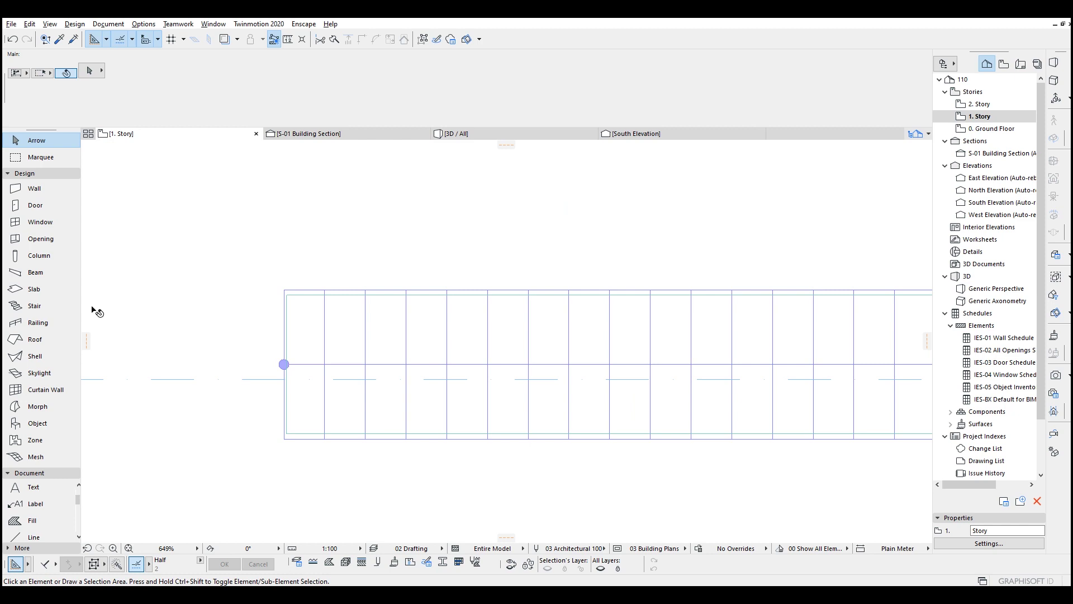
{"action": "middle_click_drag", "start_coordinate": [247, 299], "coordinate": [252, 304]}
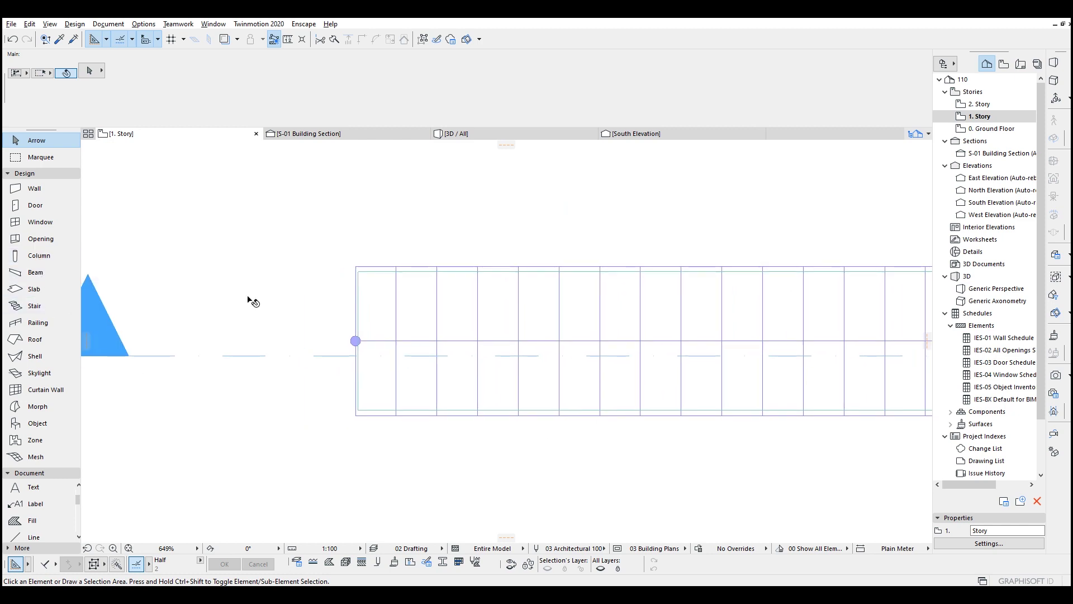
{"action": "left_click", "coordinate": [45, 408]}
{"action": "scroll", "coordinate": [377, 282], "scroll_direction": "up", "scroll_amount": 3}
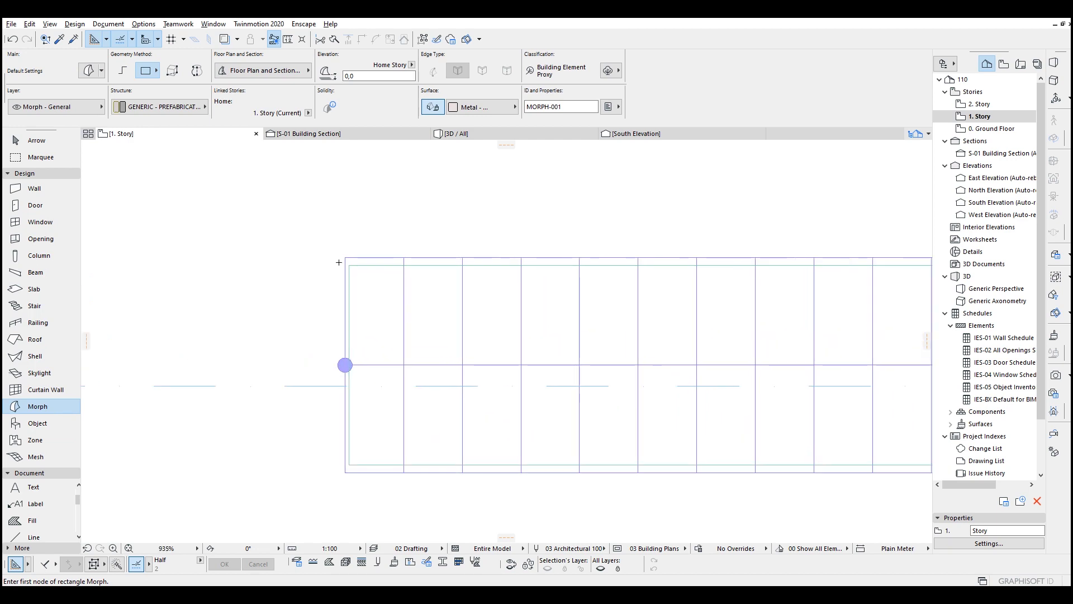
{"action": "left_click", "coordinate": [345, 257]}
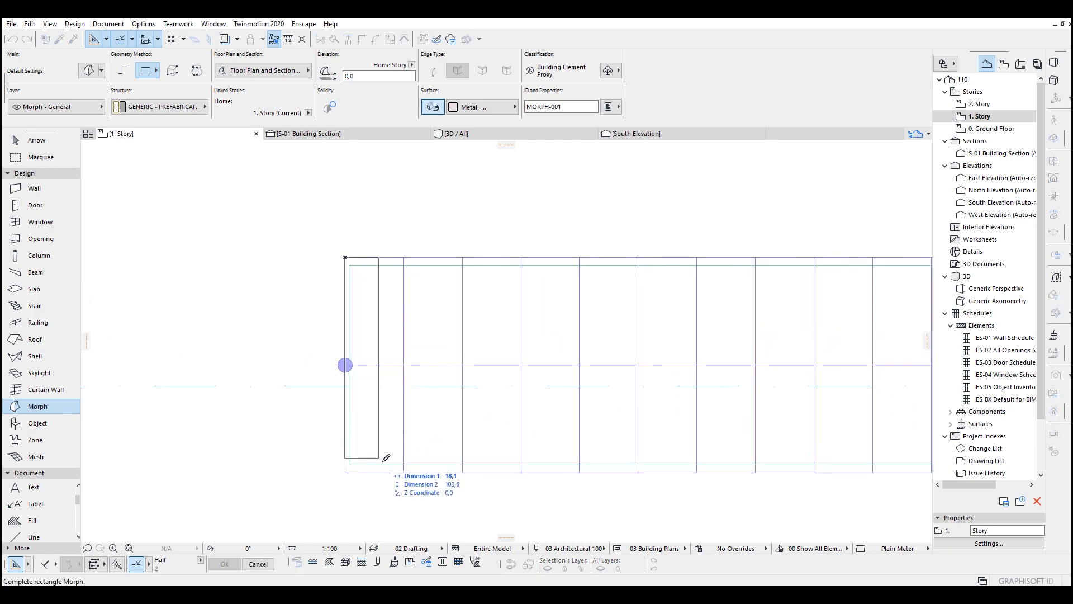
{"action": "left_click", "coordinate": [403, 471]}
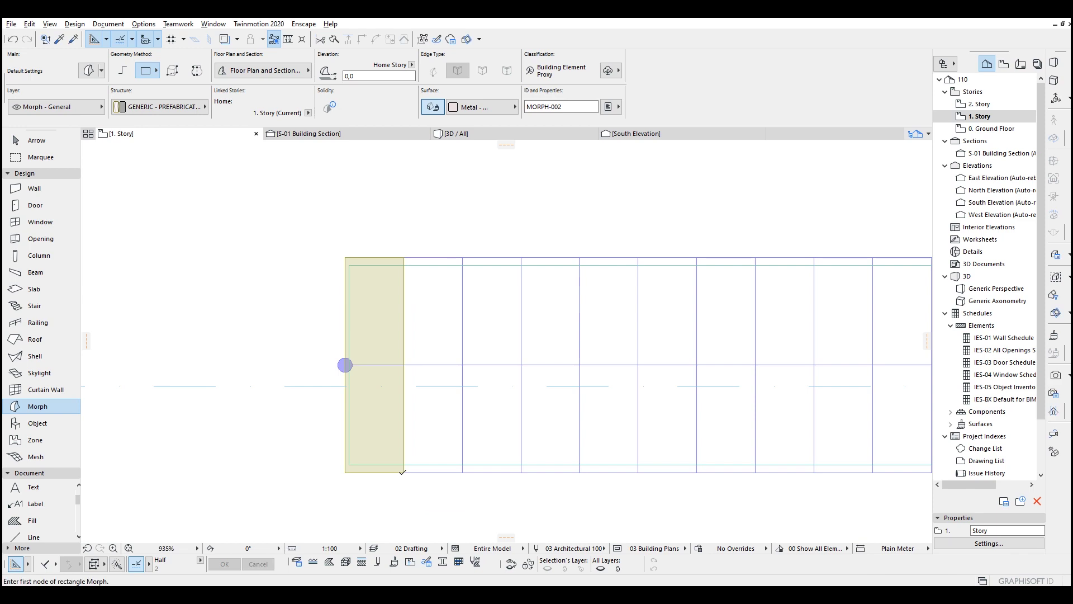
{"action": "key", "text": "Escape"}
Push/Pull the morph to extrude it 0,8, then show the S-01 Building Section
{"action": "left_click", "coordinate": [383, 324]}
{"action": "left_click", "coordinate": [379, 319]}
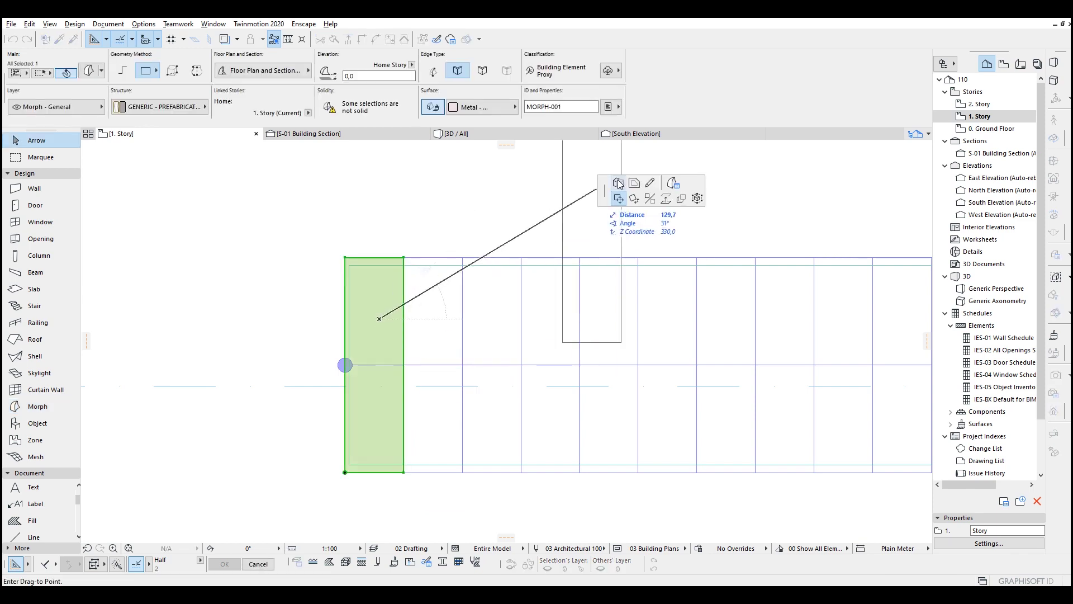
{"action": "left_click", "coordinate": [618, 183]}
{"action": "type", "text": ",8"}
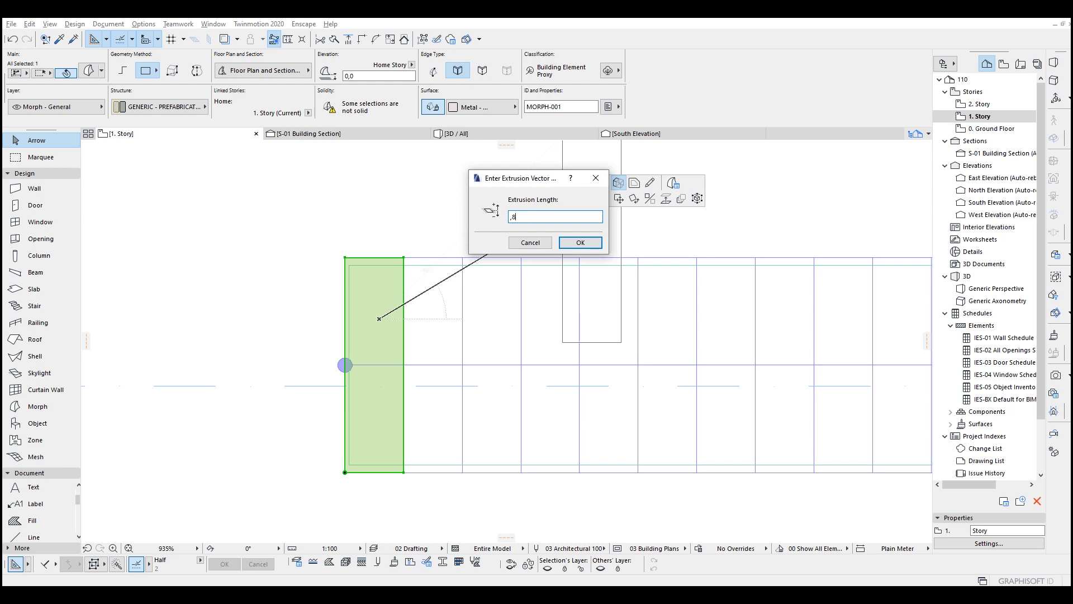
{"action": "key", "text": "Return"}
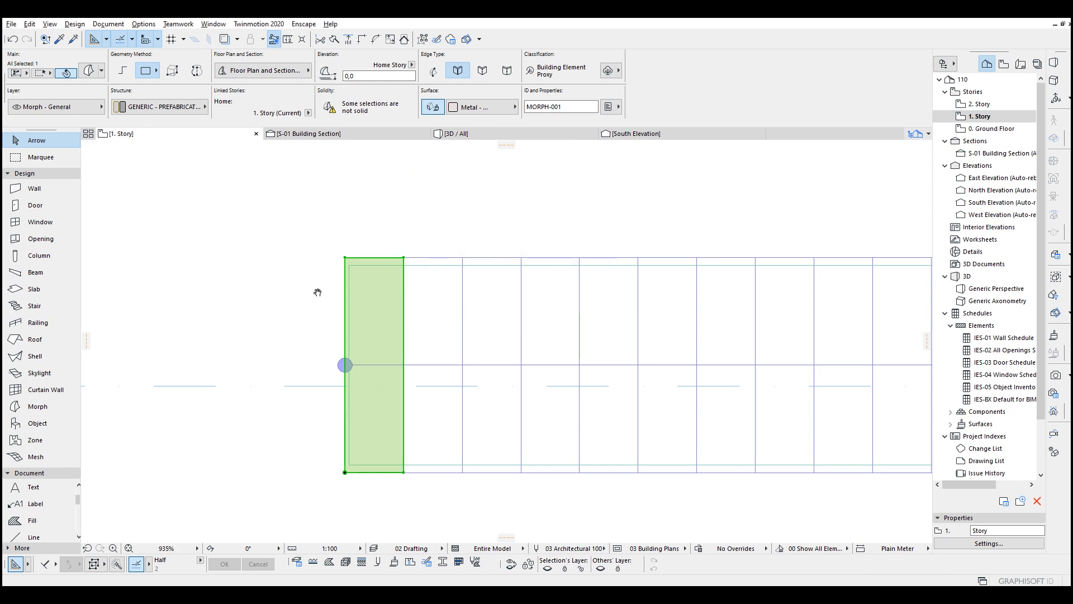
{"action": "middle_click_drag", "start_coordinate": [316, 277], "coordinate": [342, 248]}
{"action": "left_click", "coordinate": [347, 137]}
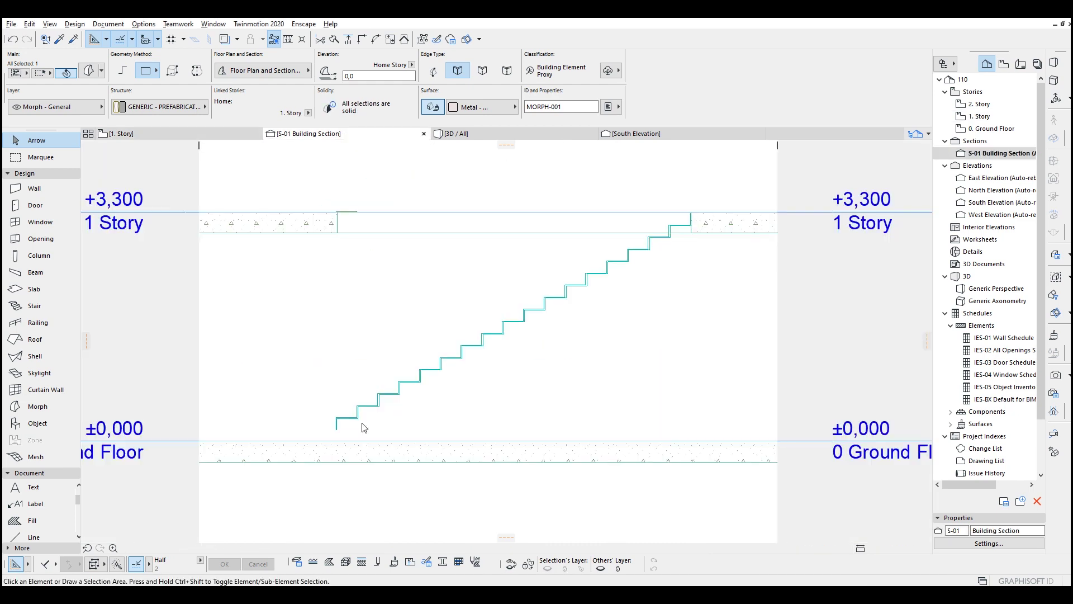
Marquee-select the area around the stair base in section S-01
{"action": "scroll", "coordinate": [345, 425], "scroll_direction": "up", "scroll_amount": 2}
{"action": "scroll", "coordinate": [345, 424], "scroll_direction": "up", "scroll_amount": 3}
{"action": "left_click", "coordinate": [314, 432]}
{"action": "left_click", "coordinate": [276, 361]}
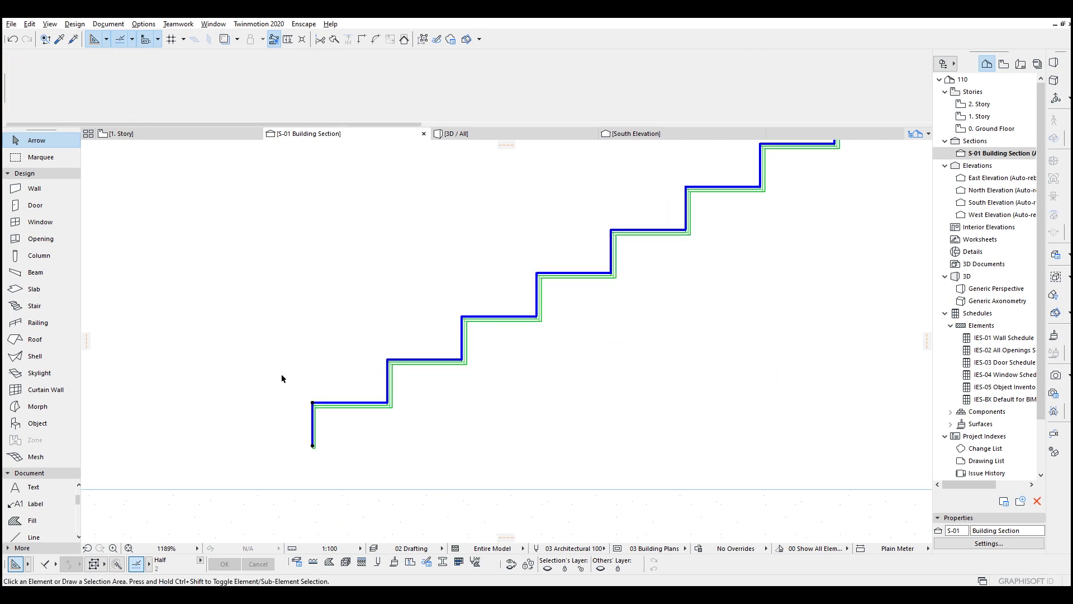
{"action": "left_click", "coordinate": [417, 463]}
Select the morph near the upper slab and move it down to the stair base at elevation -314,4
{"action": "scroll", "coordinate": [402, 434], "scroll_direction": "down", "scroll_amount": 5}
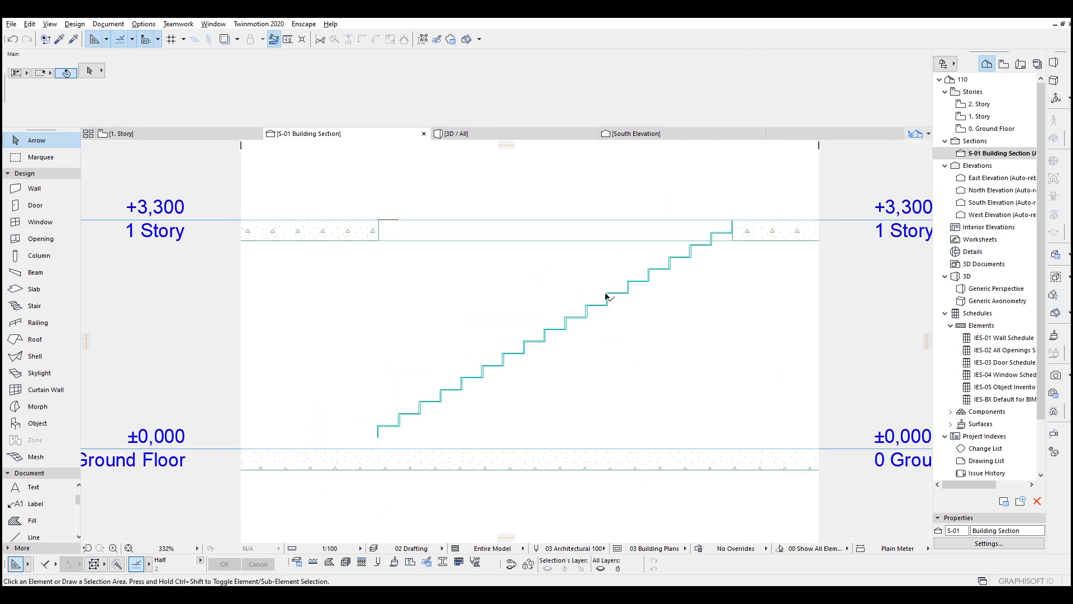
{"action": "left_click", "coordinate": [319, 295]}
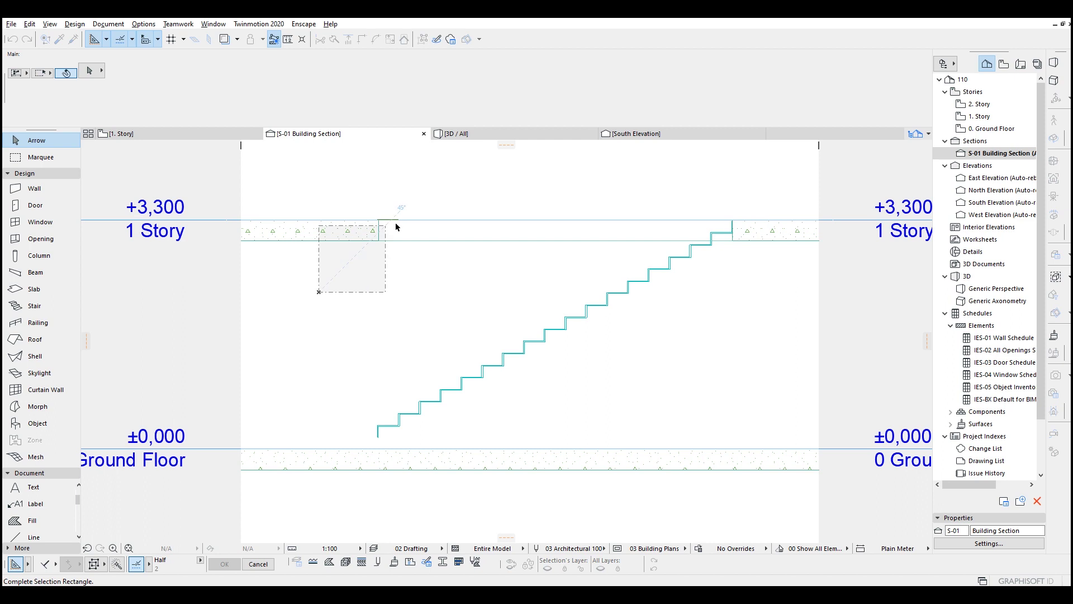
{"action": "left_click", "coordinate": [394, 223]}
{"action": "scroll", "coordinate": [389, 219], "scroll_direction": "up", "scroll_amount": 2}
{"action": "scroll", "coordinate": [386, 221], "scroll_direction": "up", "scroll_amount": 2}
{"action": "left_click", "coordinate": [378, 225]}
{"action": "scroll", "coordinate": [337, 342], "scroll_direction": "down", "scroll_amount": 5}
{"action": "left_click", "coordinate": [358, 386]}
{"action": "scroll", "coordinate": [360, 394], "scroll_direction": "up", "scroll_amount": 3}
{"action": "scroll", "coordinate": [362, 400], "scroll_direction": "up", "scroll_amount": 2}
Stretch the morph edge 5,6 to the bottom riser, then go to the 0. Ground Floor plan
{"action": "left_click", "coordinate": [360, 400]}
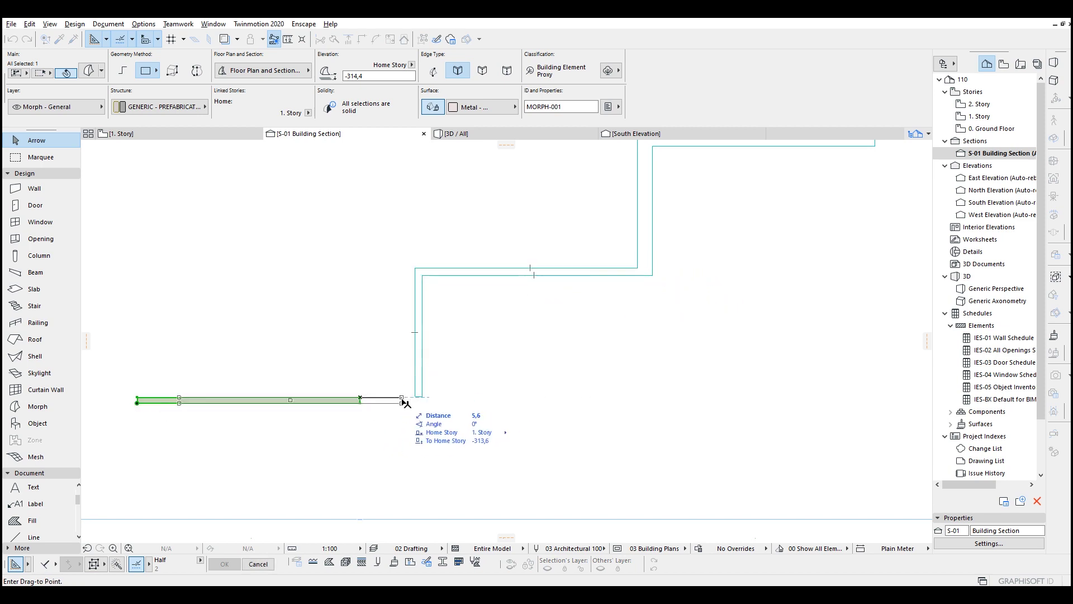
{"action": "left_click", "coordinate": [416, 400]}
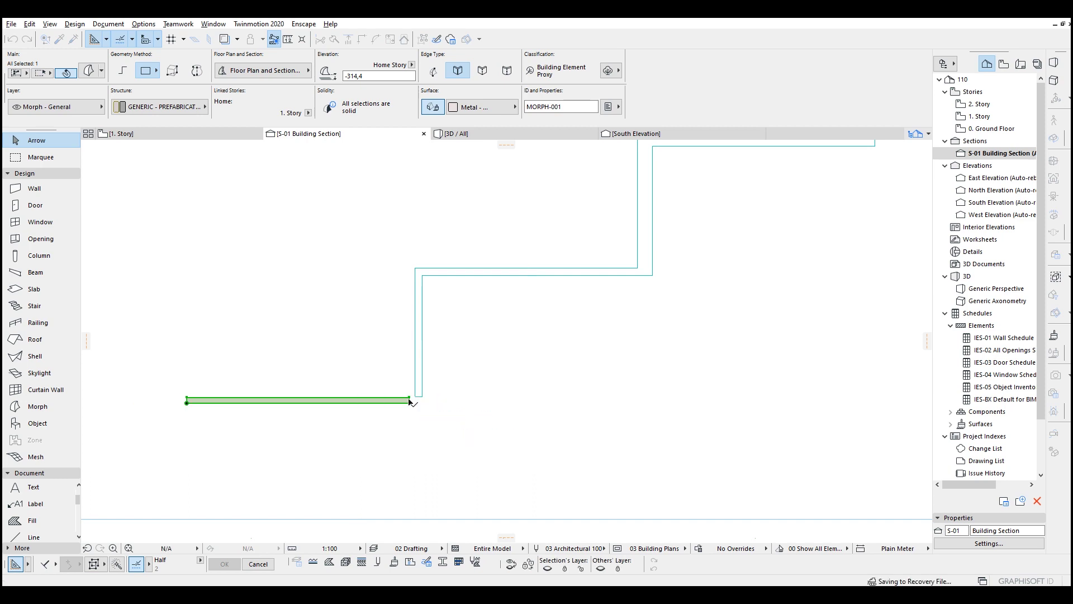
{"action": "scroll", "coordinate": [413, 400], "scroll_direction": "up", "scroll_amount": 2}
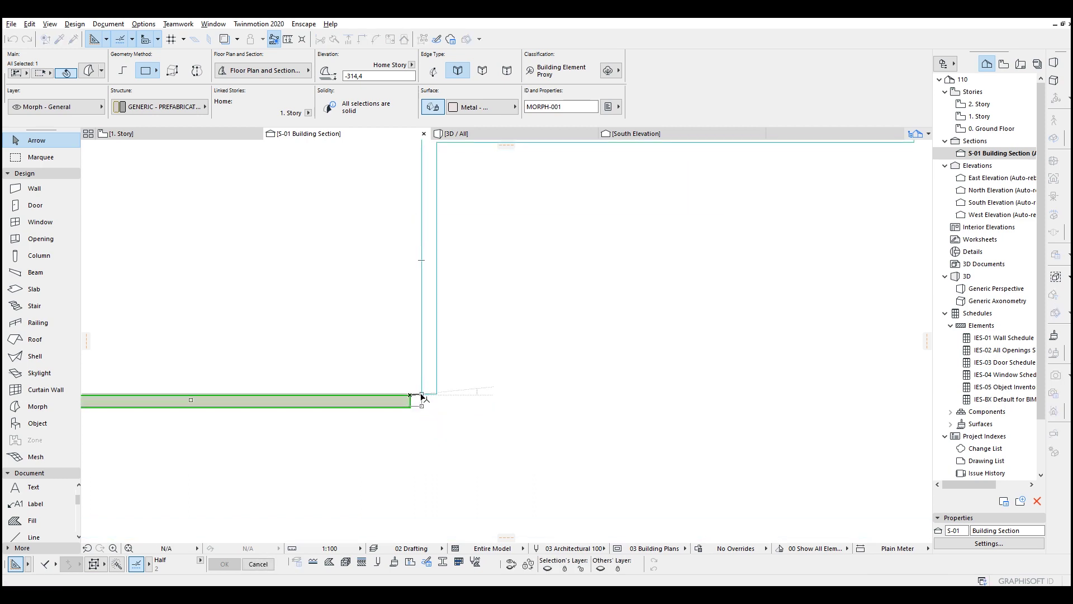
{"action": "scroll", "coordinate": [422, 401], "scroll_direction": "down", "scroll_amount": 2}
{"action": "key", "text": "Escape"}
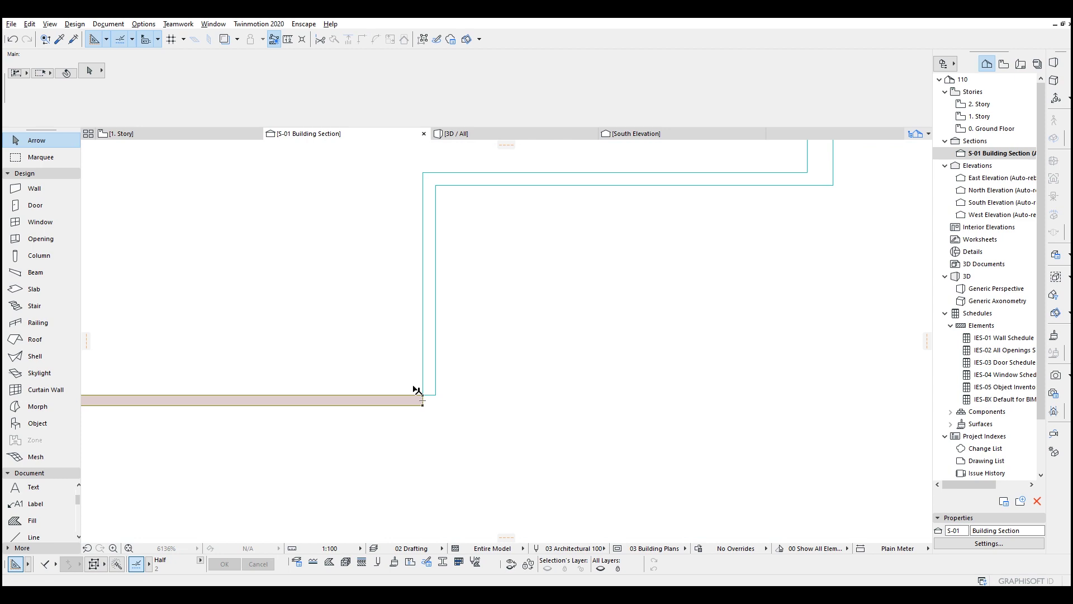
{"action": "key", "text": "F2"}
{"action": "key", "text": "ctrl+Down"}
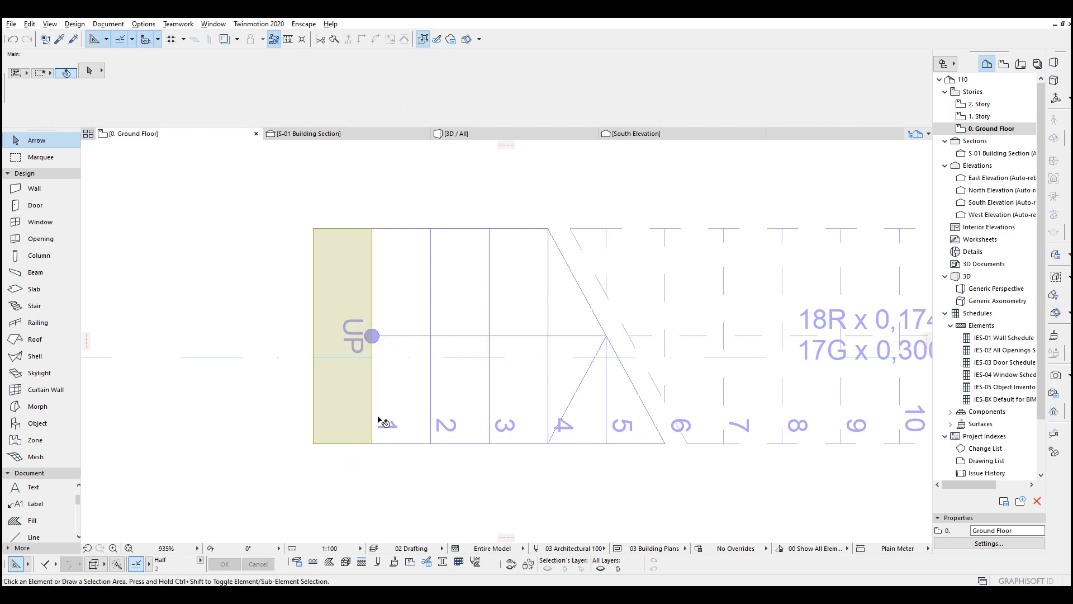
Offset the morph's right edge outward to the riser line on the ground floor plan
{"action": "left_click", "coordinate": [360, 276]}
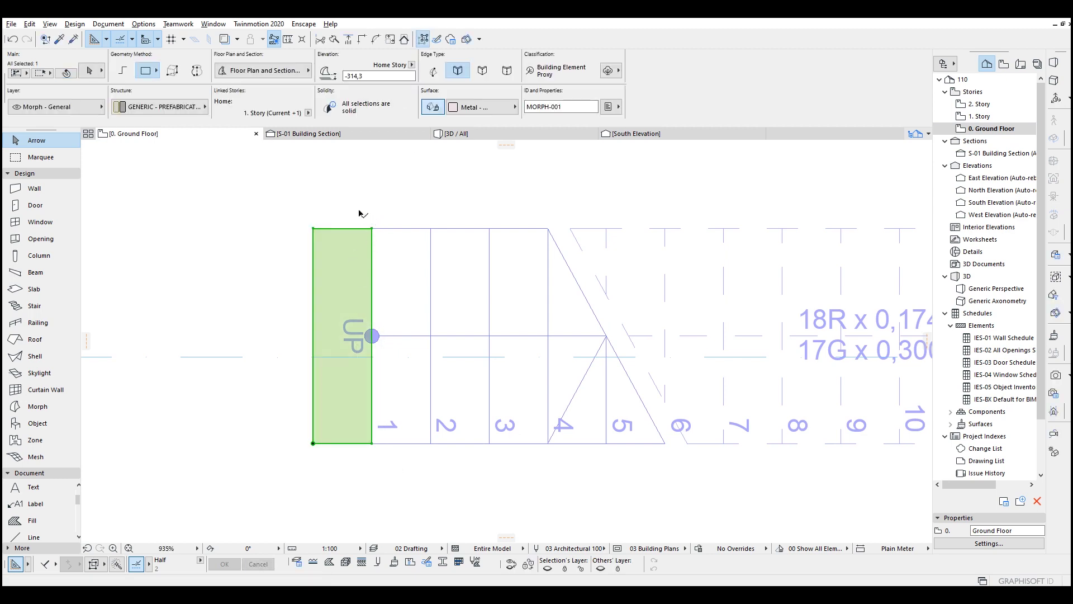
{"action": "left_click", "coordinate": [373, 255]}
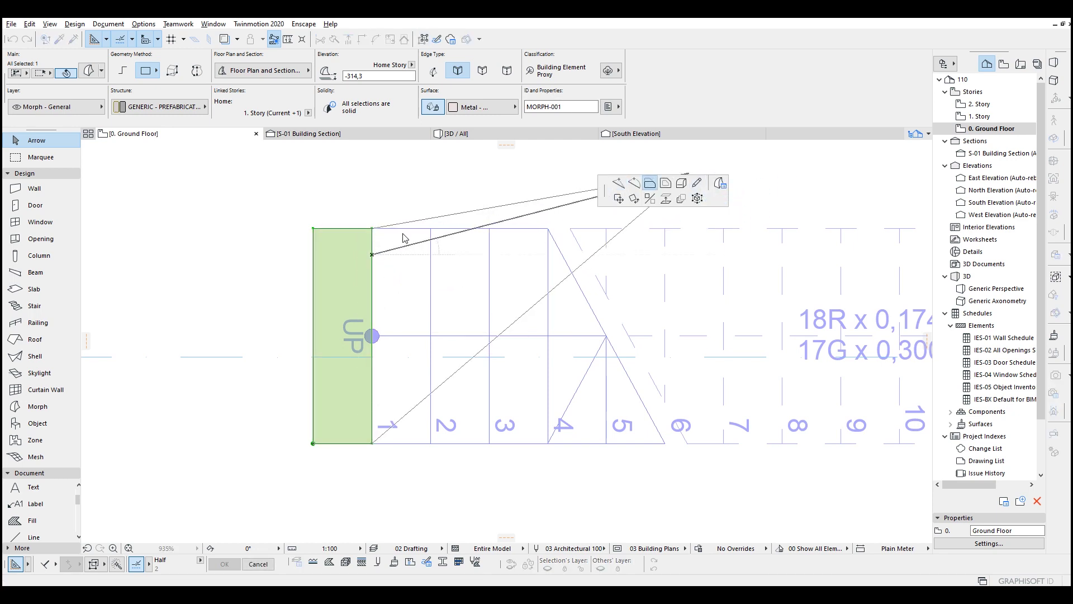
{"action": "left_click", "coordinate": [375, 241]}
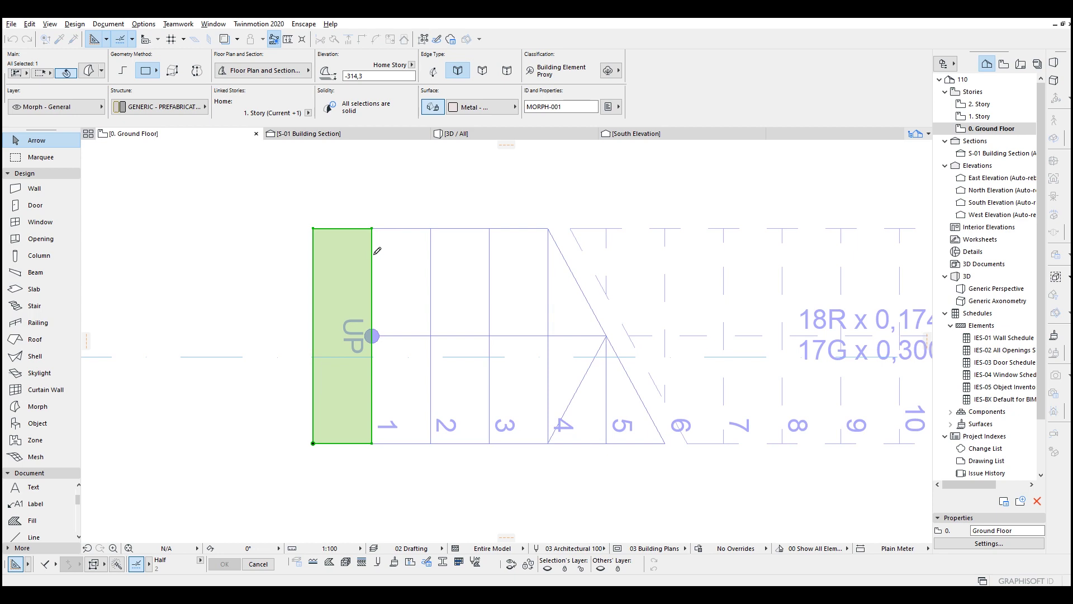
{"action": "scroll", "coordinate": [356, 242], "scroll_direction": "up", "scroll_amount": 5}
{"action": "left_click", "coordinate": [423, 206]}
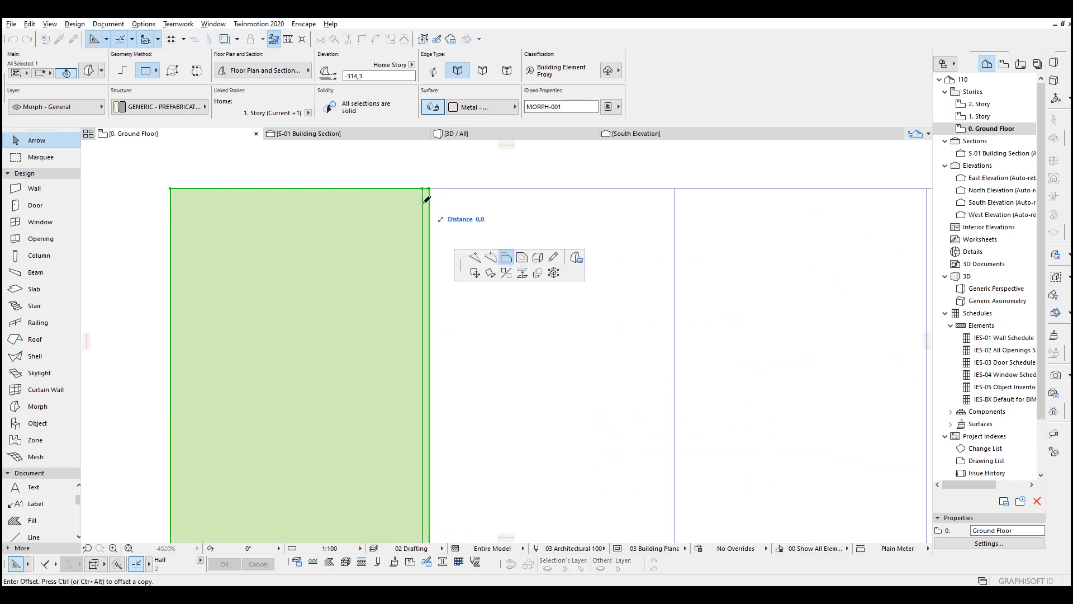
{"action": "left_click", "coordinate": [429, 193]}
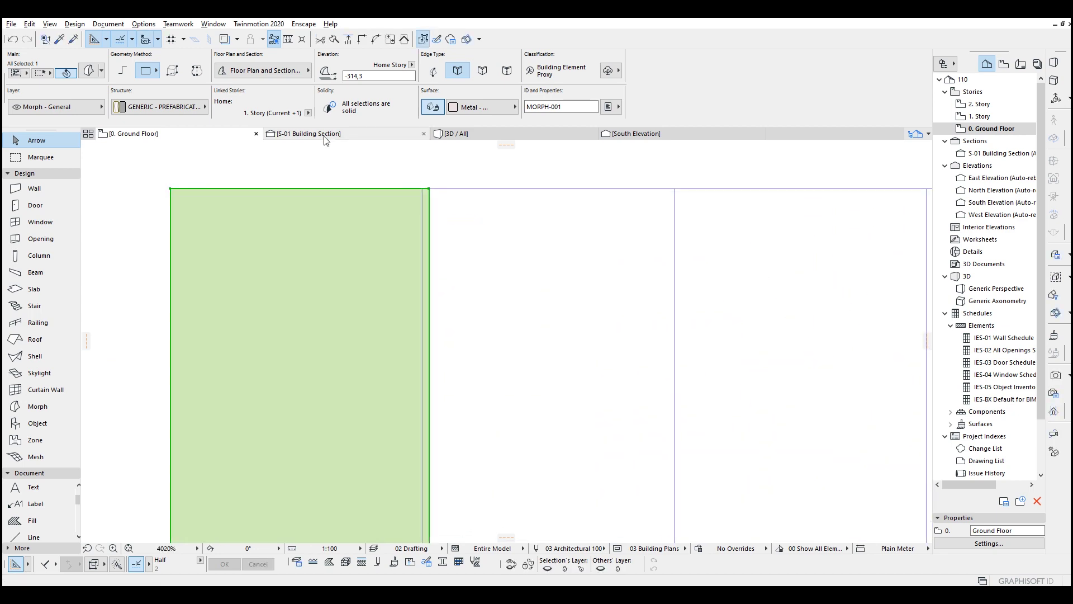
Check the morph in S-01 Building Section, refine its edge offset on the ground floor, then reselect it in S-01
{"action": "left_click", "coordinate": [330, 134]}
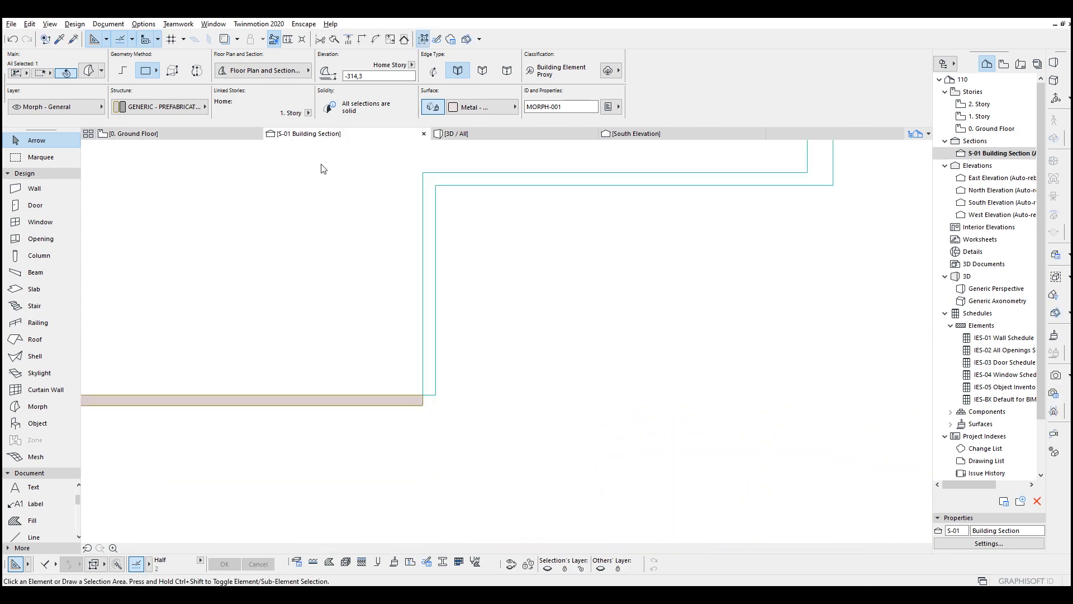
{"action": "left_click", "coordinate": [389, 402]}
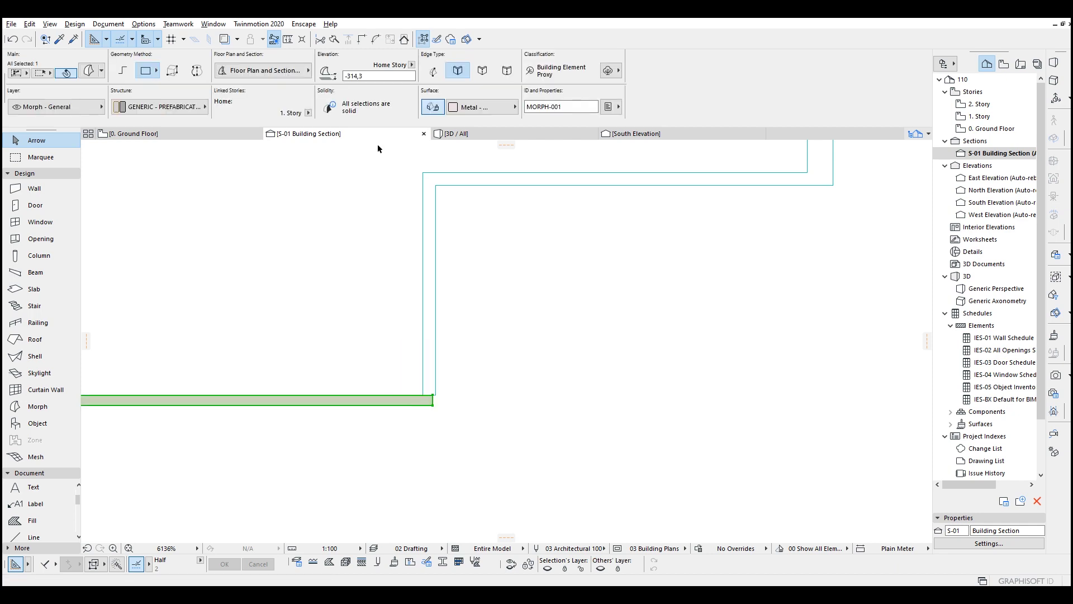
{"action": "key", "text": "F2"}
{"action": "left_click", "coordinate": [429, 199]}
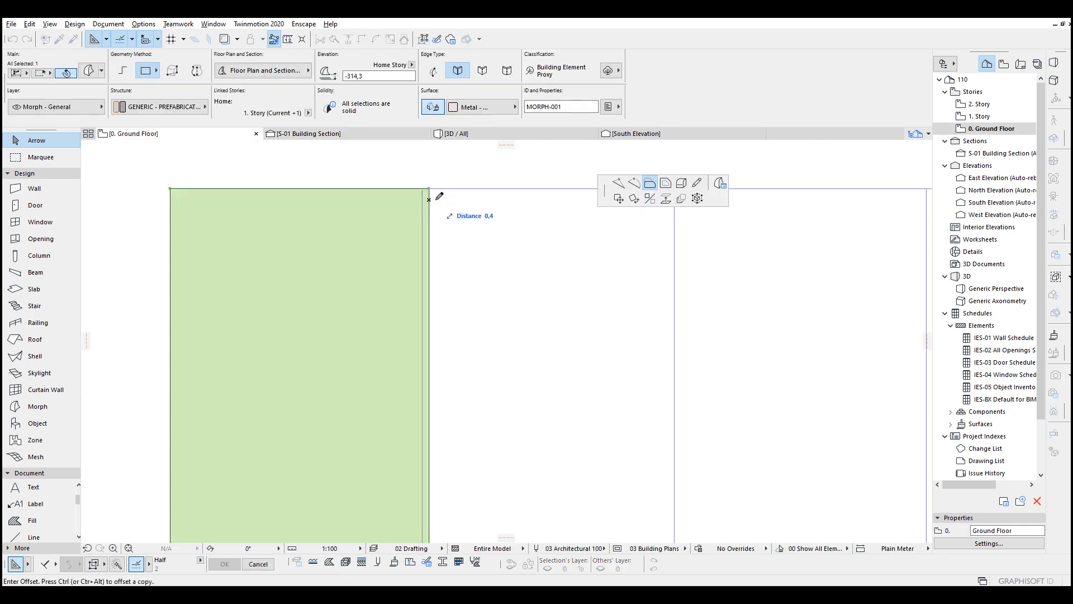
{"action": "scroll", "coordinate": [431, 197], "scroll_direction": "up", "scroll_amount": 1}
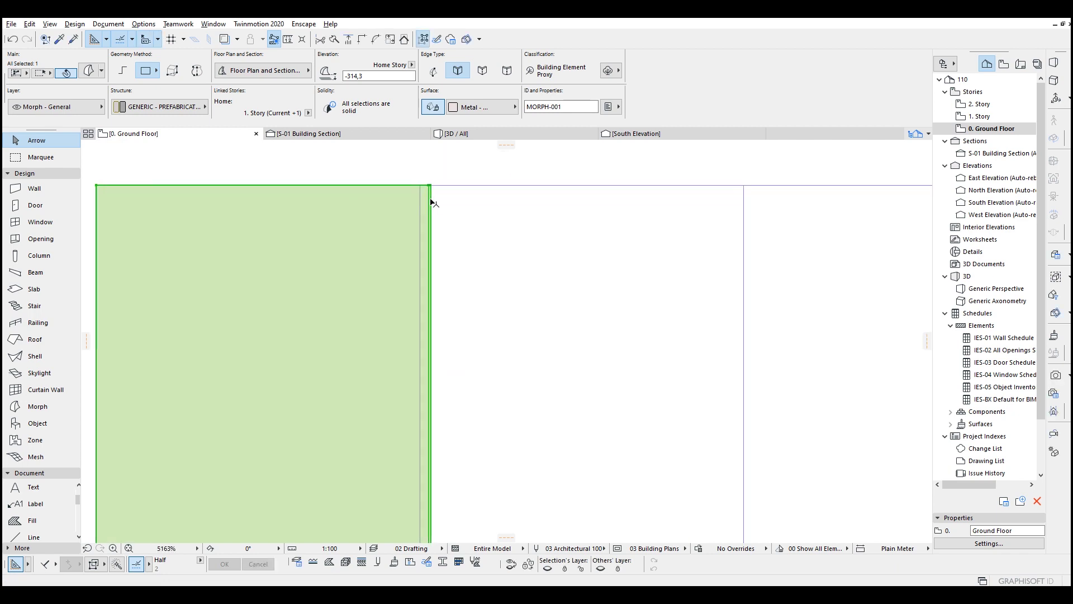
{"action": "scroll", "coordinate": [430, 196], "scroll_direction": "up", "scroll_amount": 1}
{"action": "left_click", "coordinate": [429, 193]}
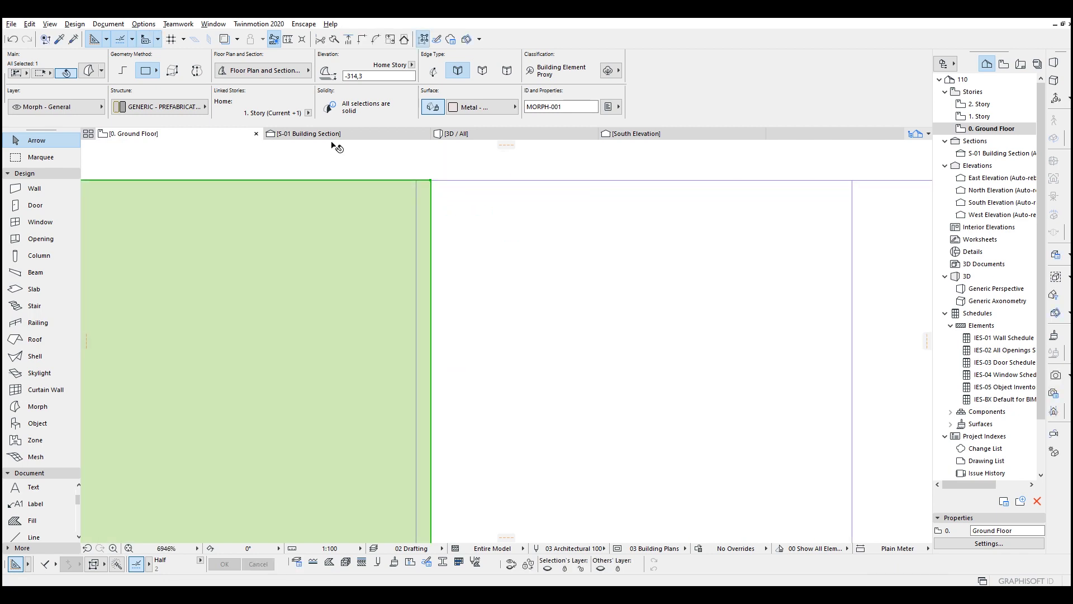
{"action": "left_click", "coordinate": [333, 134]}
{"action": "left_click", "coordinate": [400, 400]}
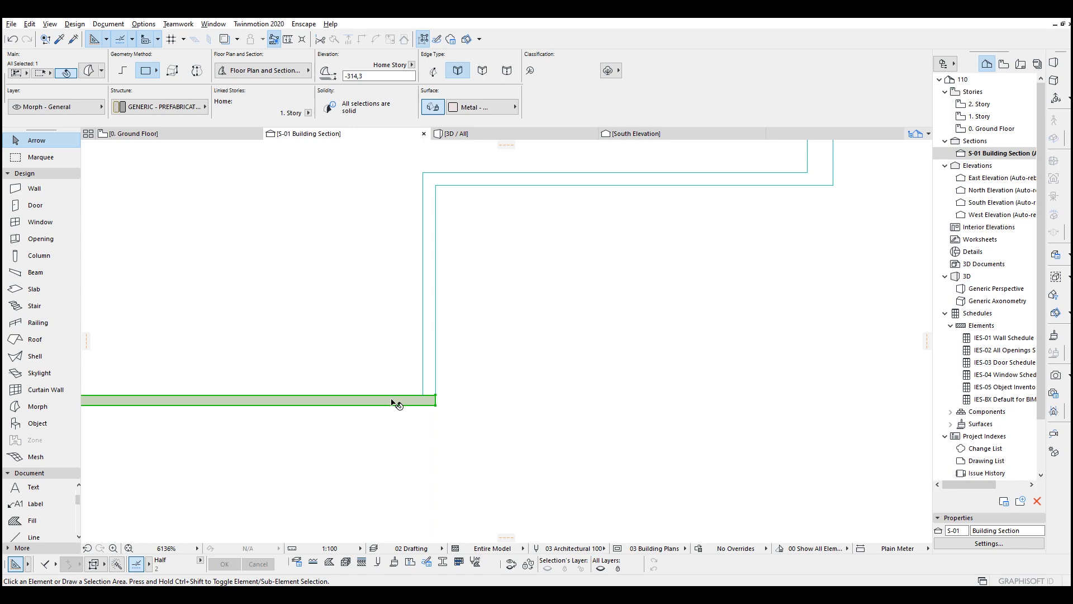
Turn off the morph's cover fill and give it PR-04 Aluminium structure with a Metal - Aluminium surface
{"action": "left_click", "coordinate": [266, 72]}
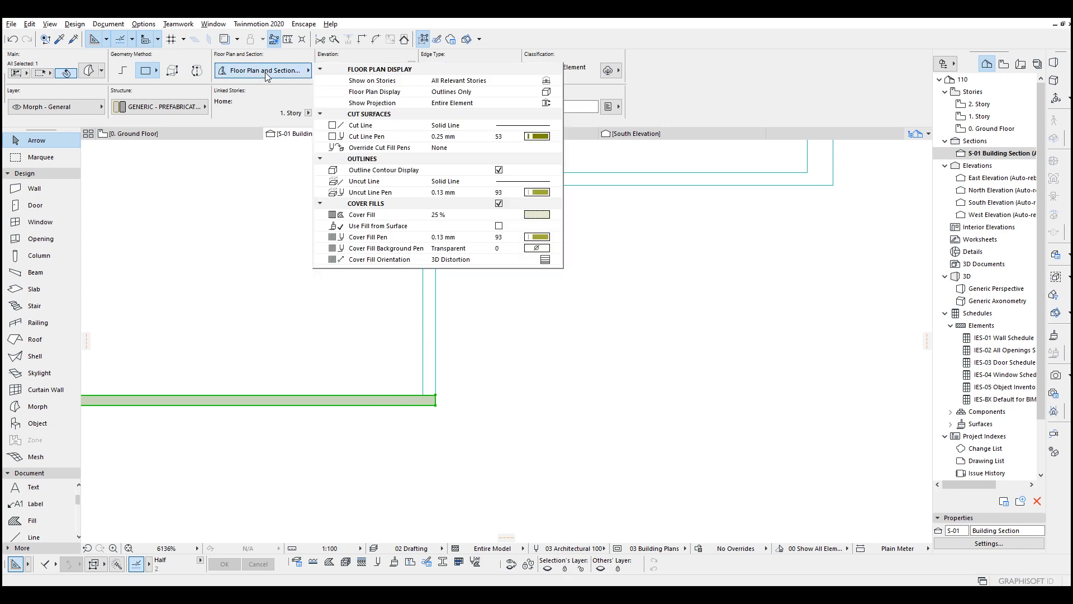
{"action": "left_click", "coordinate": [499, 203]}
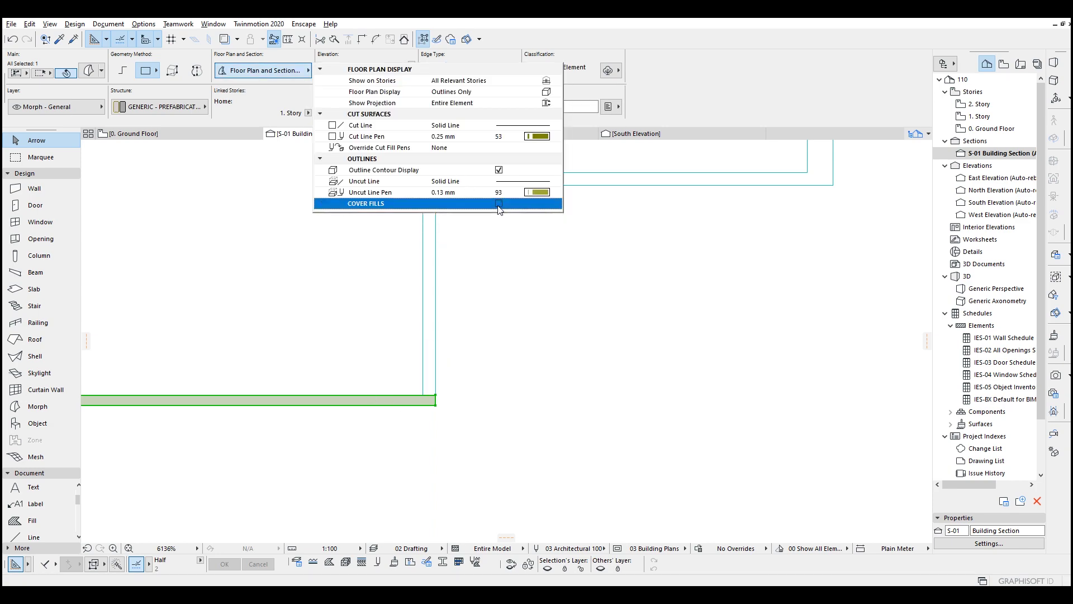
{"action": "left_click", "coordinate": [159, 106]}
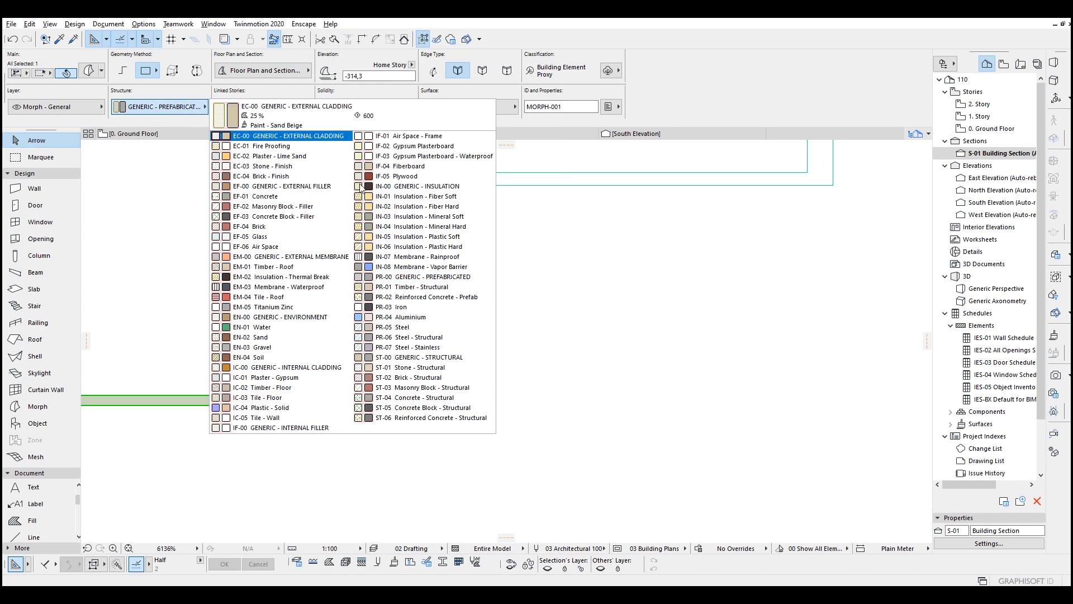
{"action": "left_click", "coordinate": [412, 317]}
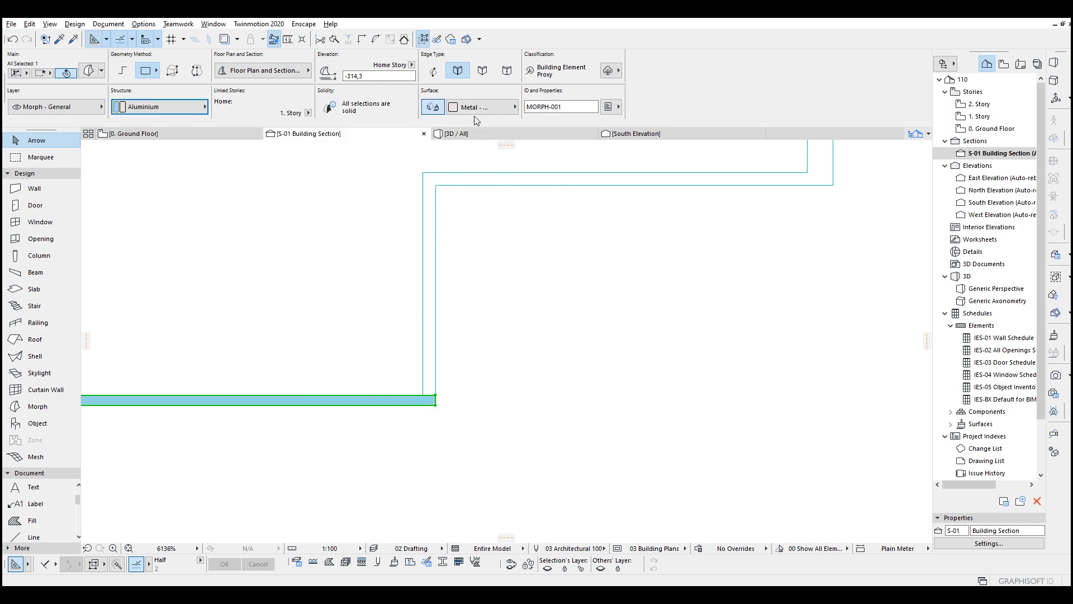
{"action": "left_click", "coordinate": [478, 109]}
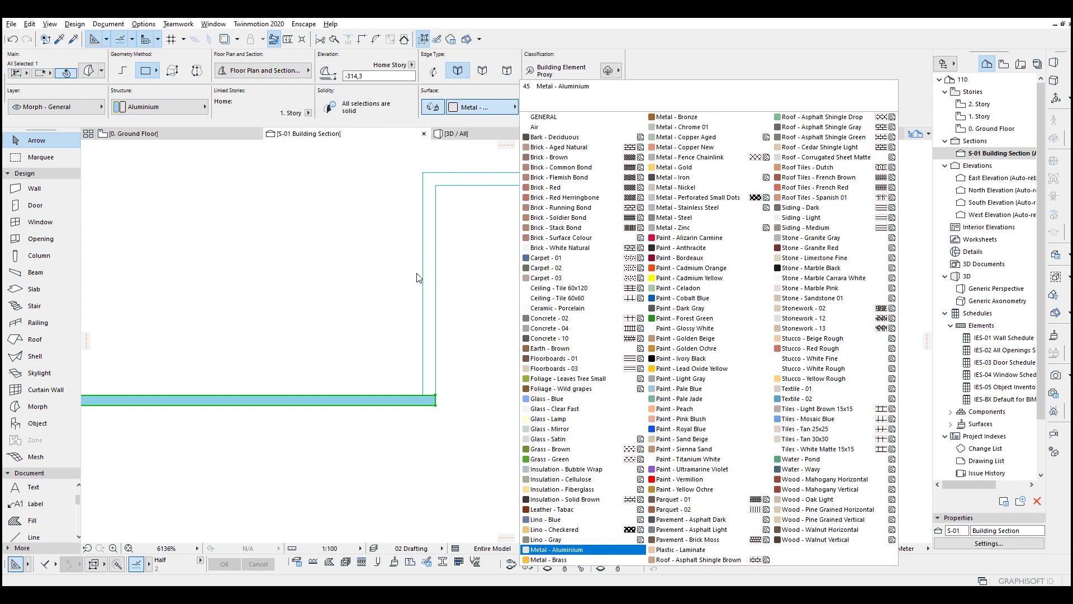
{"action": "left_click", "coordinate": [380, 266]}
{"action": "middle_click_drag", "start_coordinate": [380, 266], "coordinate": [481, 343]}
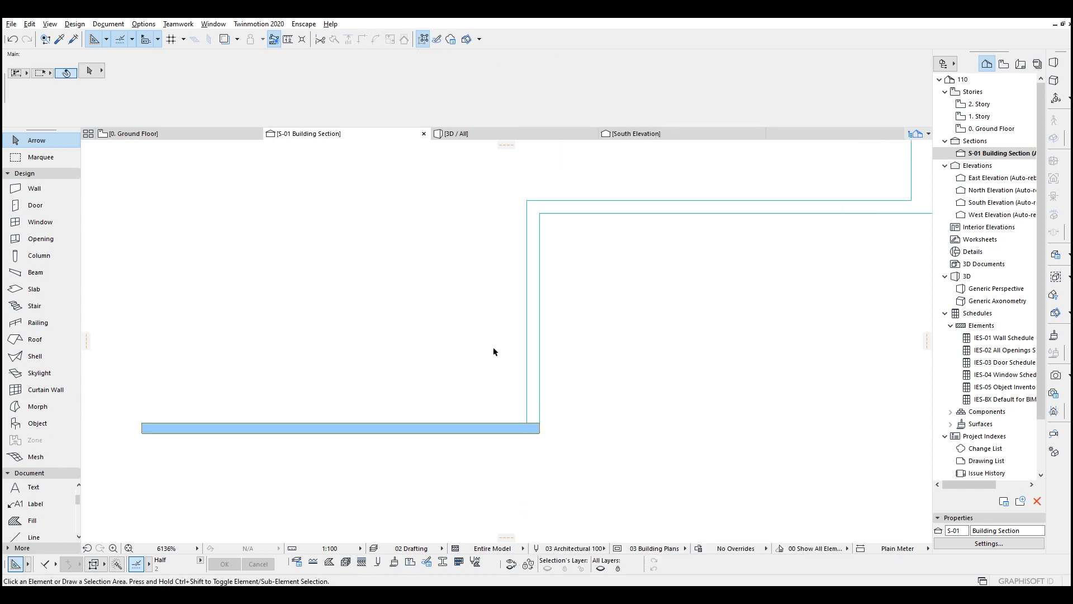
{"action": "left_click", "coordinate": [528, 363]}
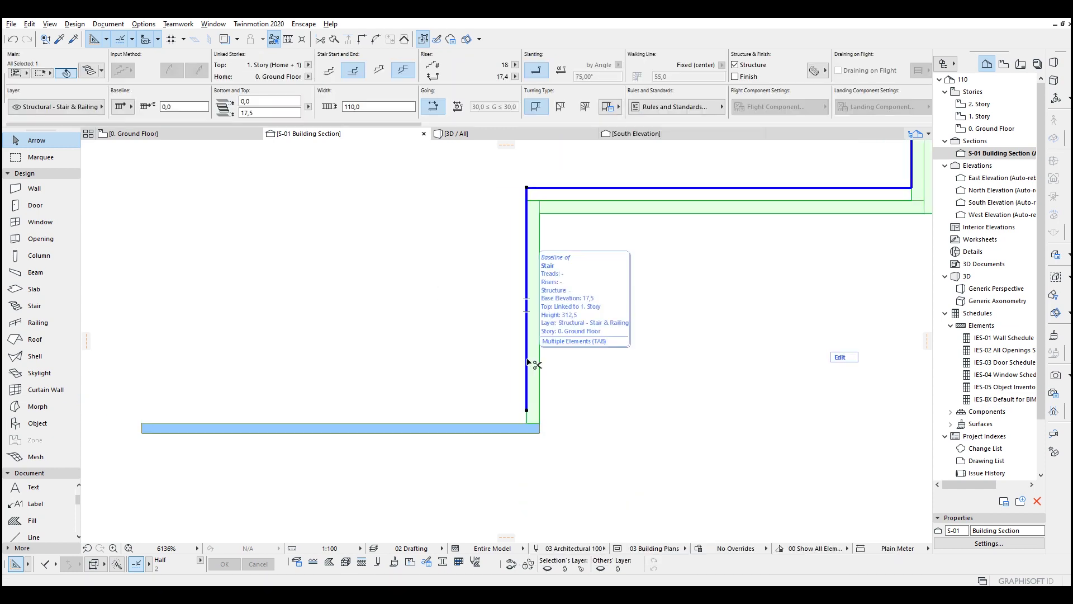
{"action": "double_click", "coordinate": [528, 363]}
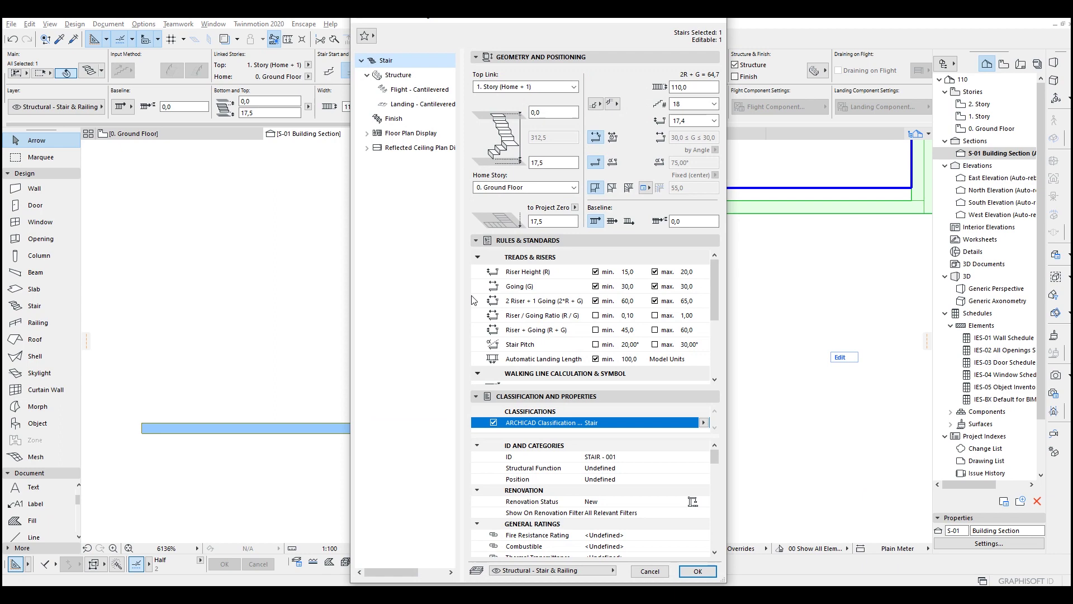
{"action": "left_click", "coordinate": [398, 91]}
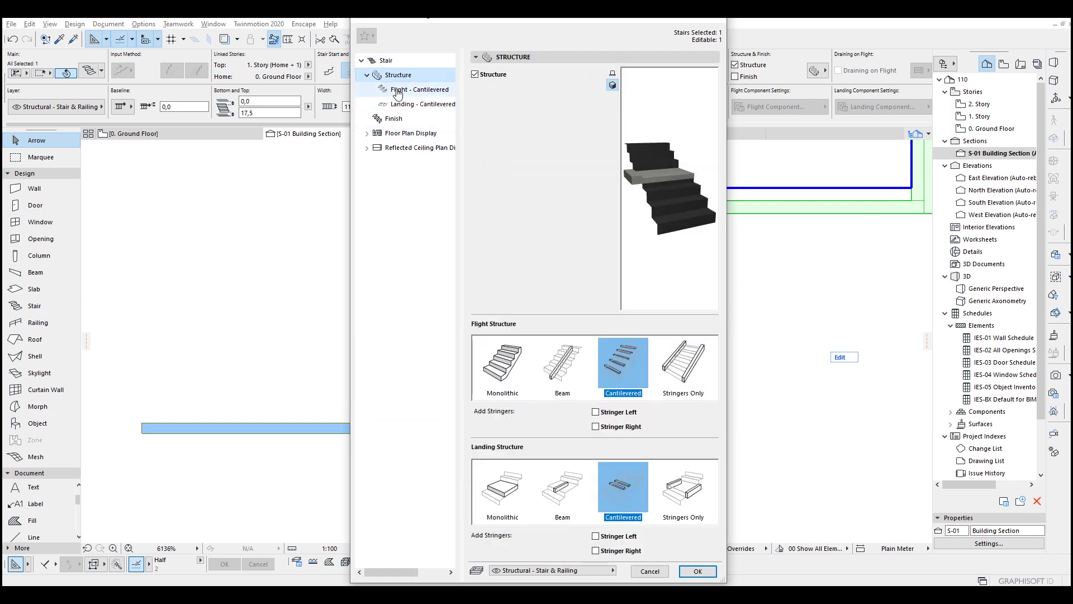
{"action": "left_click", "coordinate": [398, 91]}
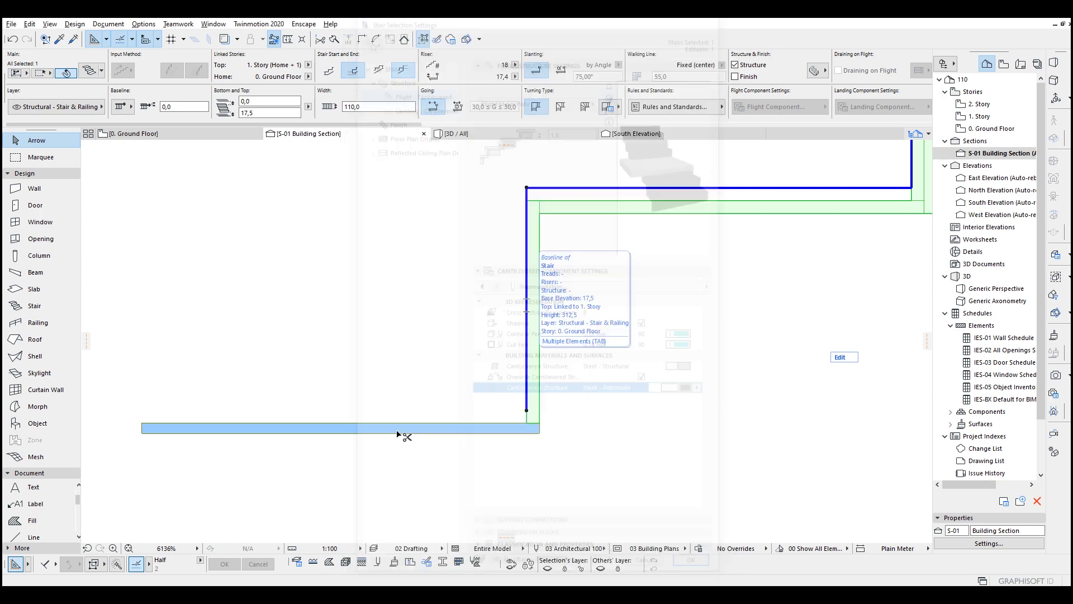
{"action": "key", "text": "Return"}
{"action": "left_click", "coordinate": [397, 435]}
{"action": "left_click", "coordinate": [177, 109]}
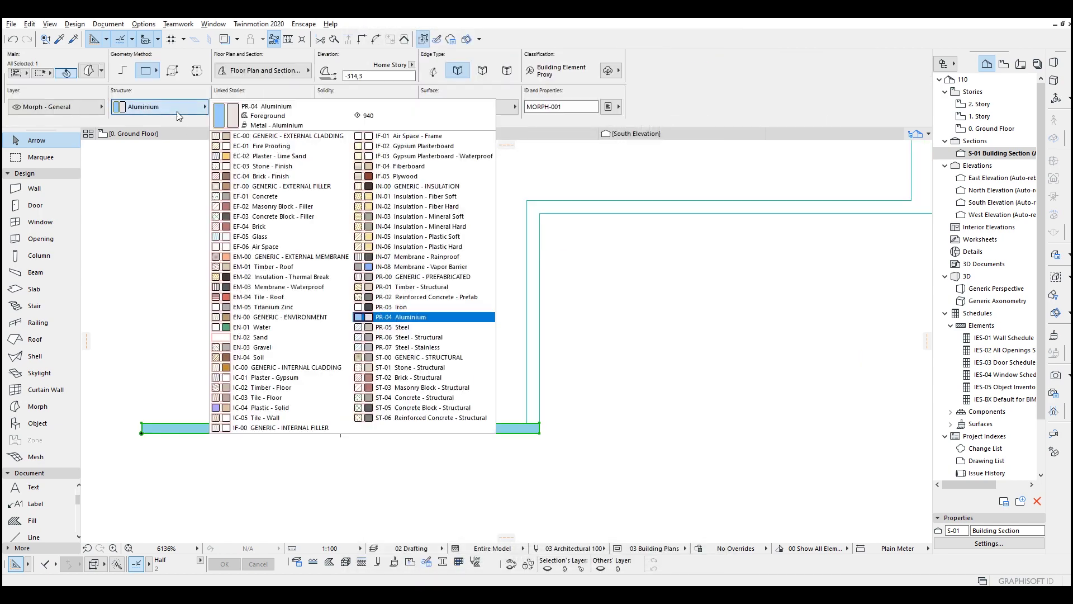
Give the morph plate a Steel - Structural structure and a Paint - Anthracite surface
{"action": "left_click", "coordinate": [447, 339]}
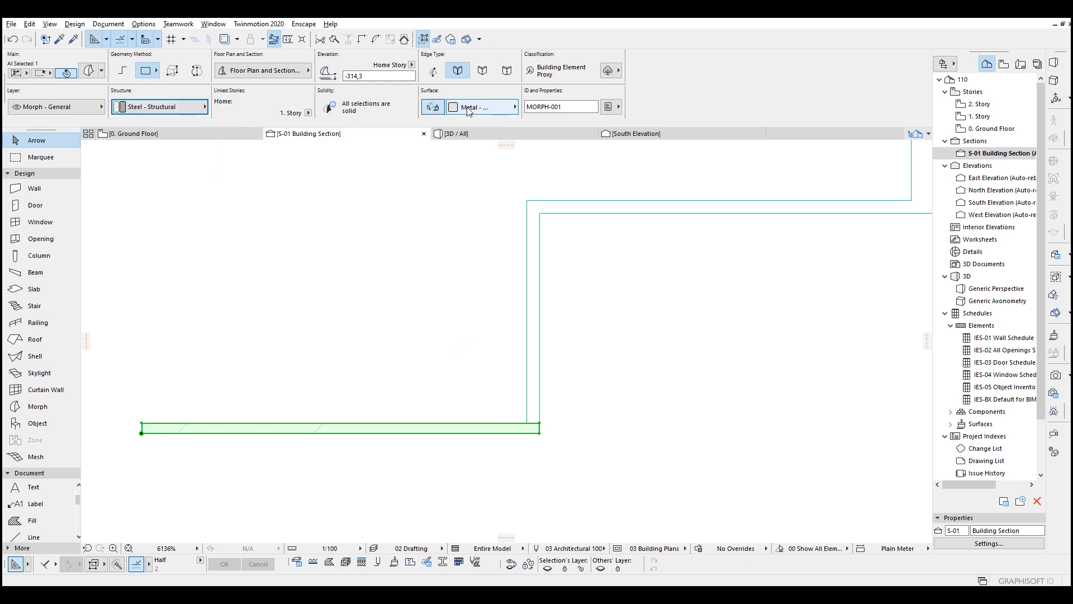
{"action": "left_click", "coordinate": [469, 109]}
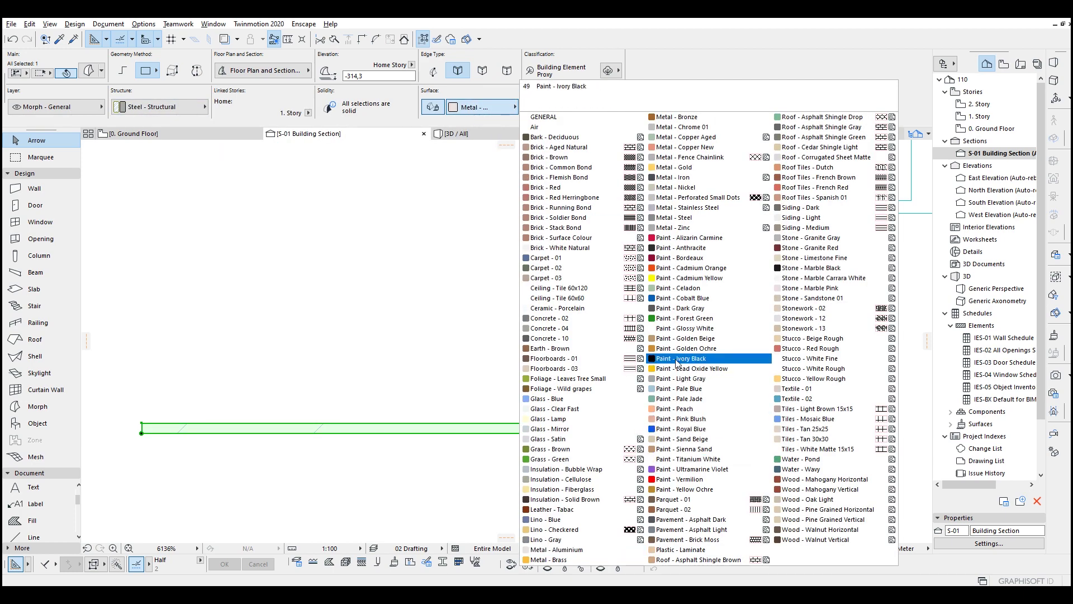
{"action": "left_click", "coordinate": [688, 248]}
{"action": "left_click", "coordinate": [459, 334]}
Reselect the stair and morph plate, then view and orbit them in 3D
{"action": "scroll", "coordinate": [458, 336], "scroll_direction": "down", "scroll_amount": 3}
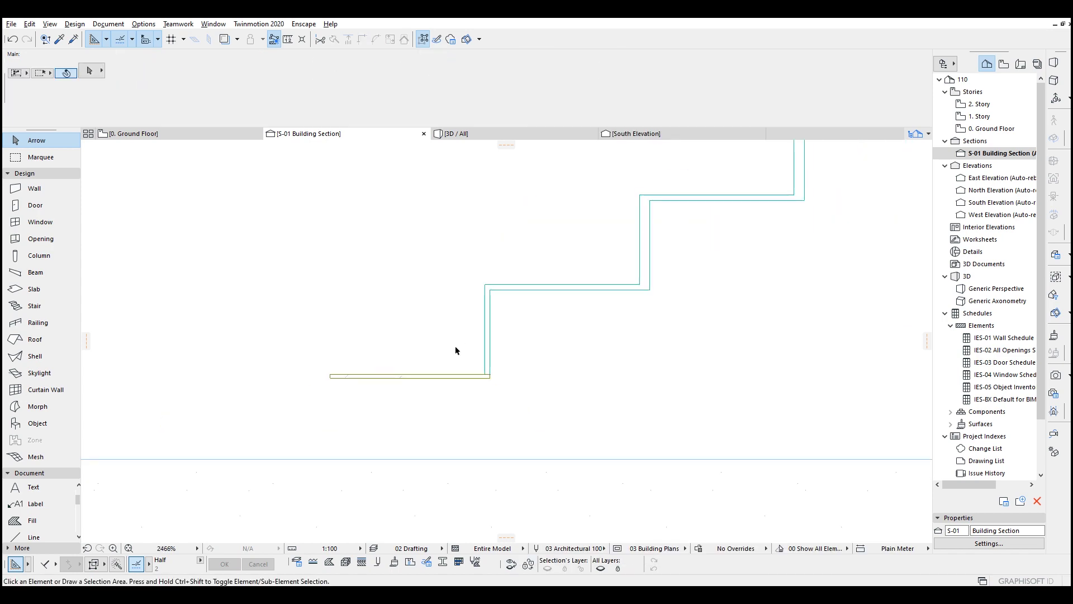
{"action": "left_click", "coordinate": [496, 279]}
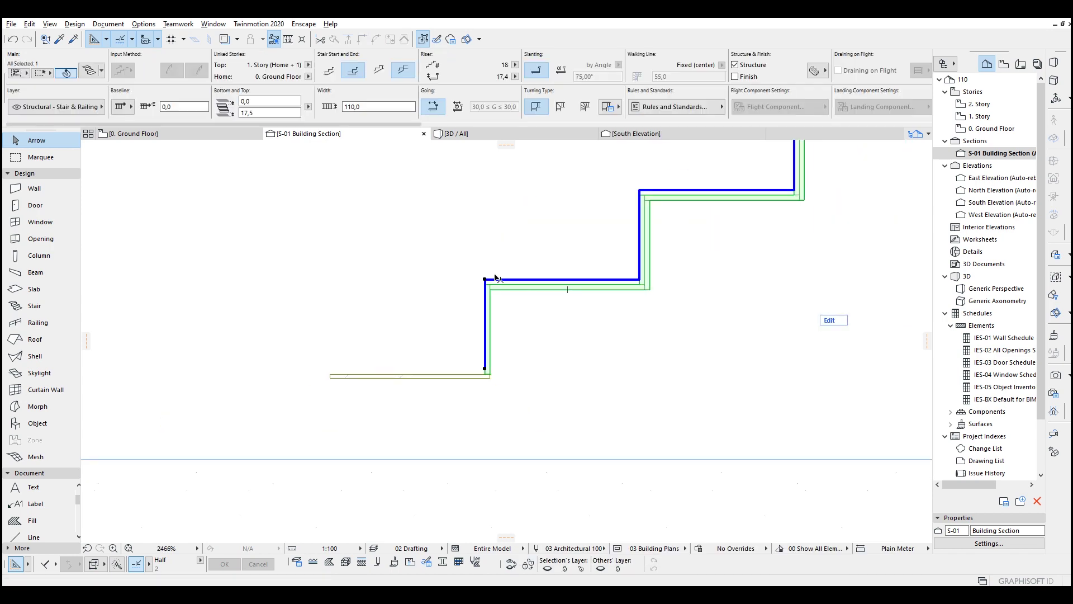
{"action": "left_click", "coordinate": [439, 381]}
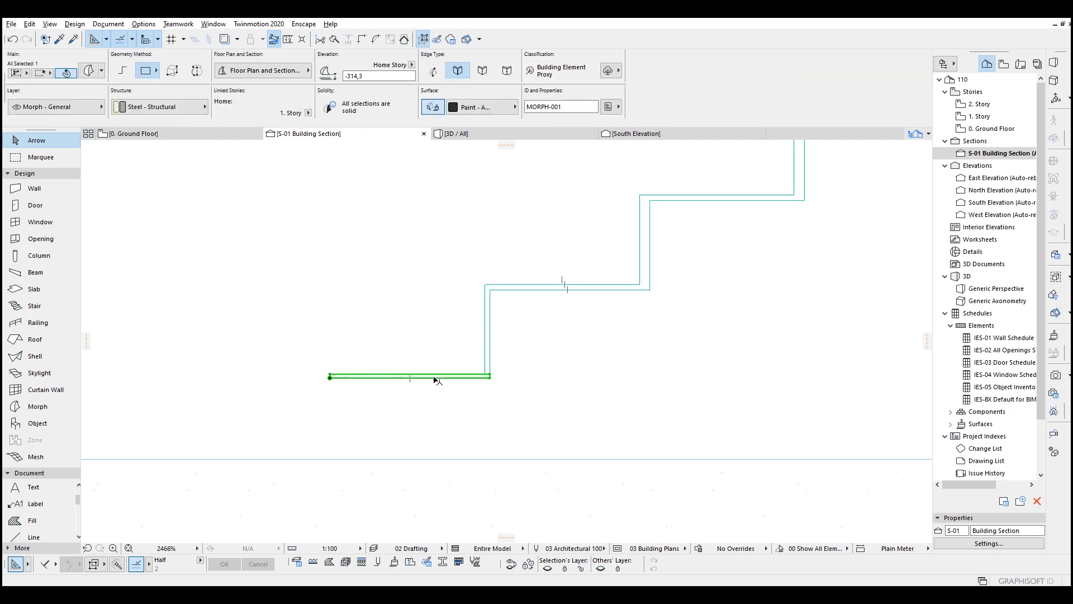
{"action": "key", "text": "F3"}
{"action": "mouse_move", "coordinate": [326, 324]}
{"action": "middle_mouse_down", "text": "shift"}
{"action": "mouse_move", "coordinate": [372, 363]}
{"action": "mouse_move", "coordinate": [338, 412]}
{"action": "middle_mouse_up", "text": "shift"}
{"action": "left_click", "coordinate": [358, 399]}
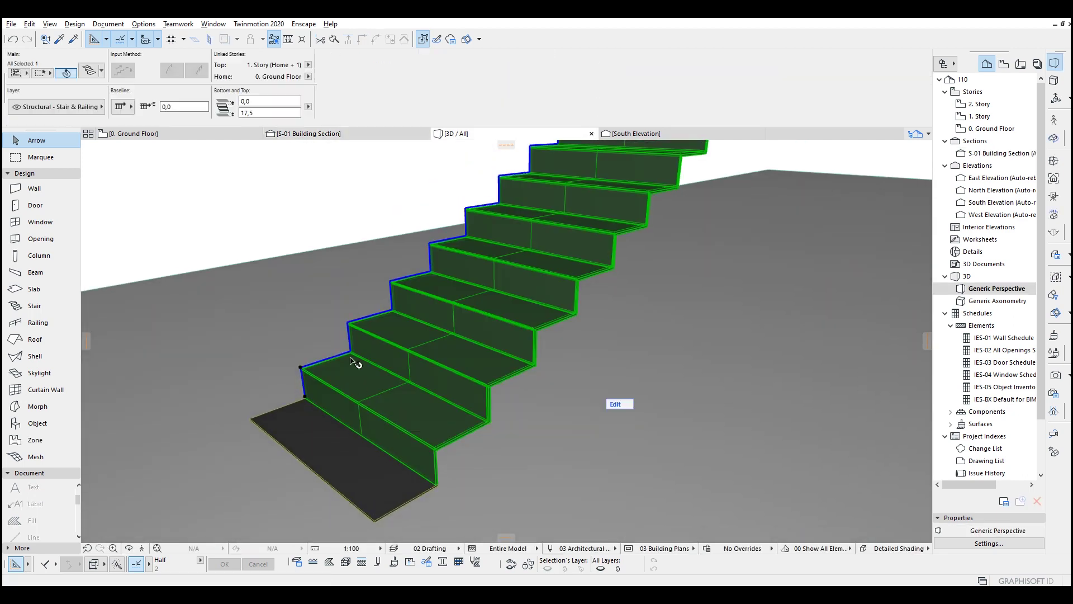
Set the stair flights' contour pen to 90
{"action": "double_click", "coordinate": [354, 362]}
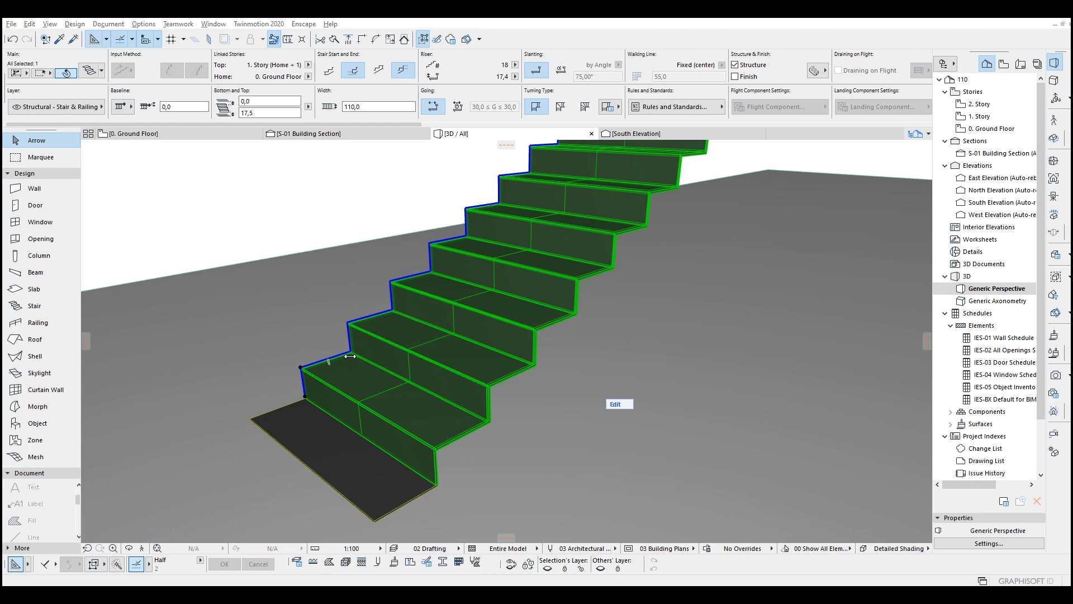
{"action": "left_click", "coordinate": [655, 335]}
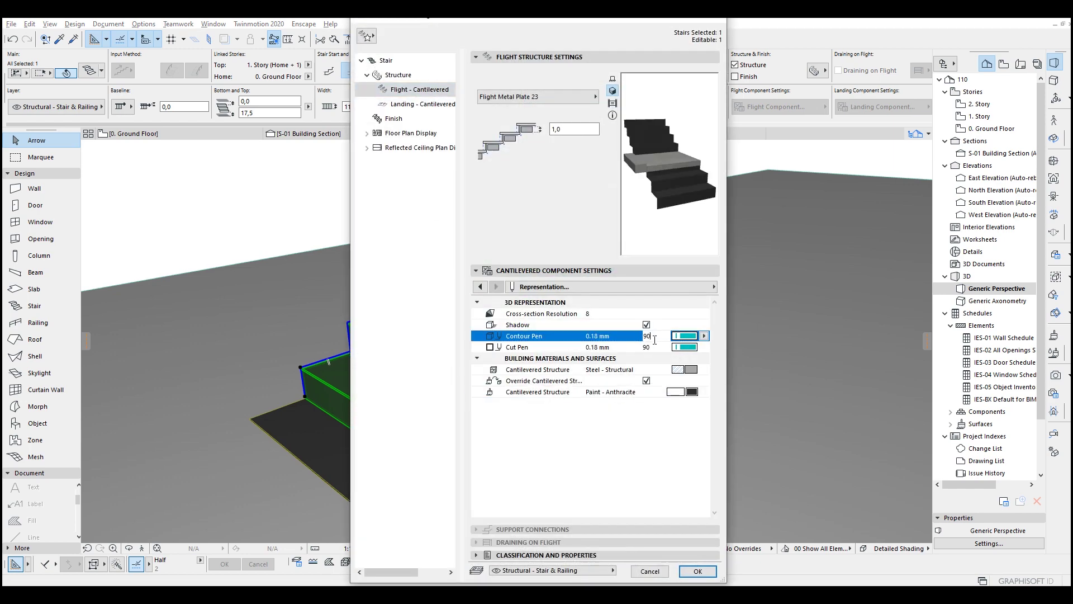
{"action": "left_click", "coordinate": [698, 570]}
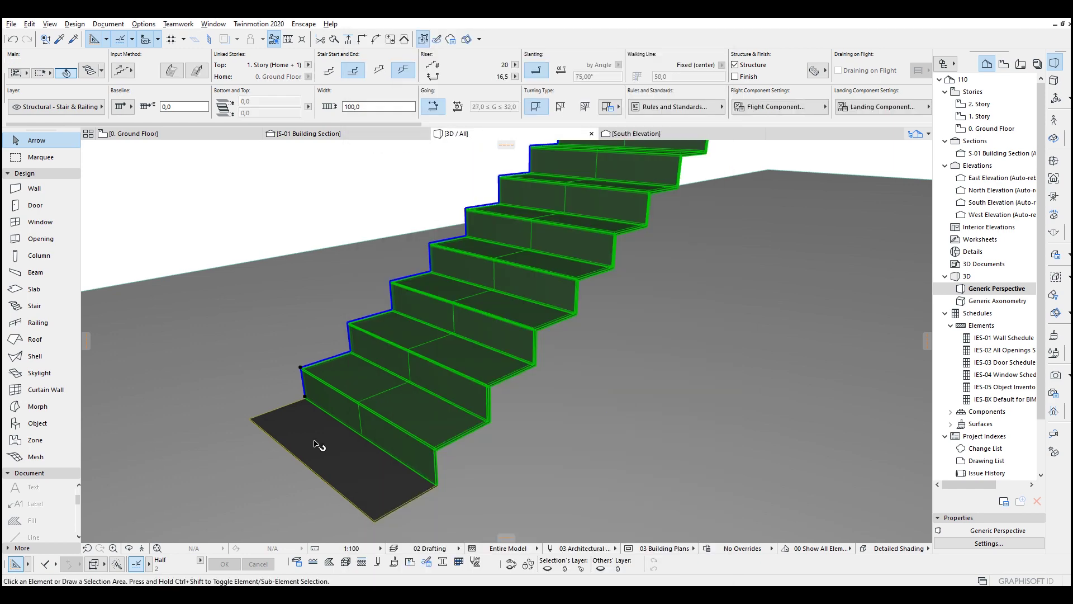
Set the morph plate's cut line pen to 90, then return to the Ground Floor plan
{"action": "left_click", "coordinate": [318, 445]}
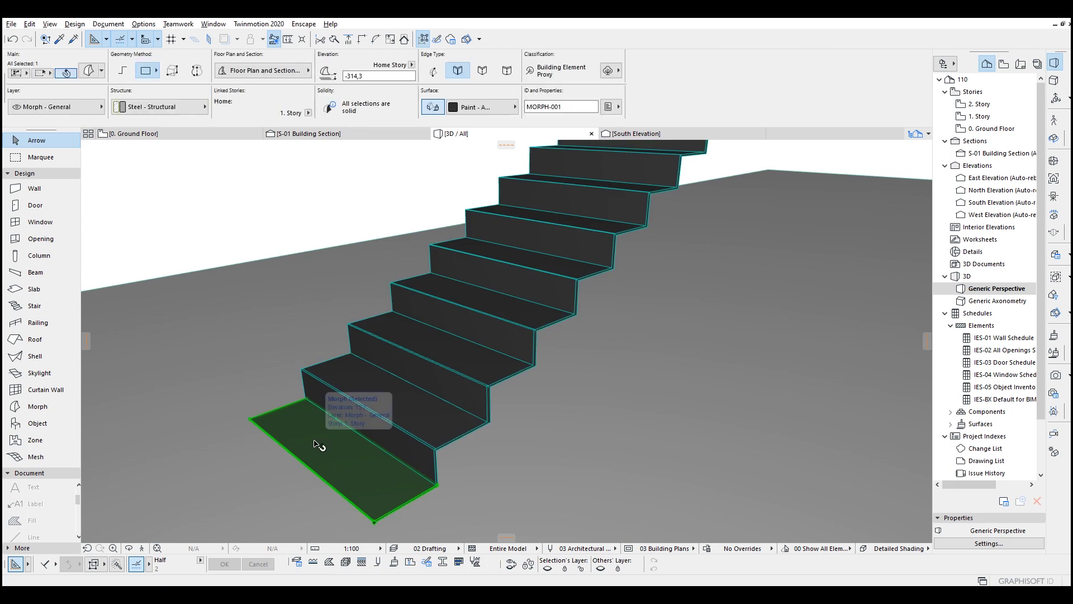
{"action": "left_click", "coordinate": [263, 72]}
{"action": "left_click", "coordinate": [513, 137]}
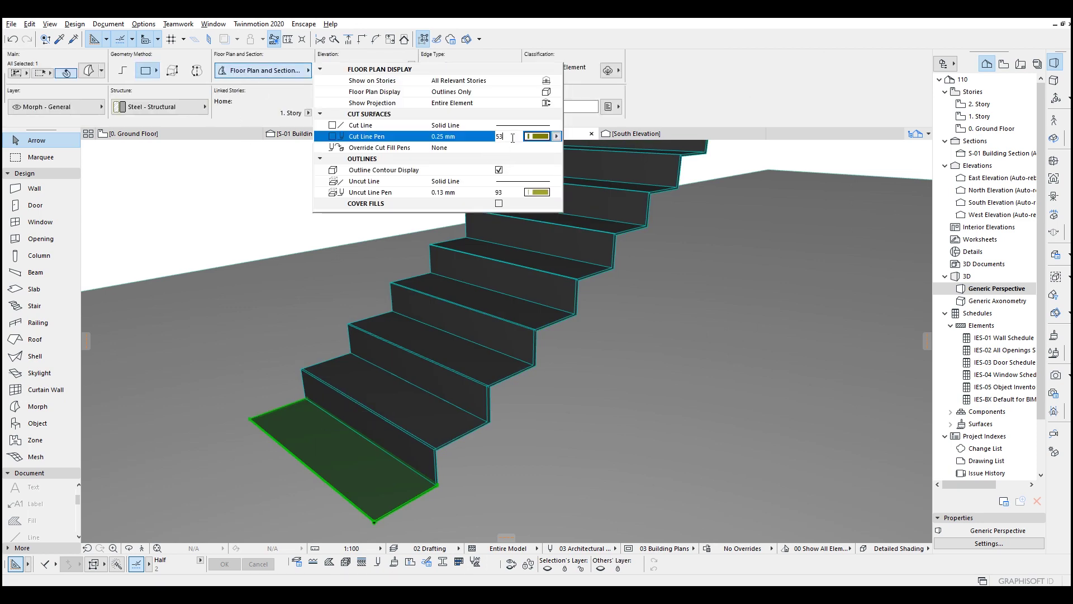
{"action": "left_click", "coordinate": [481, 192]}
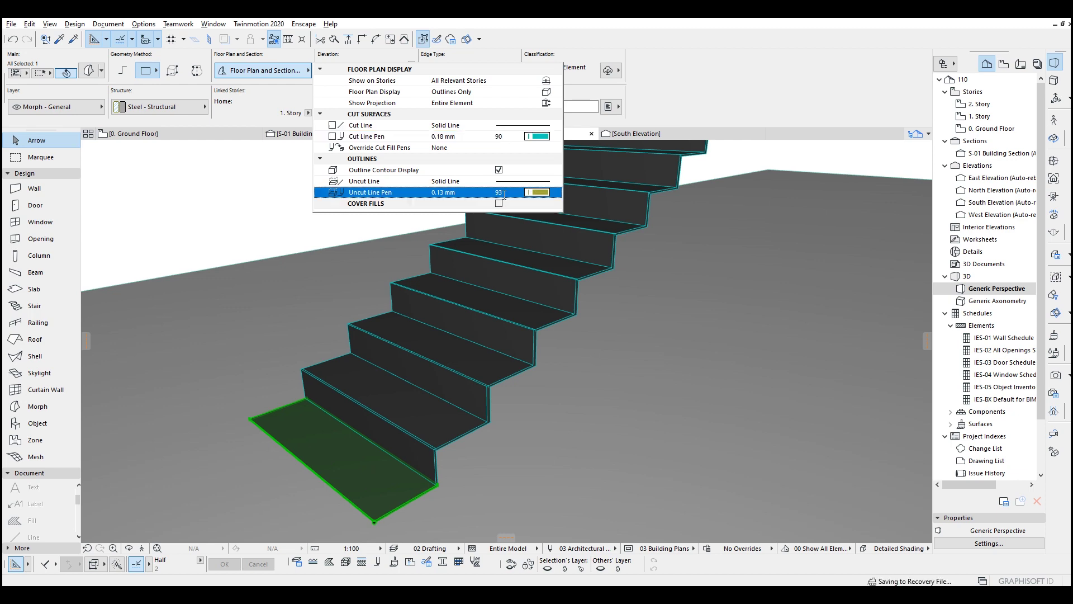
{"action": "type", "text": "90"}
{"action": "key", "text": "Return"}
{"action": "left_click", "coordinate": [236, 195]}
{"action": "mouse_move", "coordinate": [359, 327]}
{"action": "middle_mouse_down", "text": "shift"}
{"action": "mouse_move", "coordinate": [430, 414]}
{"action": "mouse_move", "coordinate": [334, 408]}
{"action": "mouse_move", "coordinate": [288, 384]}
{"action": "mouse_move", "coordinate": [355, 419]}
{"action": "mouse_move", "coordinate": [390, 359]}
{"action": "middle_mouse_up", "text": "shift"}
{"action": "key", "text": "F2"}
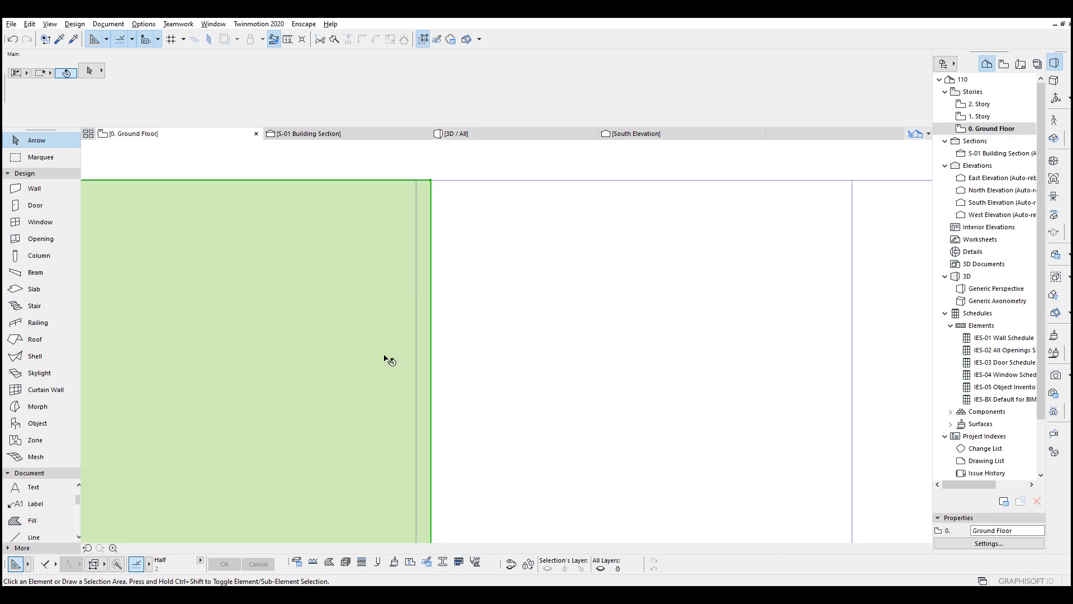
Open the 1. Story plan with 0. Ground Floor shown as a trace reference
{"action": "scroll", "coordinate": [386, 360], "scroll_direction": "down", "scroll_amount": 5}
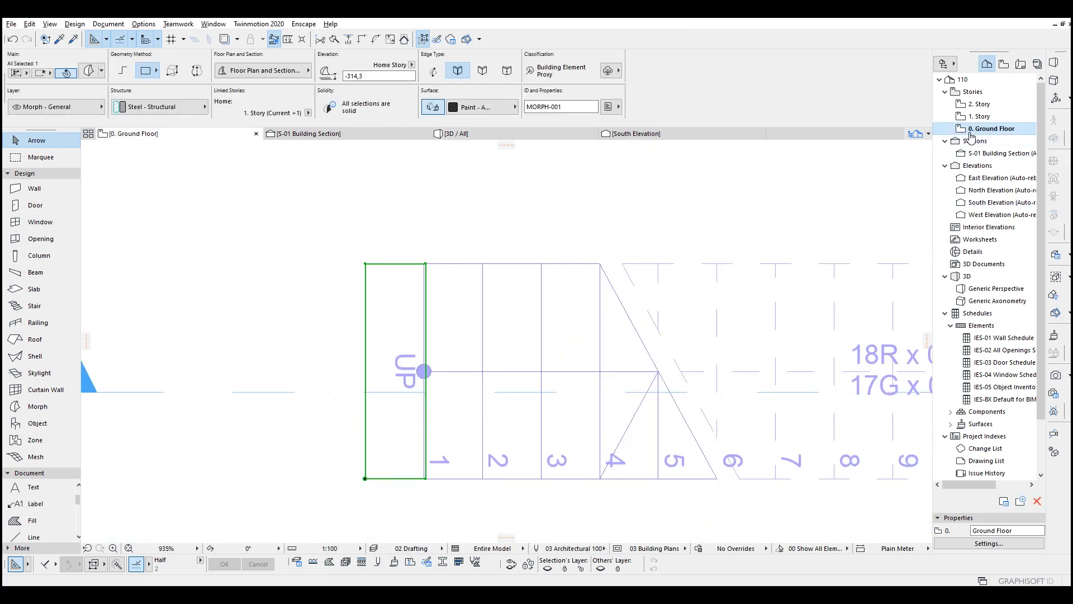
{"action": "double_click", "coordinate": [984, 116]}
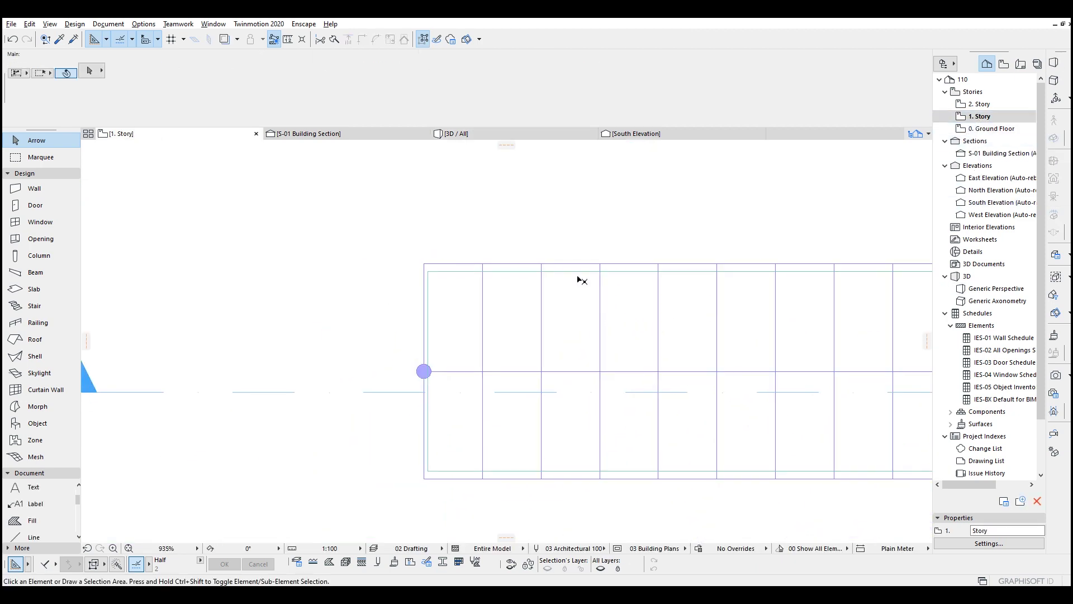
{"action": "right_click", "coordinate": [990, 128]}
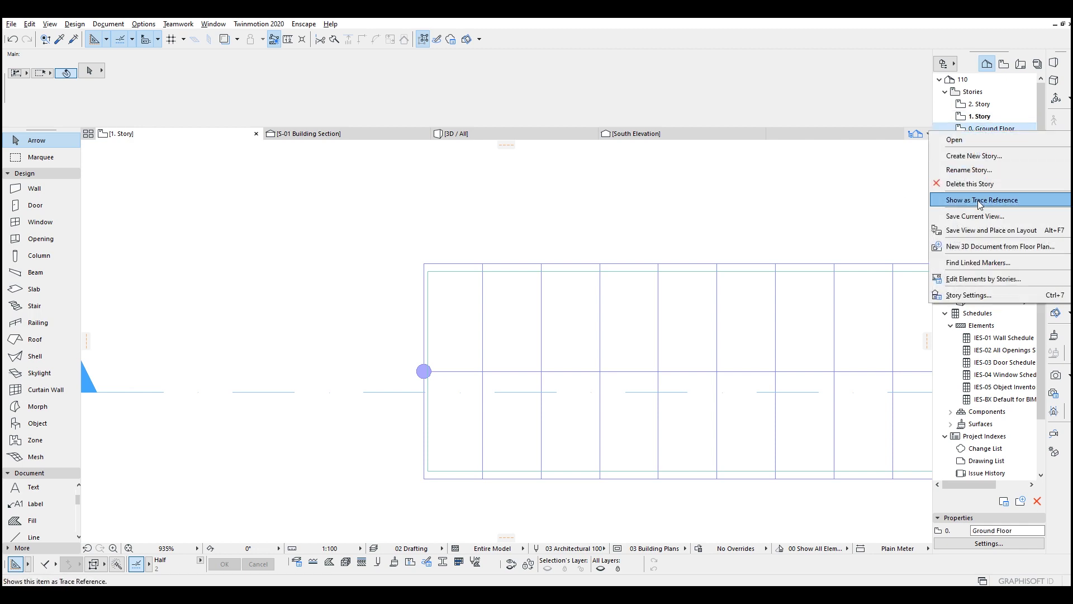
{"action": "left_click", "coordinate": [978, 200]}
Offset the upper slab's left edge out to the start of the stair
{"action": "left_click_drag", "start_coordinate": [421, 268], "coordinate": [457, 237]}
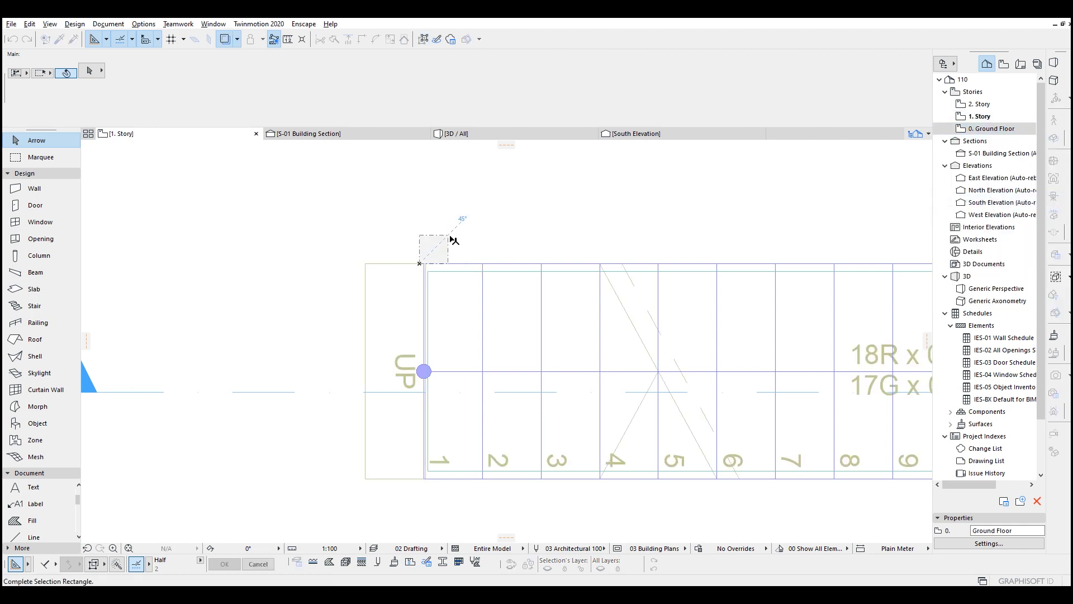
{"action": "scroll", "coordinate": [430, 278], "scroll_direction": "up", "scroll_amount": 4}
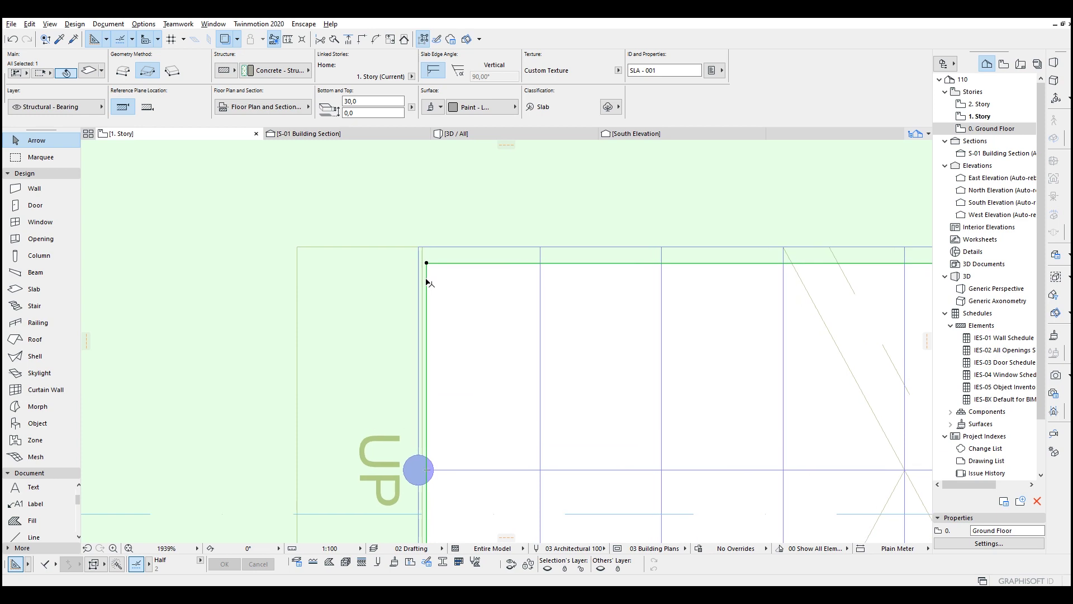
{"action": "left_click", "coordinate": [428, 278]}
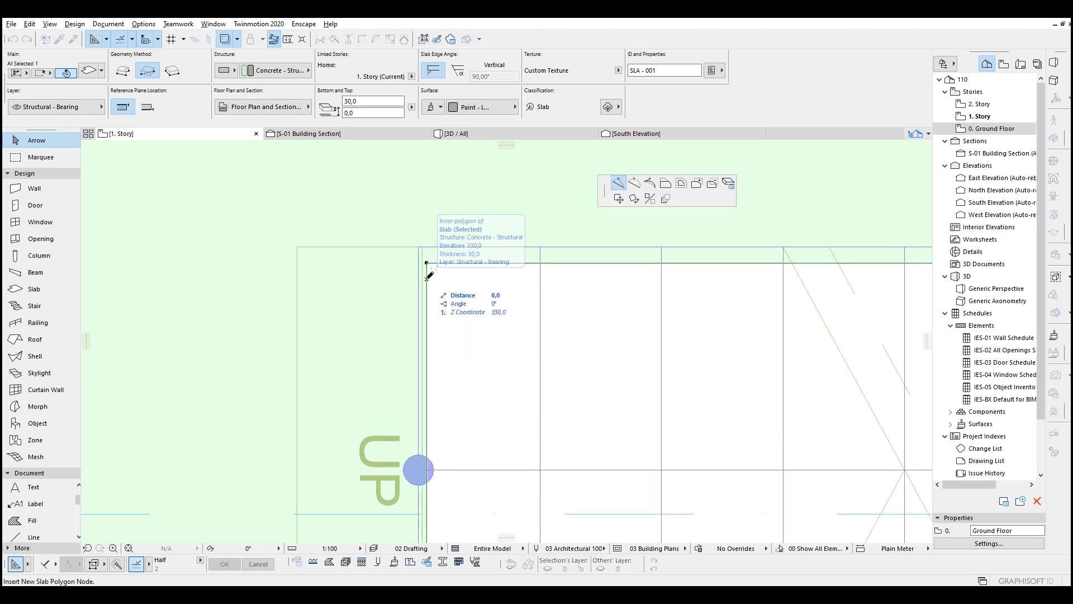
{"action": "left_click", "coordinate": [673, 186]}
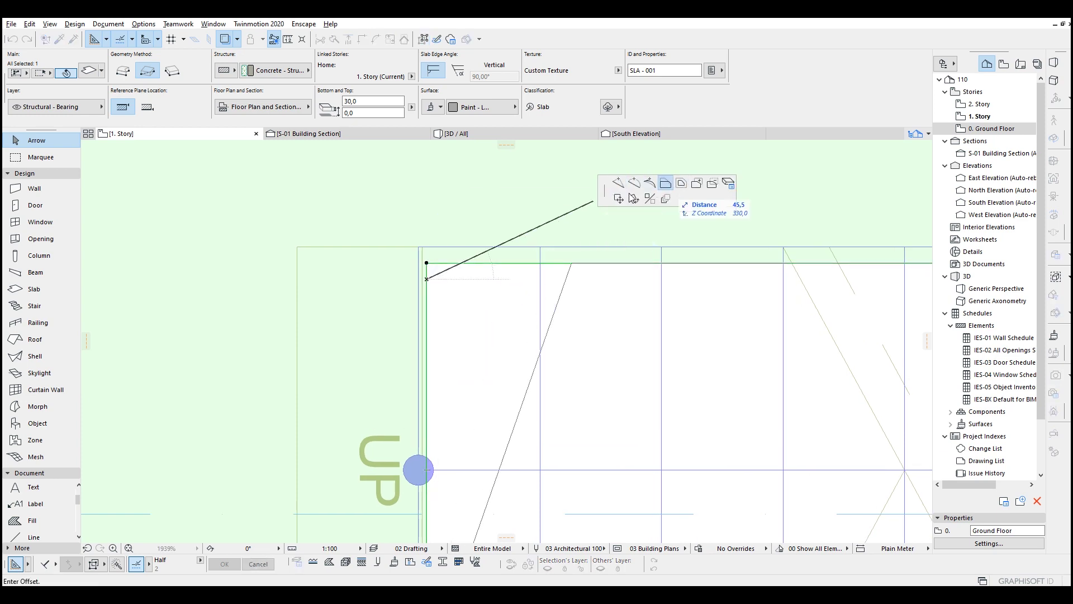
{"action": "left_click", "coordinate": [290, 255]}
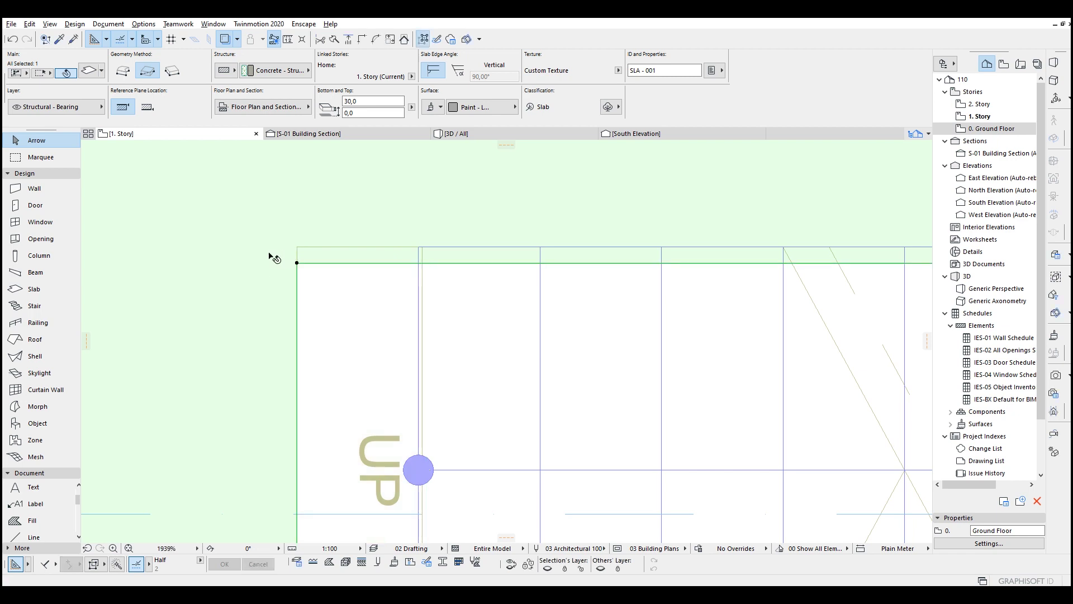
{"action": "scroll", "coordinate": [274, 259], "scroll_direction": "down", "scroll_amount": 5}
{"action": "left_click", "coordinate": [239, 314]}
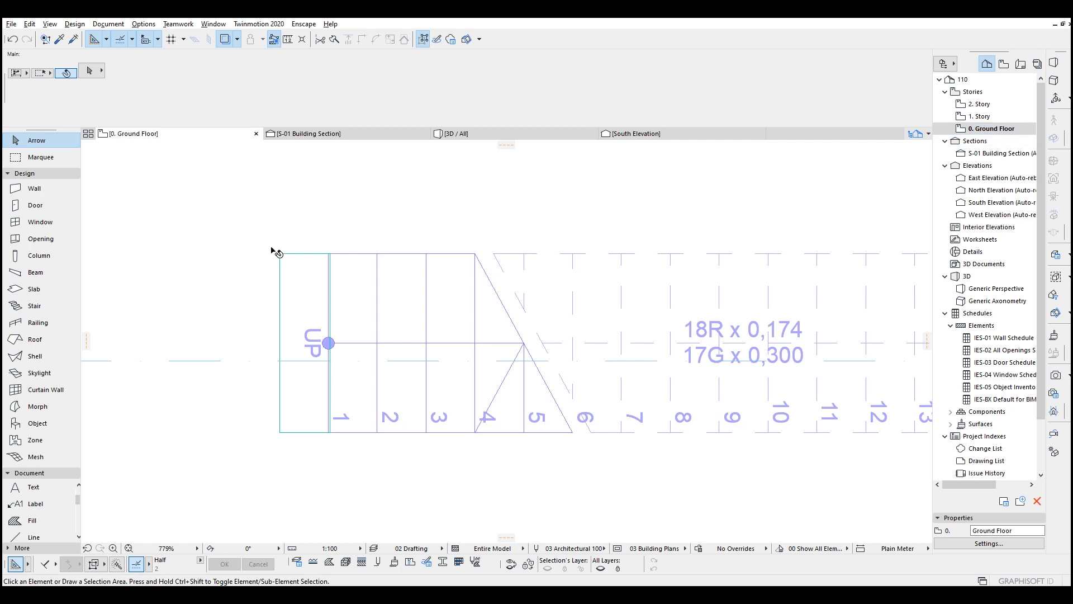
Draw a circle of radius 0,5 centred near the stair's top-left corner on the Ground Floor
{"action": "scroll", "coordinate": [79, 510], "scroll_direction": "down", "scroll_amount": 1}
{"action": "left_click", "coordinate": [49, 506]}
{"action": "scroll", "coordinate": [294, 274], "scroll_direction": "up", "scroll_amount": 2}
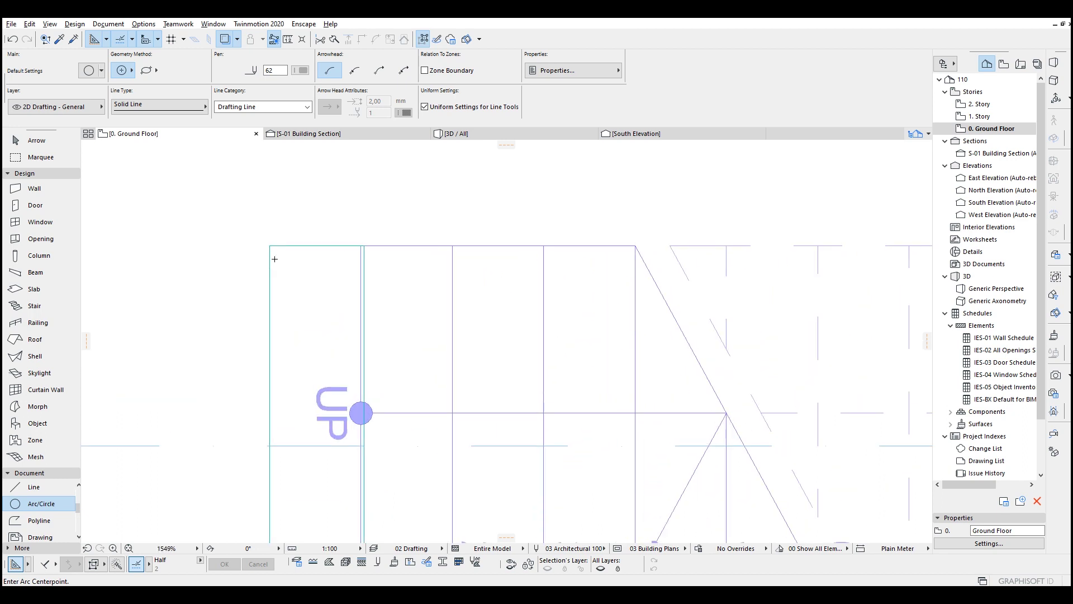
{"action": "scroll", "coordinate": [271, 257], "scroll_direction": "up", "scroll_amount": 3}
{"action": "left_click", "coordinate": [273, 246]}
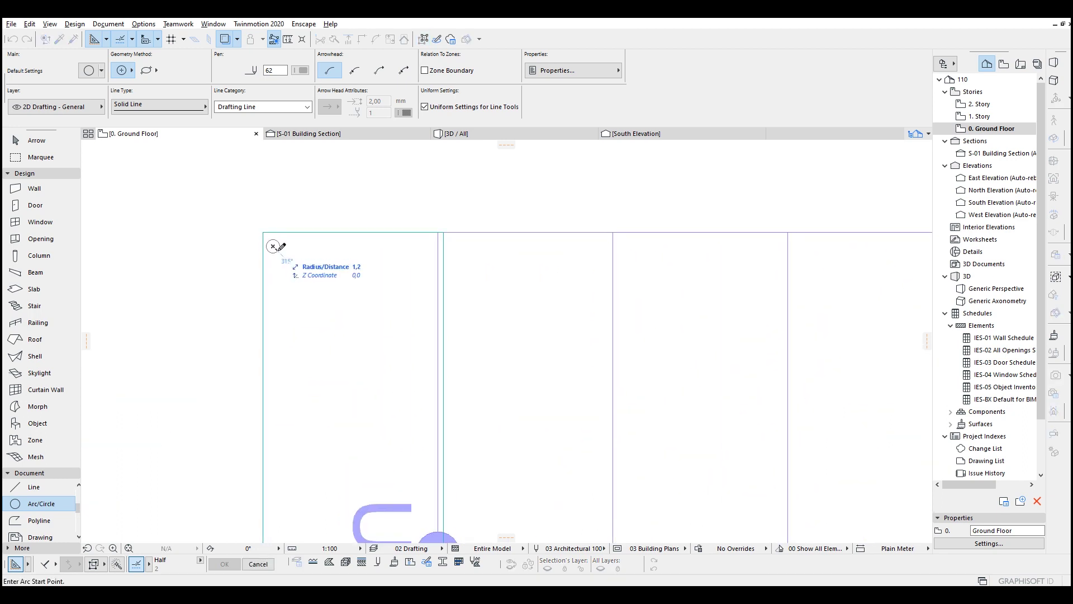
{"action": "key", "text": "Return"}
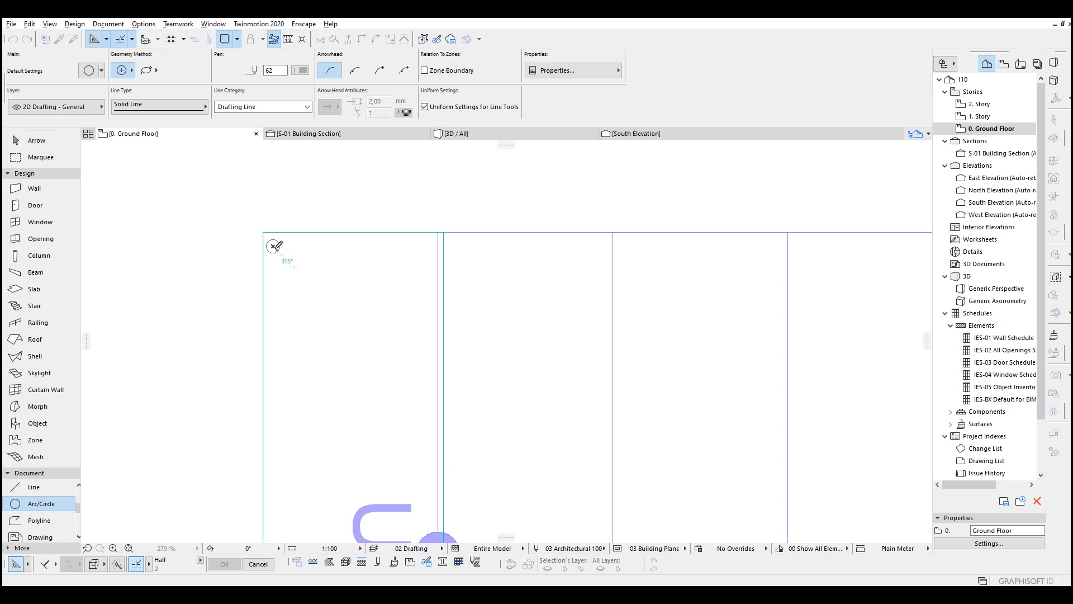
{"action": "key", "text": "Return"}
{"action": "key", "text": "Escape"}
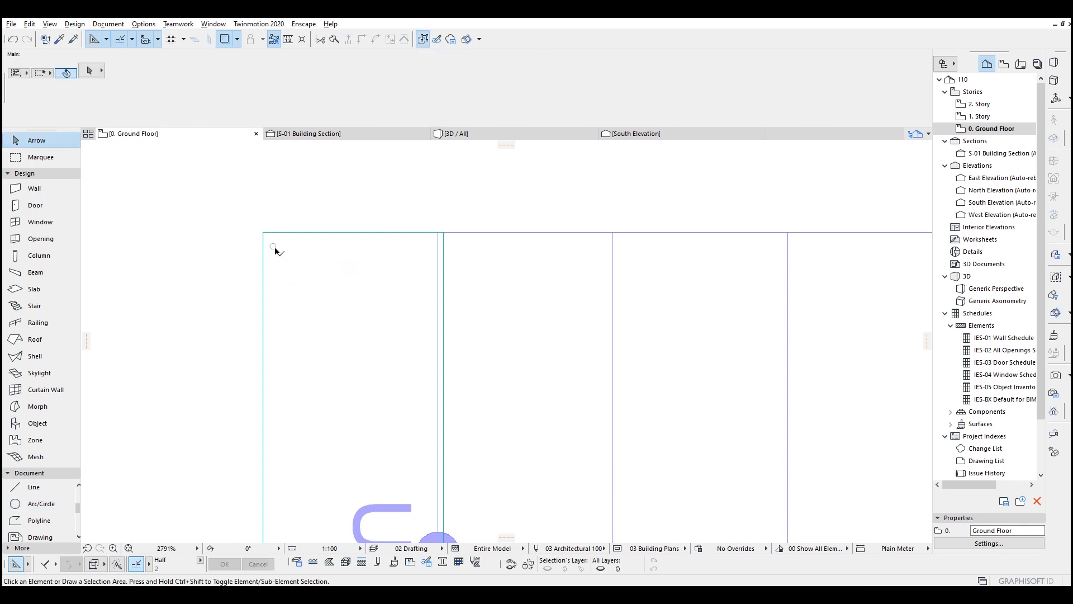
{"action": "left_click", "coordinate": [273, 247]}
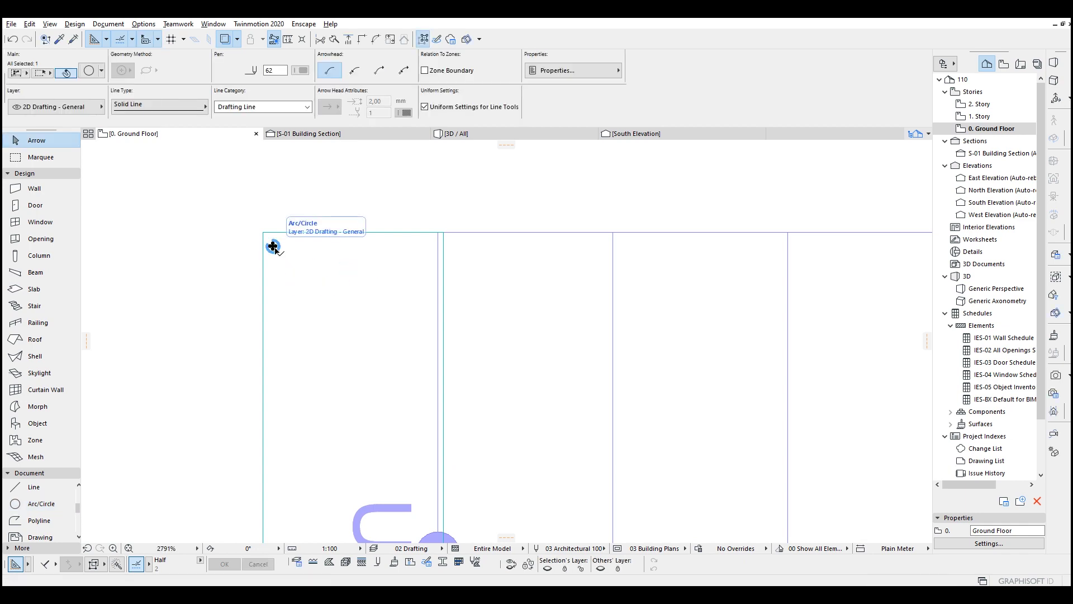
{"action": "key", "text": "Escape"}
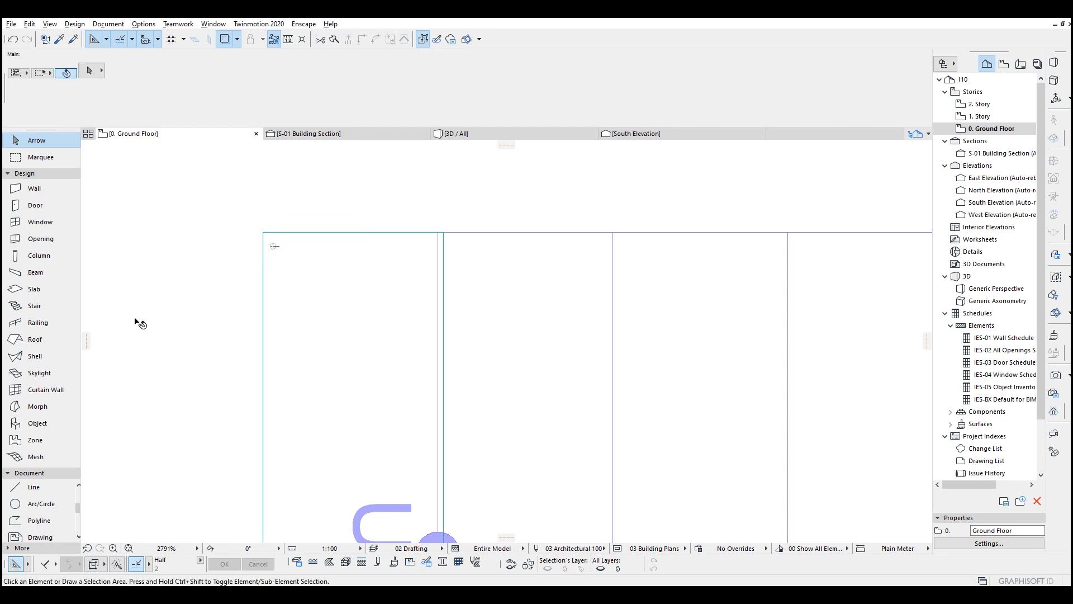
{"action": "left_click", "coordinate": [37, 406]}
{"action": "scroll", "coordinate": [275, 263], "scroll_direction": "up", "scroll_amount": 3}
Create a circular morph from the small circle and select it
{"action": "scroll", "coordinate": [276, 268], "scroll_direction": "up", "scroll_amount": 2}
{"action": "left_click", "coordinate": [276, 267]}
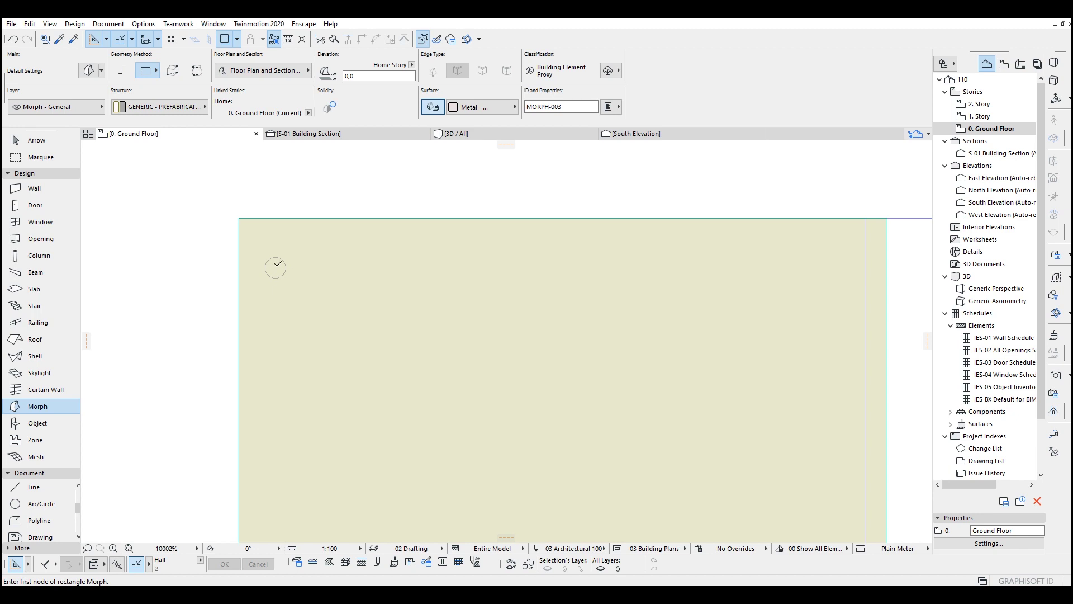
{"action": "key", "text": "ctrl+z"}
{"action": "key", "text": "Escape"}
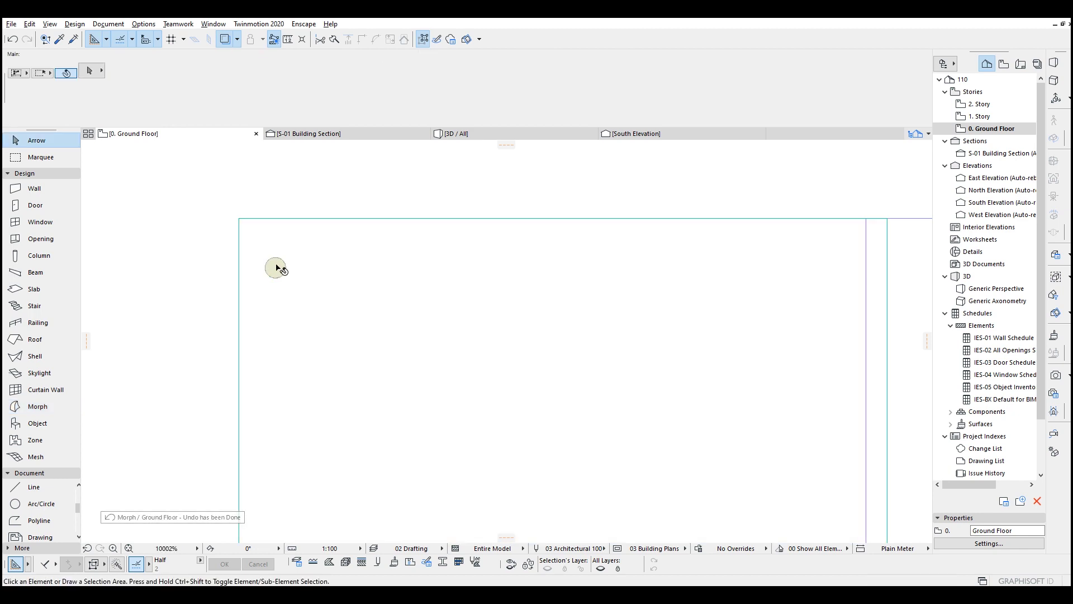
{"action": "left_click", "coordinate": [278, 268]}
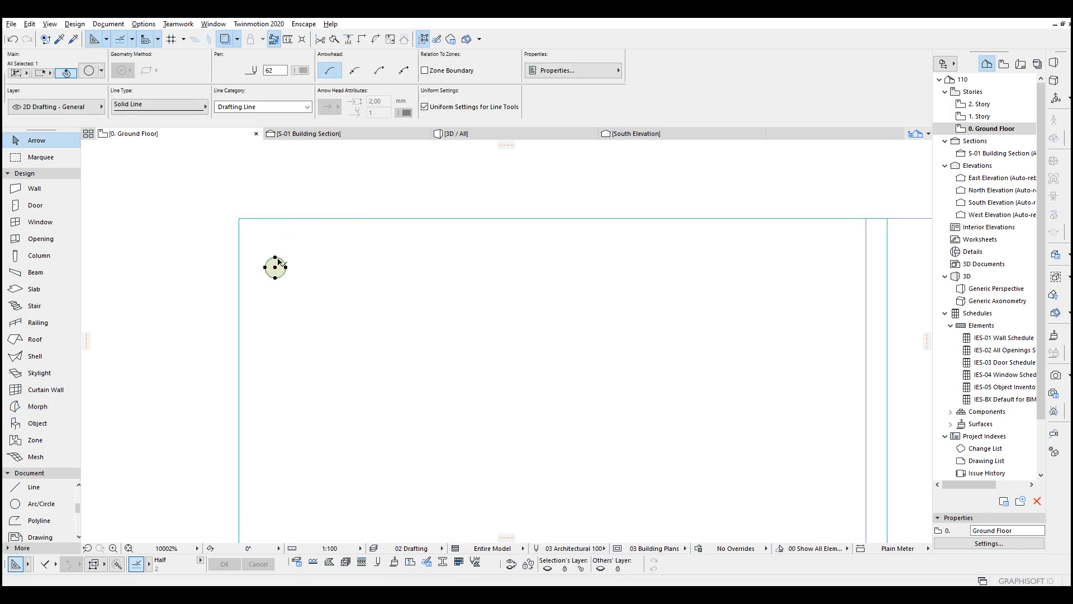
{"action": "scroll", "coordinate": [280, 267], "scroll_direction": "up", "scroll_amount": 3}
{"action": "left_click", "coordinate": [276, 268]}
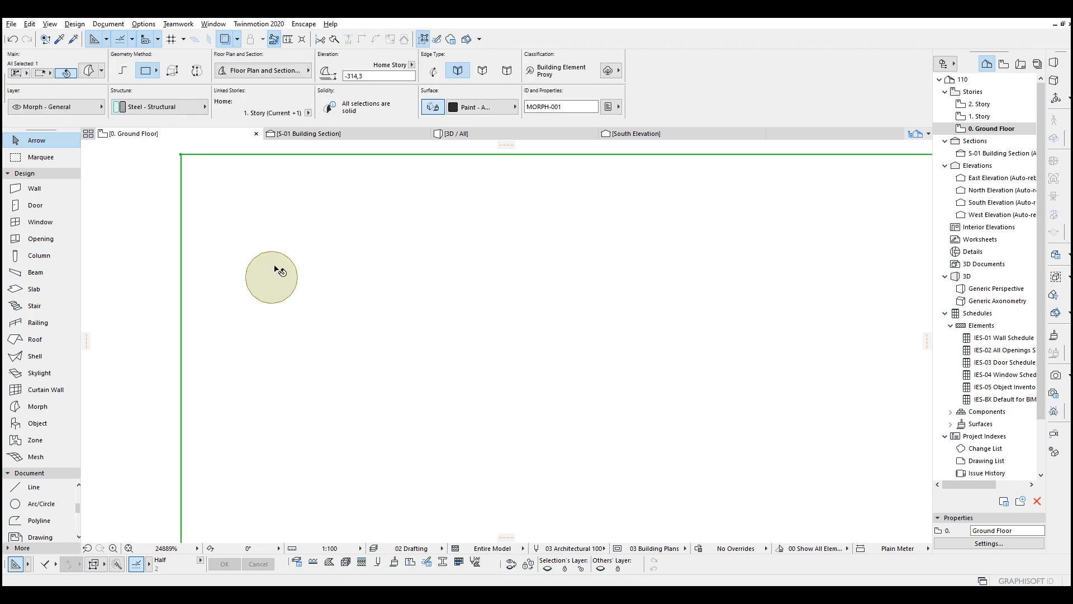
{"action": "left_click", "coordinate": [278, 264]}
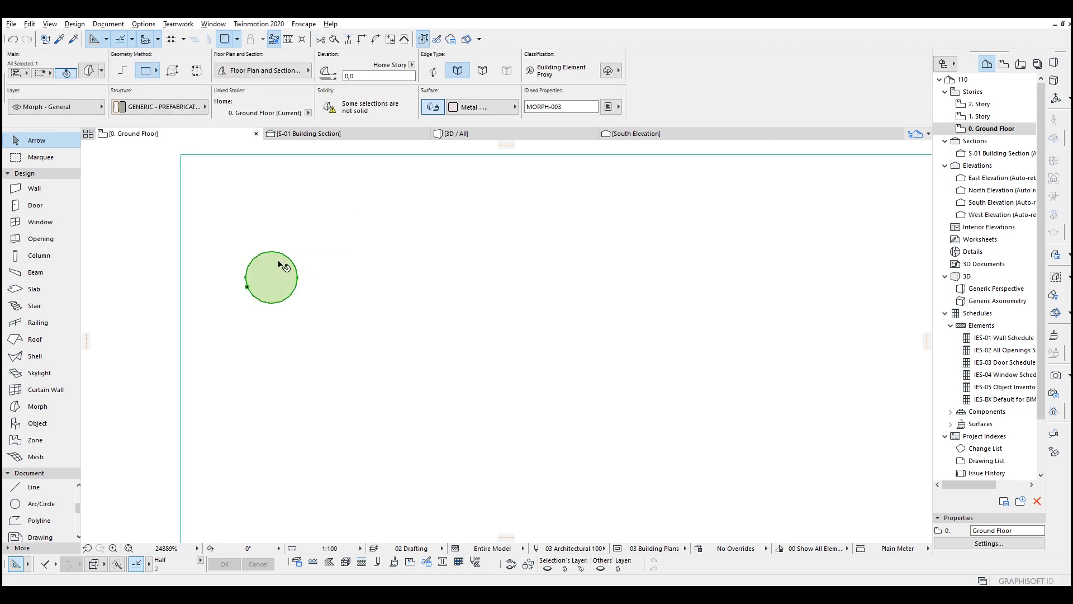
Extrude the circular morph to a length of 33
{"action": "scroll", "coordinate": [278, 264], "scroll_direction": "up", "scroll_amount": 3}
{"action": "left_click", "coordinate": [283, 251]}
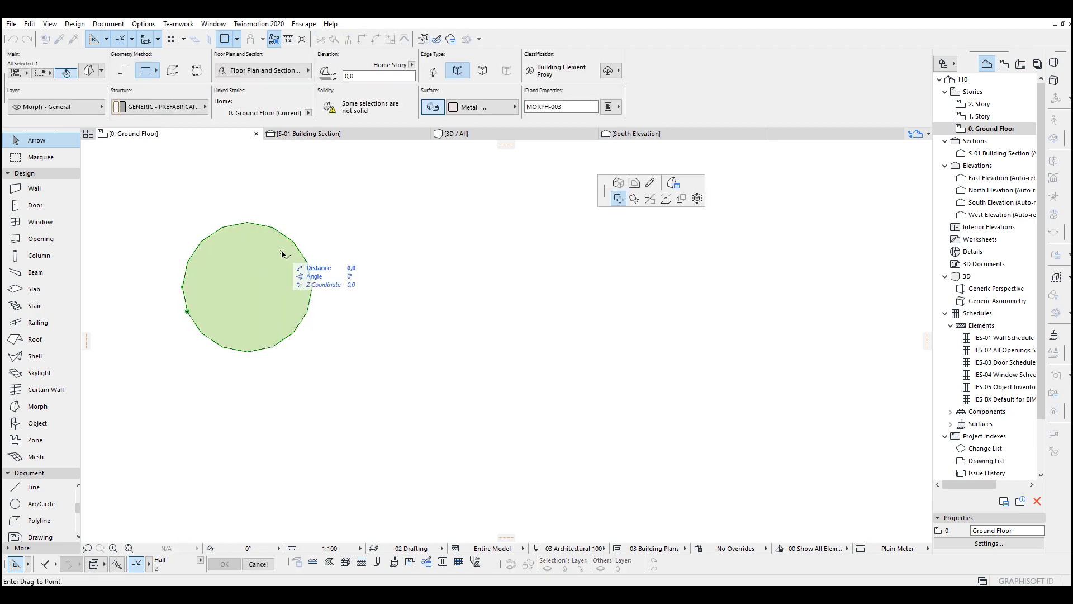
{"action": "left_click", "coordinate": [618, 183]}
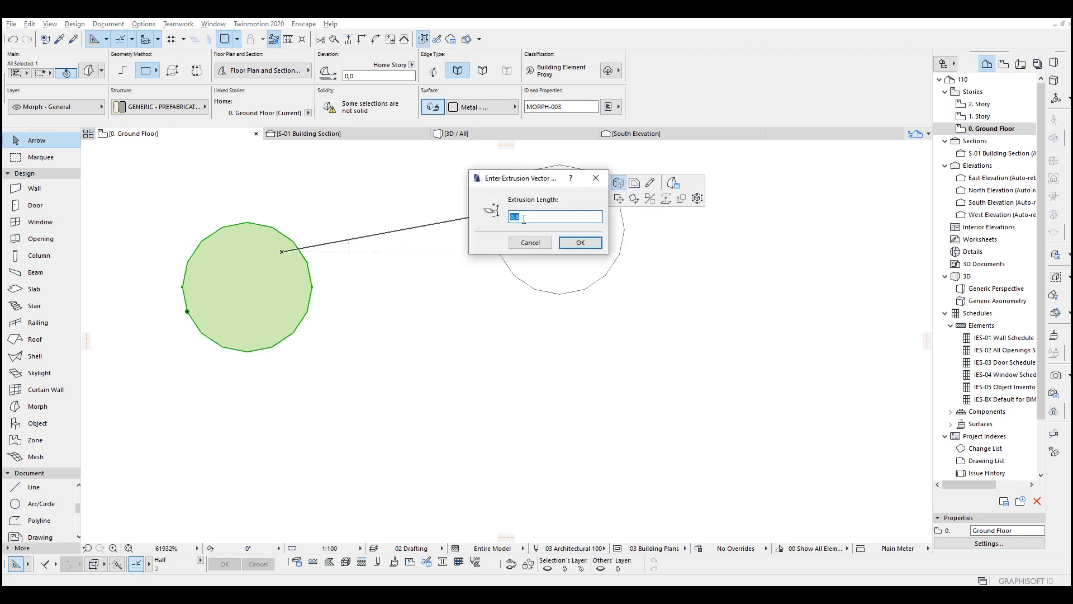
{"action": "key", "text": "Return"}
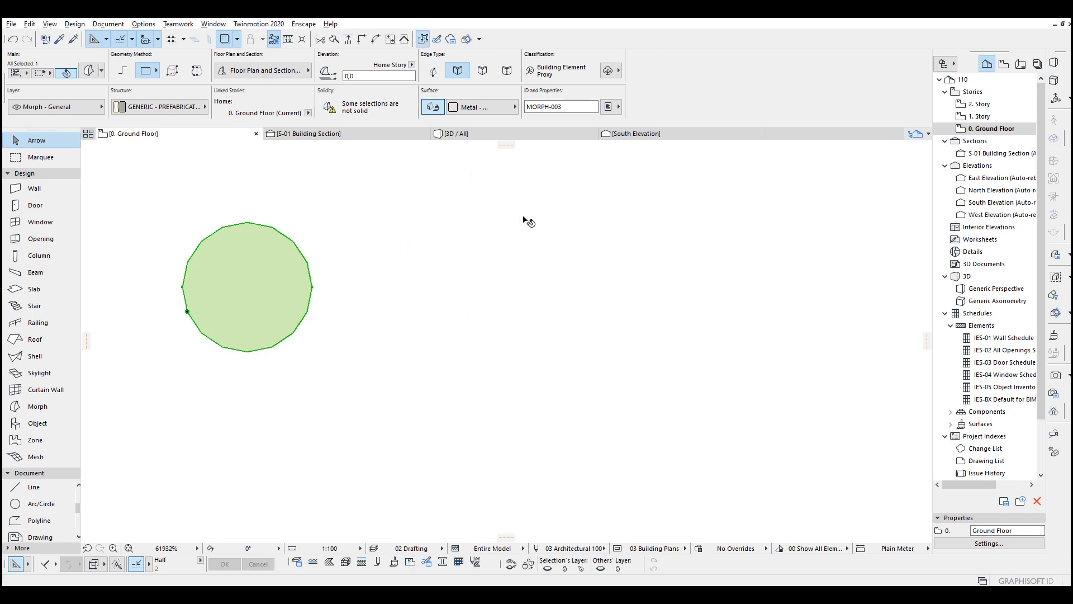
{"action": "scroll", "coordinate": [525, 222], "scroll_direction": "down", "scroll_amount": 5}
{"action": "scroll", "coordinate": [580, 247], "scroll_direction": "down", "scroll_amount": 3}
{"action": "middle_click_drag", "start_coordinate": [604, 256], "coordinate": [335, 287]}
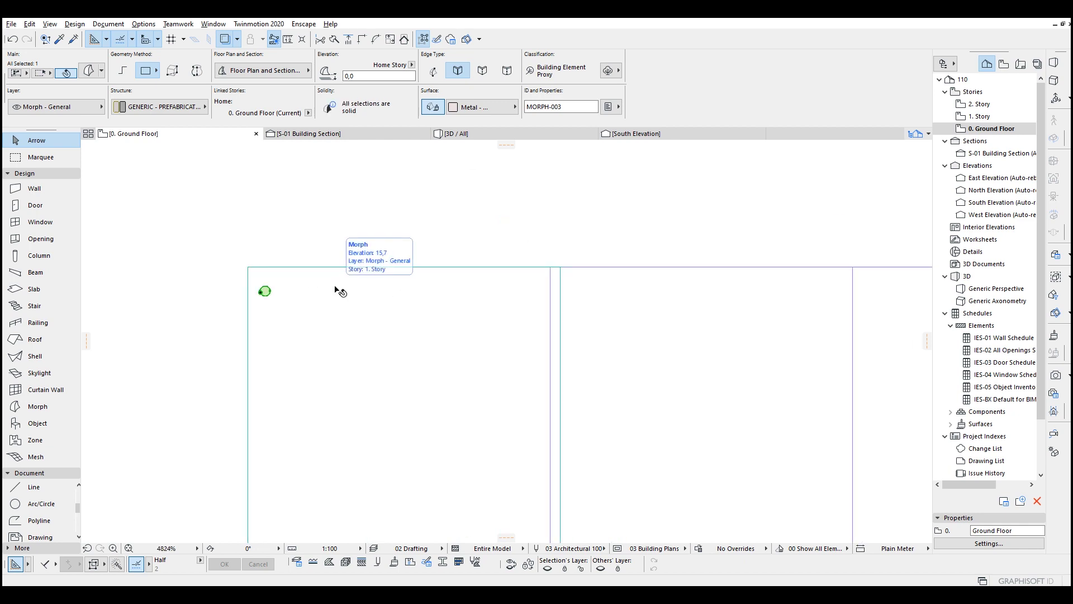
Set Multiply to Spread with 10,0 spacing and 0,0 vertical displacement, then start placing rod copies along the stair
{"action": "key", "text": "ctrl+u"}
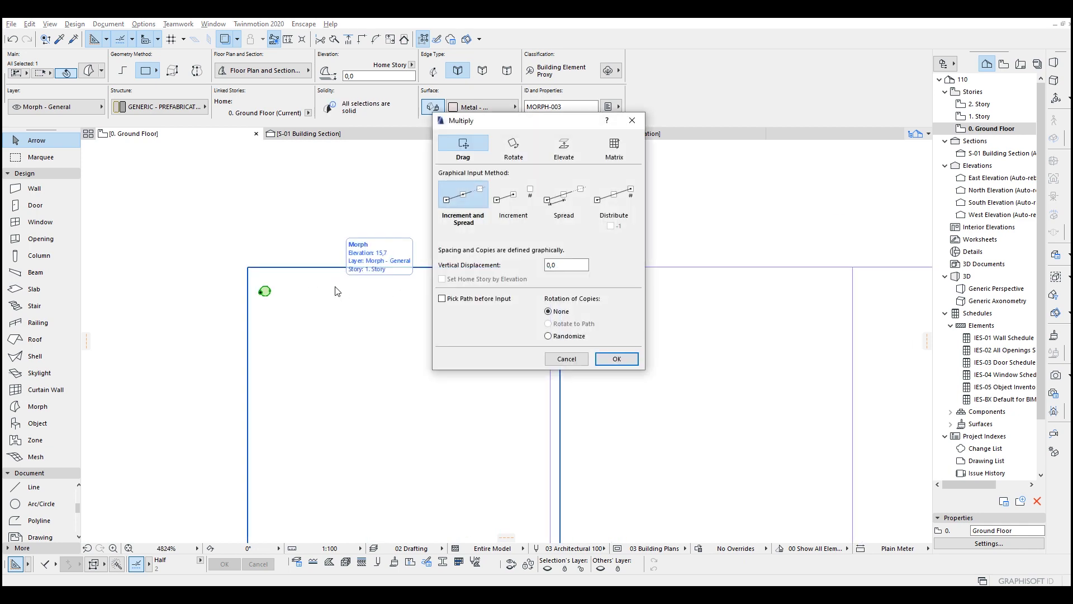
{"action": "type", "text": "0"}
{"action": "key", "text": "Return"}
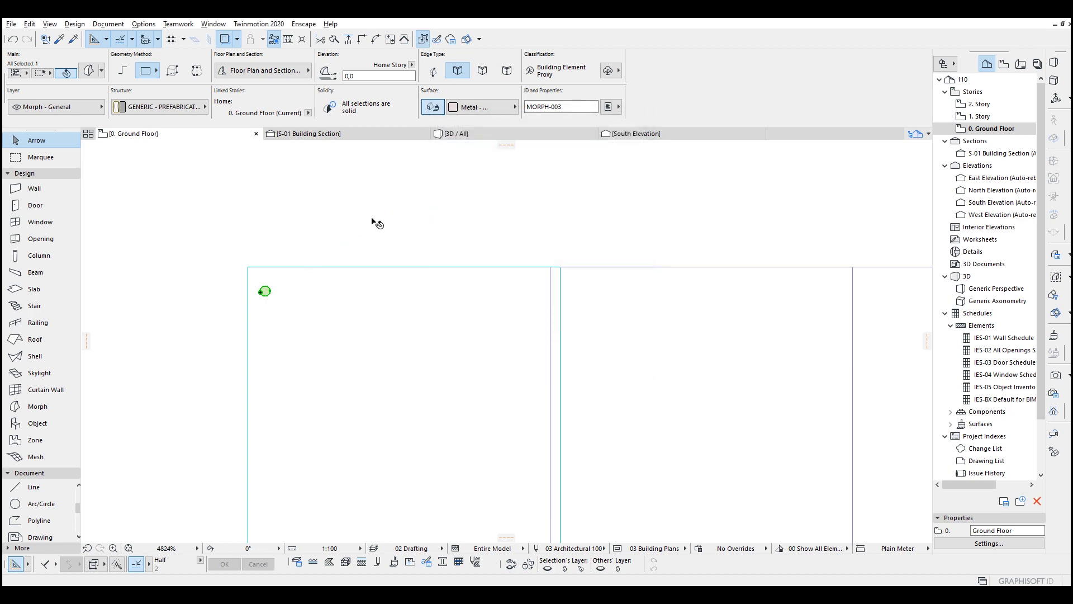
{"action": "key", "text": "ctrl+u"}
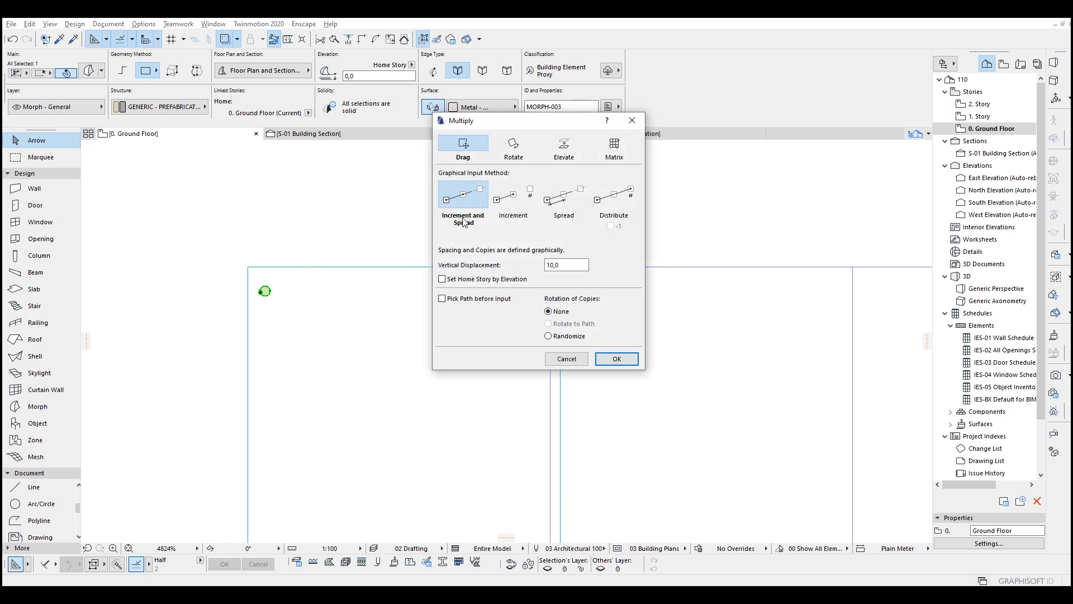
{"action": "left_click", "coordinate": [499, 204]}
{"action": "type", "text": "10"}
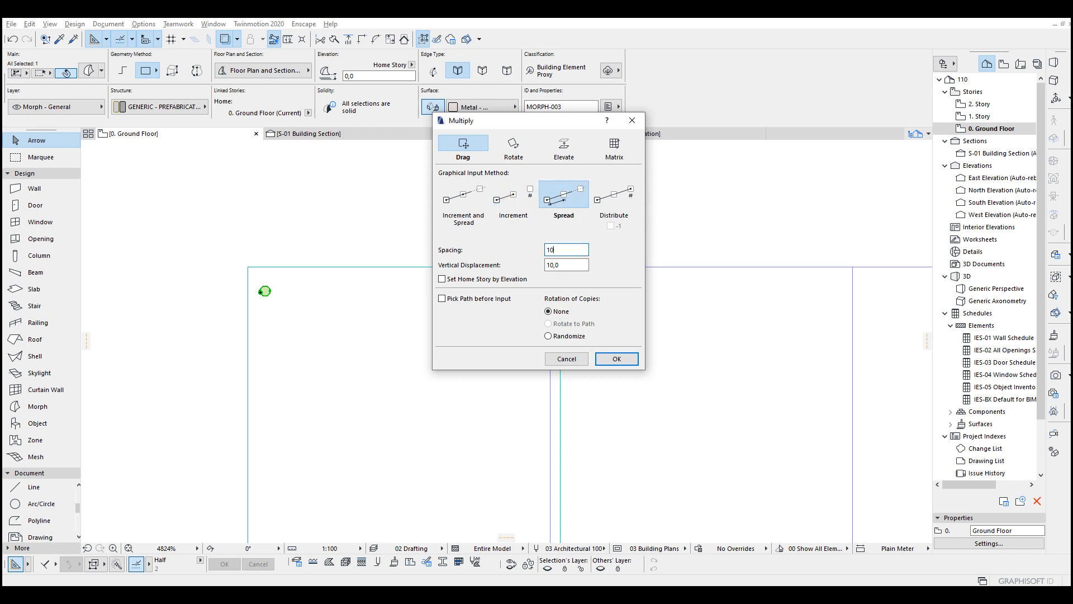
{"action": "left_click", "coordinate": [555, 265]}
{"action": "left_click", "coordinate": [617, 360]}
{"action": "left_click", "coordinate": [268, 252]}
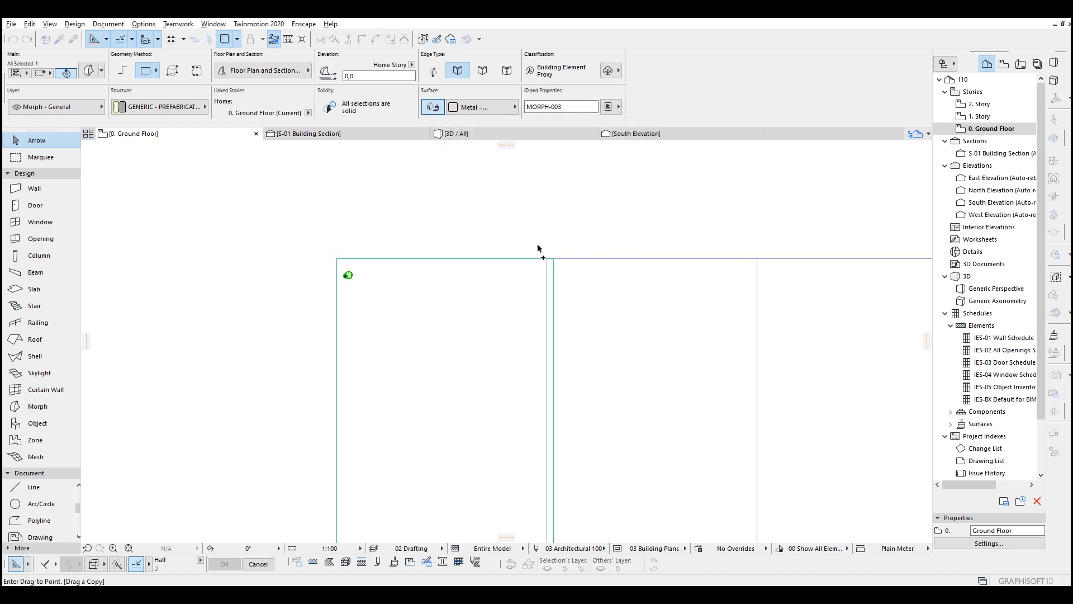
{"action": "middle_click_drag", "start_coordinate": [588, 286], "coordinate": [417, 288]}
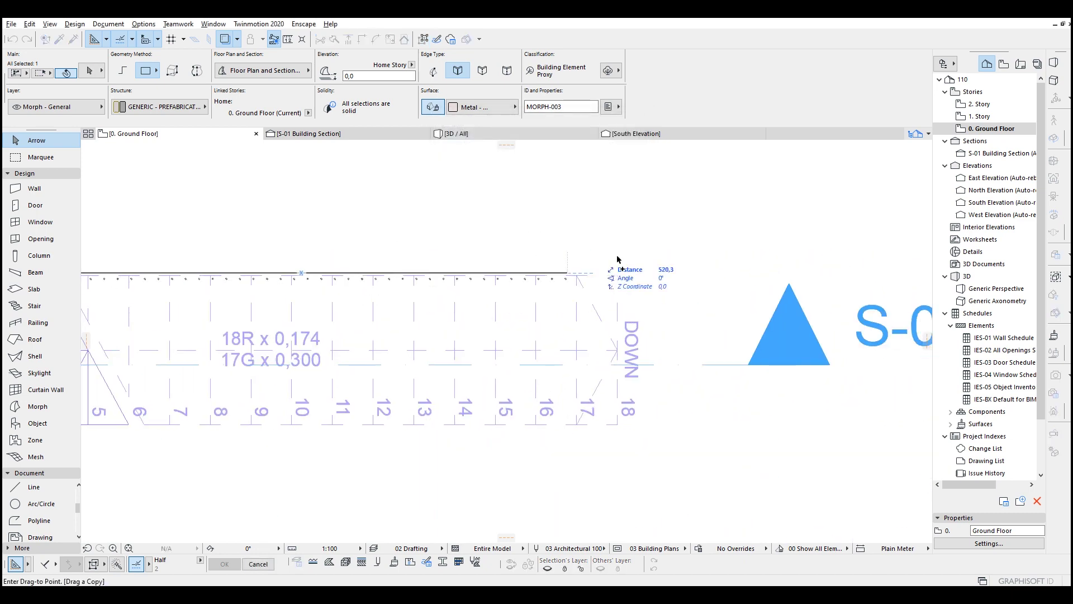
Cancel the pending copy and mirror a copy of the rod row onto the stair's opposite side
{"action": "key", "text": "Escape"}
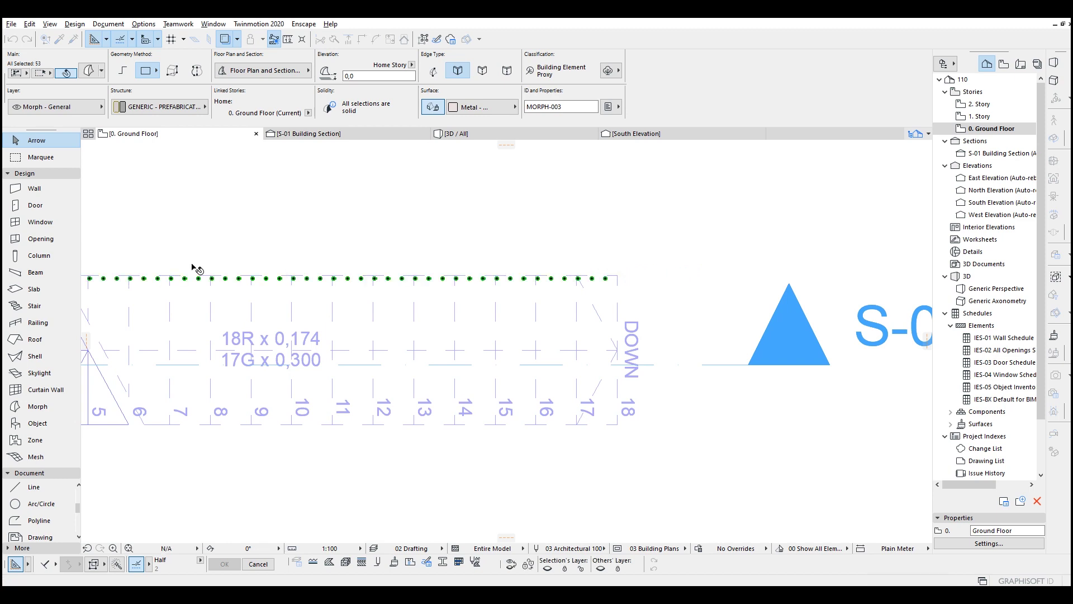
{"action": "middle_click_drag", "start_coordinate": [197, 269], "coordinate": [570, 263]}
{"action": "scroll", "coordinate": [274, 274], "scroll_direction": "up", "scroll_amount": 3}
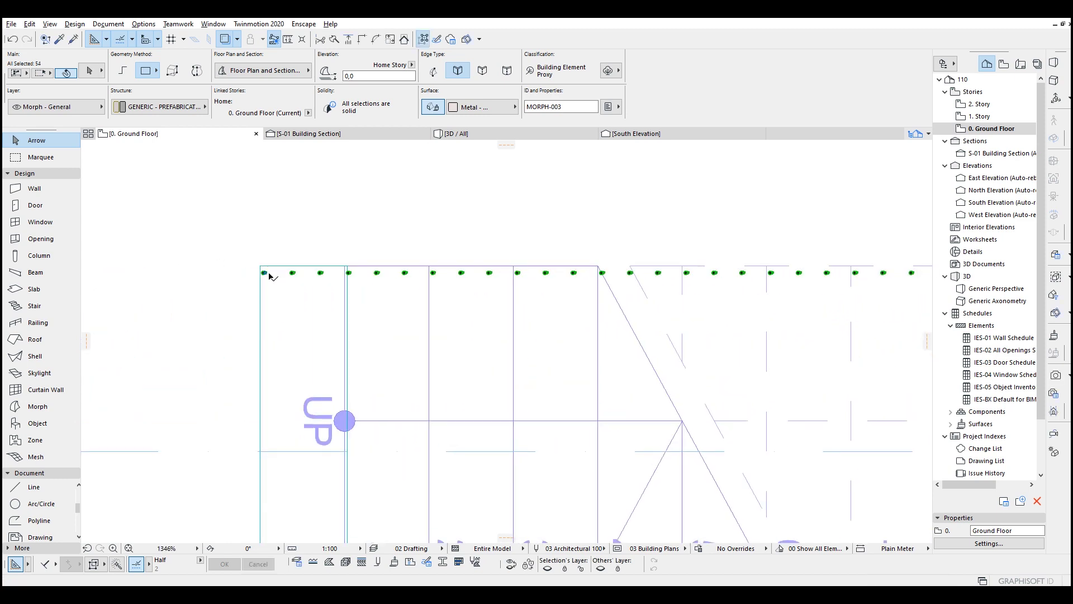
{"action": "middle_click_drag", "start_coordinate": [269, 276], "coordinate": [271, 232]}
{"action": "middle_click_drag", "start_coordinate": [274, 277], "coordinate": [259, 234]}
{"action": "scroll", "coordinate": [259, 234], "scroll_direction": "down", "scroll_amount": 2}
{"action": "key", "text": "ctrl+alt+m"}
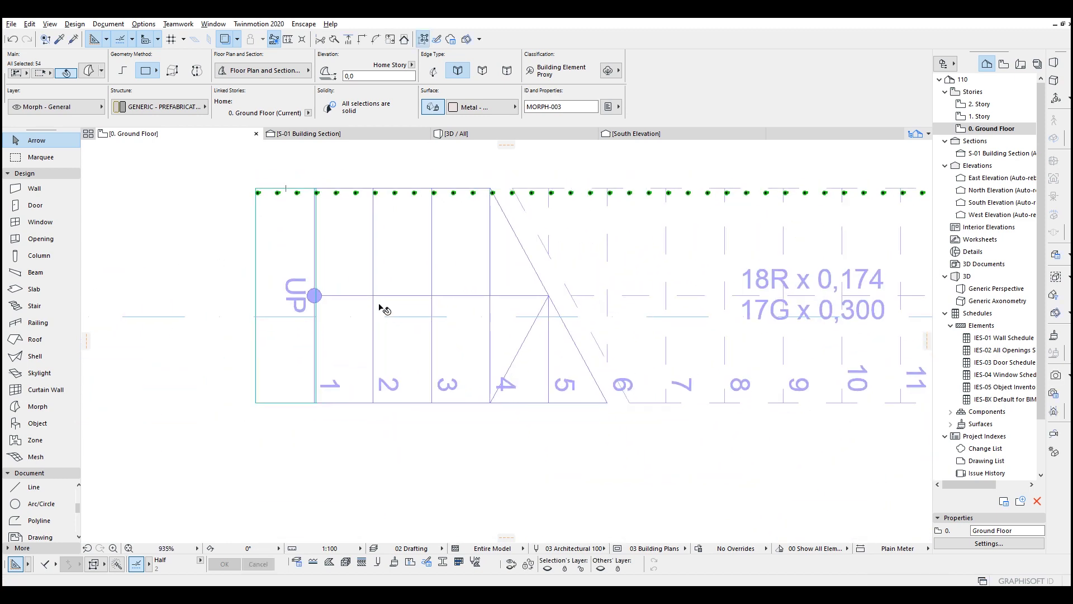
{"action": "left_click", "coordinate": [421, 297]}
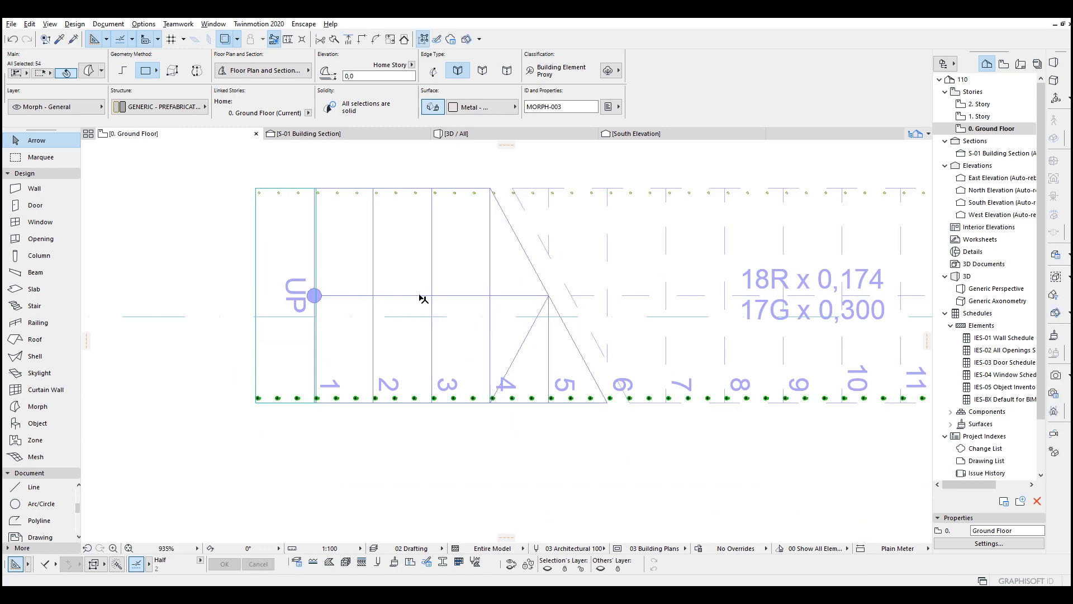
{"action": "scroll", "coordinate": [442, 288], "scroll_direction": "down", "scroll_amount": 2}
{"action": "key", "text": "Escape"}
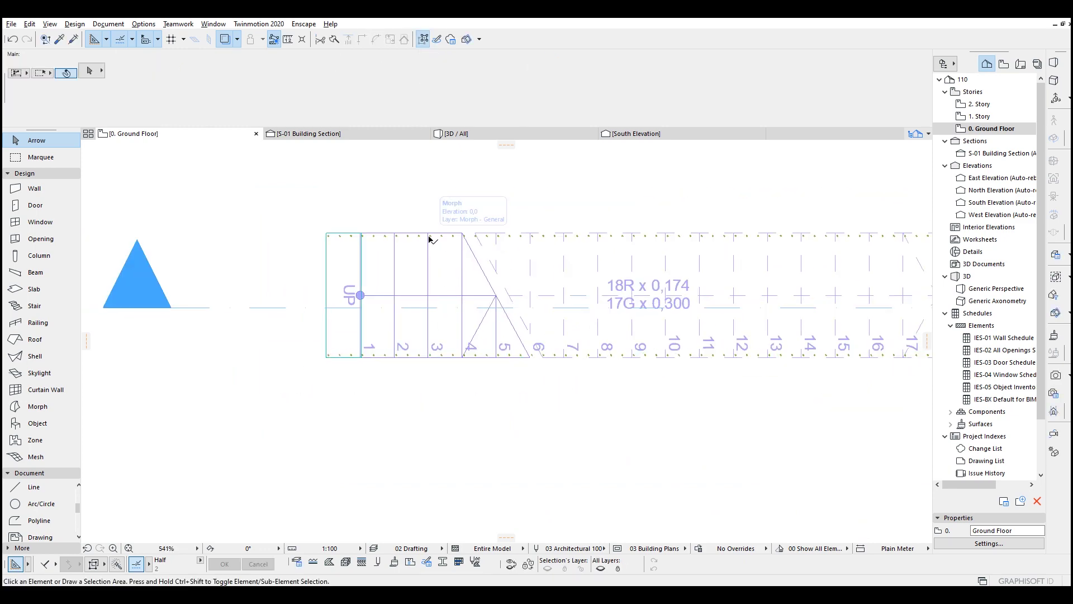
View both rod rows in 3D from a lower angle
{"action": "key", "text": "F3"}
{"action": "mouse_move", "coordinate": [431, 234]}
{"action": "middle_mouse_down", "text": "shift"}
{"action": "mouse_move", "coordinate": [713, 230]}
{"action": "mouse_move", "coordinate": [246, 311]}
{"action": "mouse_move", "coordinate": [507, 302]}
{"action": "mouse_move", "coordinate": [337, 290]}
{"action": "middle_mouse_up", "text": "shift"}
{"action": "scroll", "coordinate": [456, 245], "scroll_direction": "up", "scroll_amount": 3}
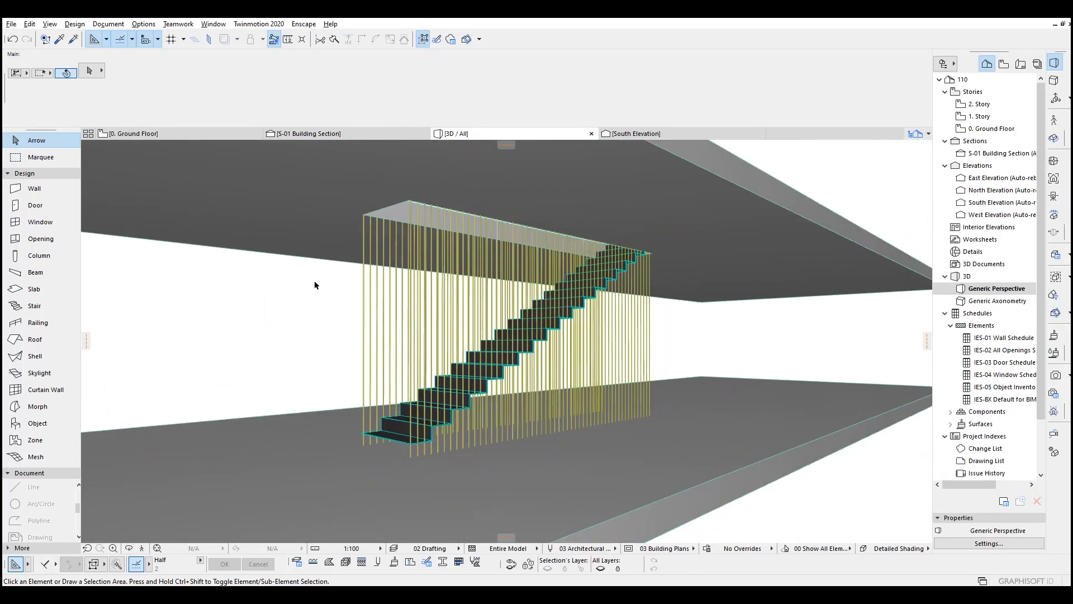
Select all 109 rods and open Solid Element Operations
{"action": "left_click", "coordinate": [415, 288]}
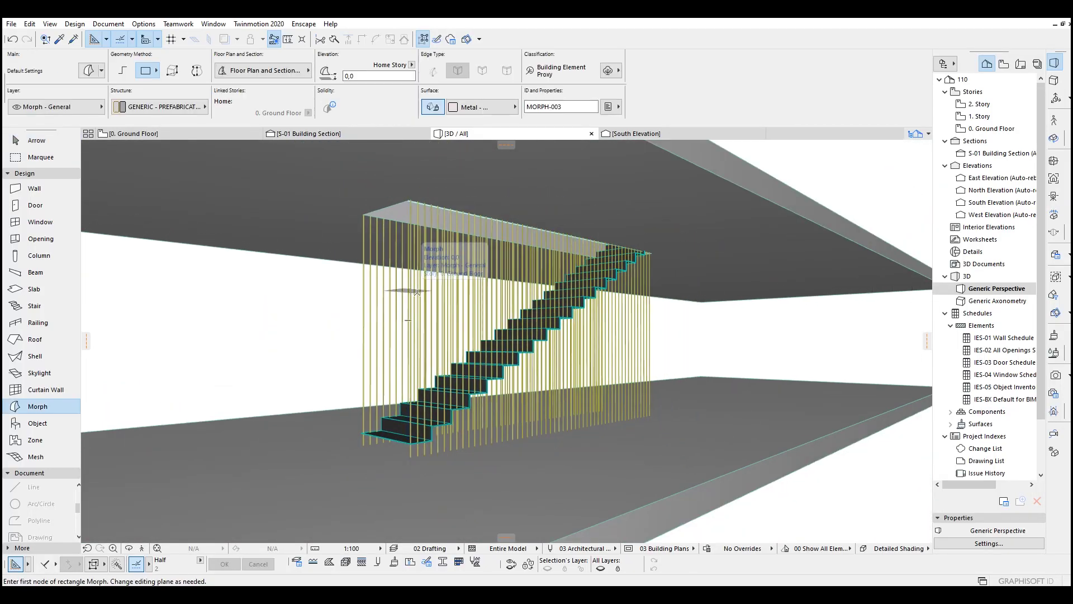
{"action": "key", "text": "ctrl+a"}
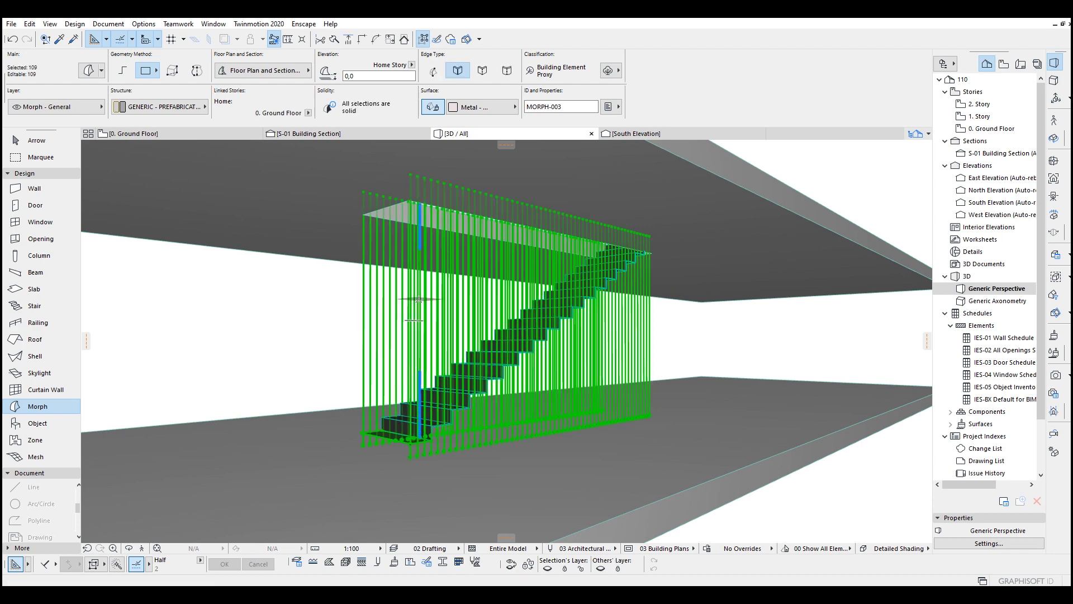
{"action": "right_click", "coordinate": [419, 299]}
{"action": "mouse_move", "coordinate": [470, 170]}
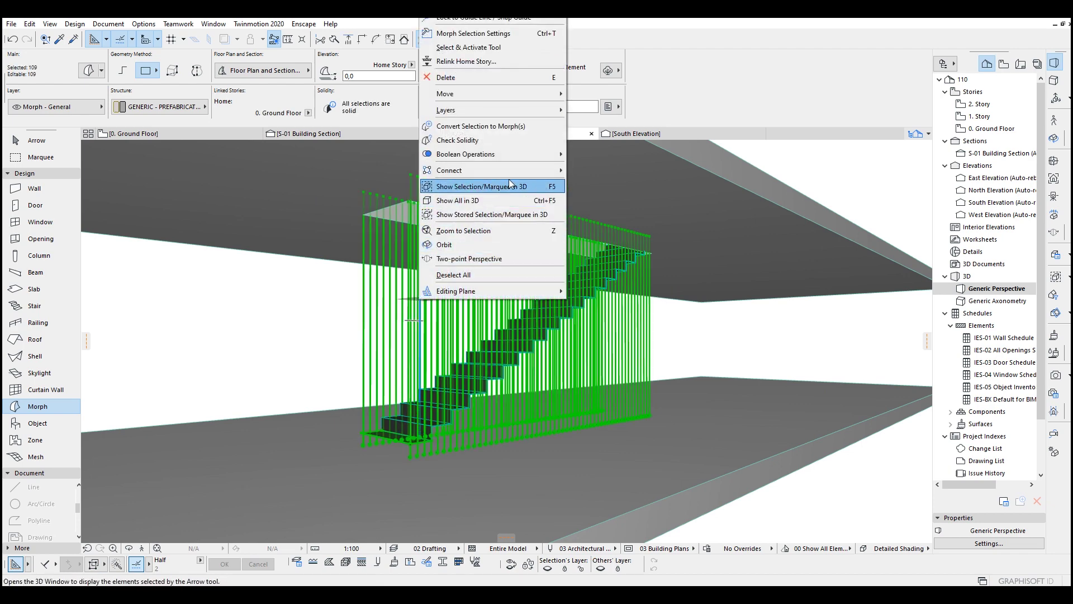
{"action": "left_click", "coordinate": [621, 200]}
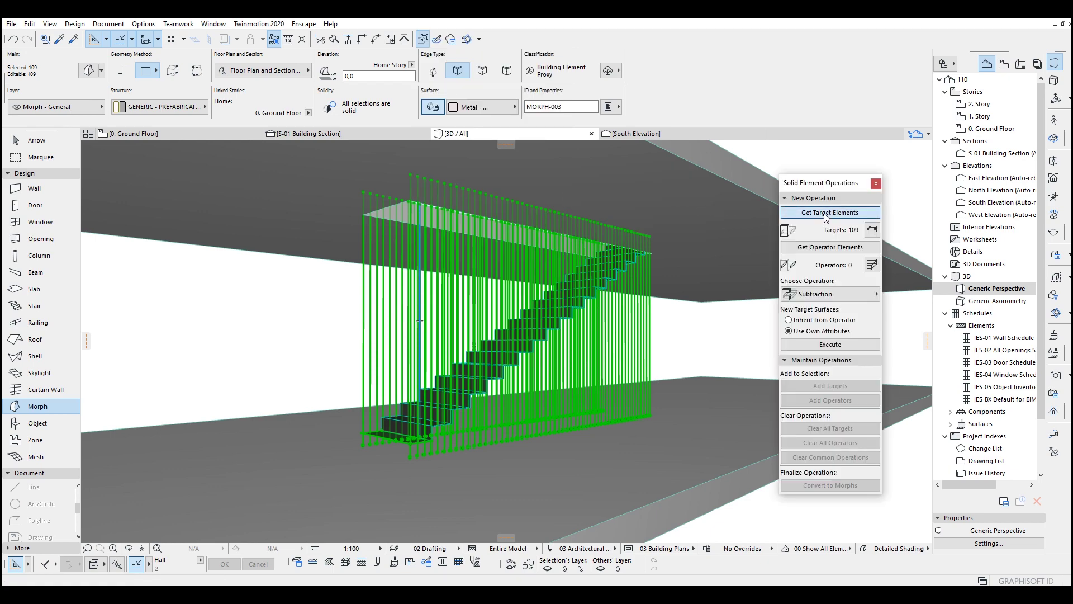
Subtract the stair from the rods using subtraction with downward extrusion
{"action": "middle_click_drag", "start_coordinate": [432, 335], "coordinate": [515, 452], "text": "shift"}
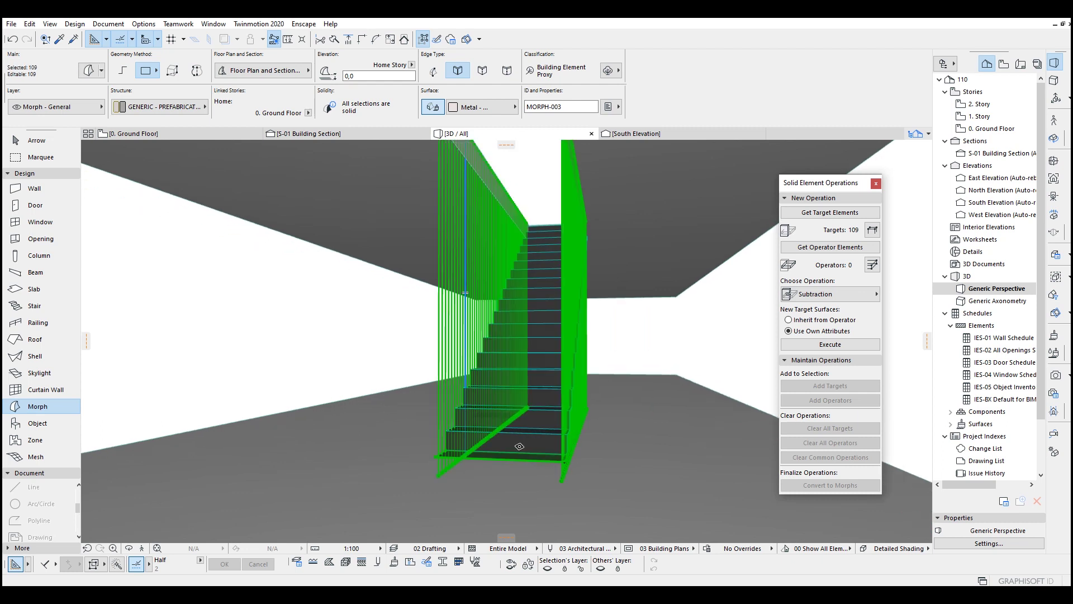
{"action": "left_click", "coordinate": [519, 441]}
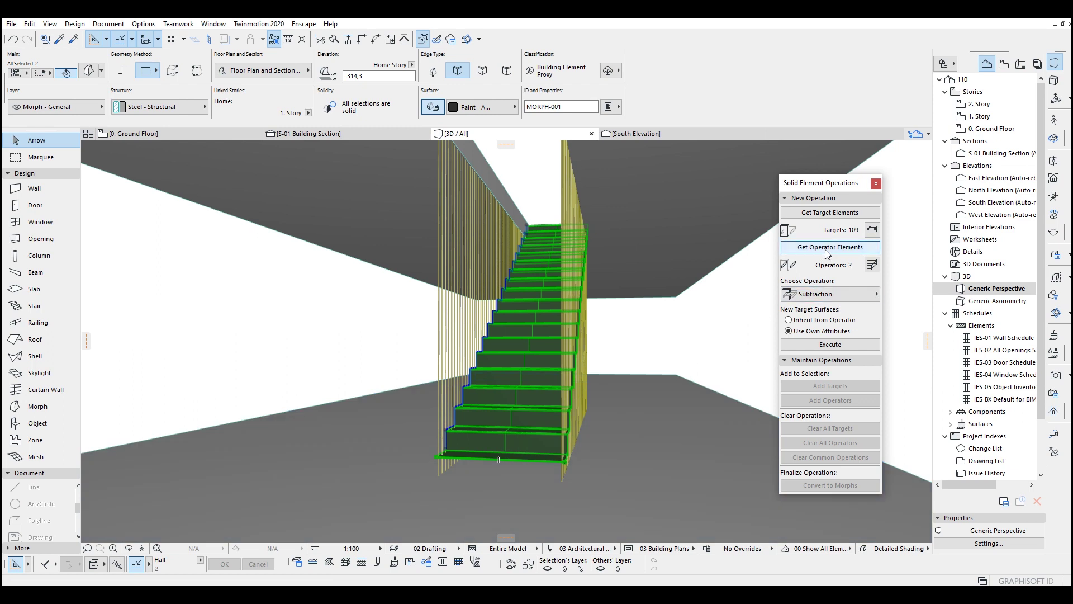
{"action": "left_click", "coordinate": [830, 295]}
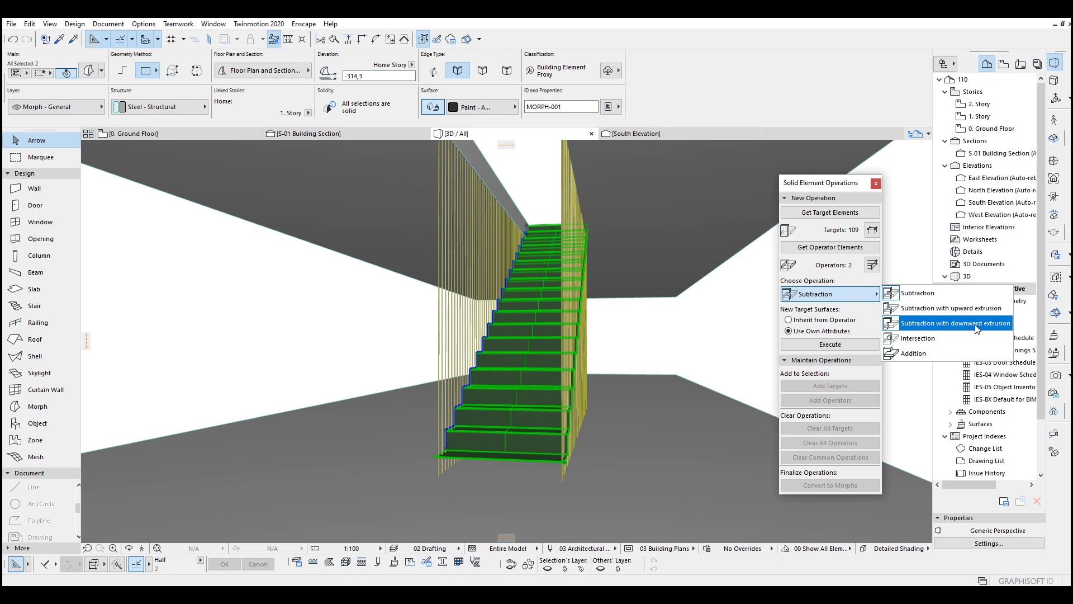
{"action": "left_click", "coordinate": [977, 326]}
{"action": "left_click", "coordinate": [835, 349]}
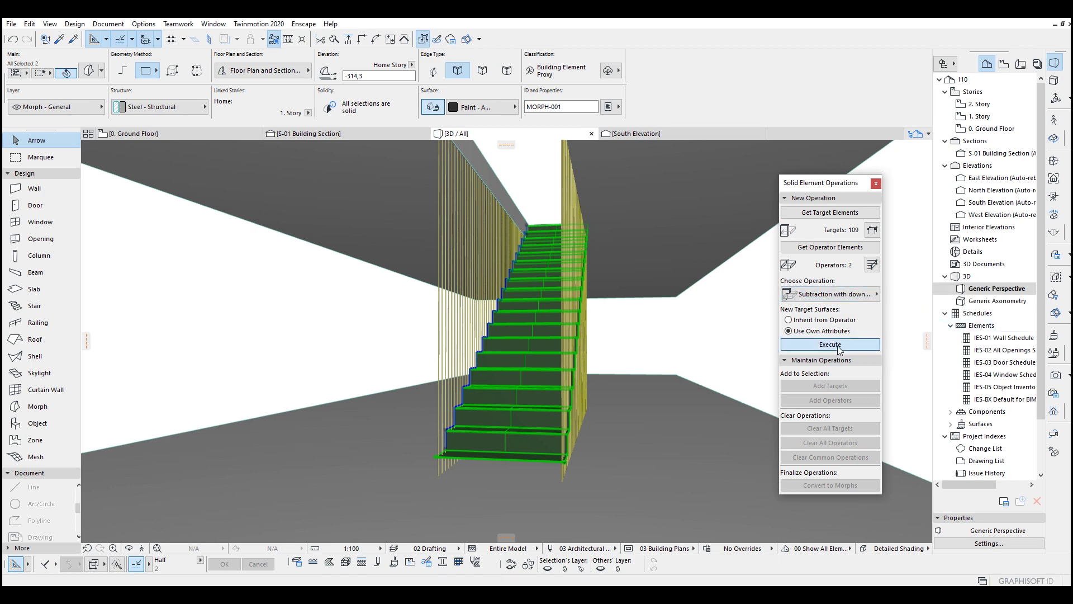
{"action": "left_click", "coordinate": [660, 324]}
Orbit around the hung stair, including its underside, and briefly fly through the model
{"action": "mouse_move", "coordinate": [692, 315]}
{"action": "middle_mouse_down", "text": "shift"}
{"action": "mouse_move", "coordinate": [556, 347]}
{"action": "mouse_move", "coordinate": [398, 348]}
{"action": "mouse_move", "coordinate": [332, 365]}
{"action": "middle_mouse_up", "text": "shift"}
{"action": "mouse_move", "coordinate": [641, 242]}
{"action": "middle_mouse_down", "text": "shift"}
{"action": "mouse_move", "coordinate": [502, 257]}
{"action": "mouse_move", "coordinate": [543, 224]}
{"action": "mouse_move", "coordinate": [328, 221]}
{"action": "middle_mouse_up", "text": "shift"}
{"action": "mouse_move", "coordinate": [693, 220]}
{"action": "middle_mouse_down", "text": "shift"}
{"action": "mouse_move", "coordinate": [421, 216]}
{"action": "mouse_move", "coordinate": [583, 218]}
{"action": "middle_mouse_up", "text": "shift"}
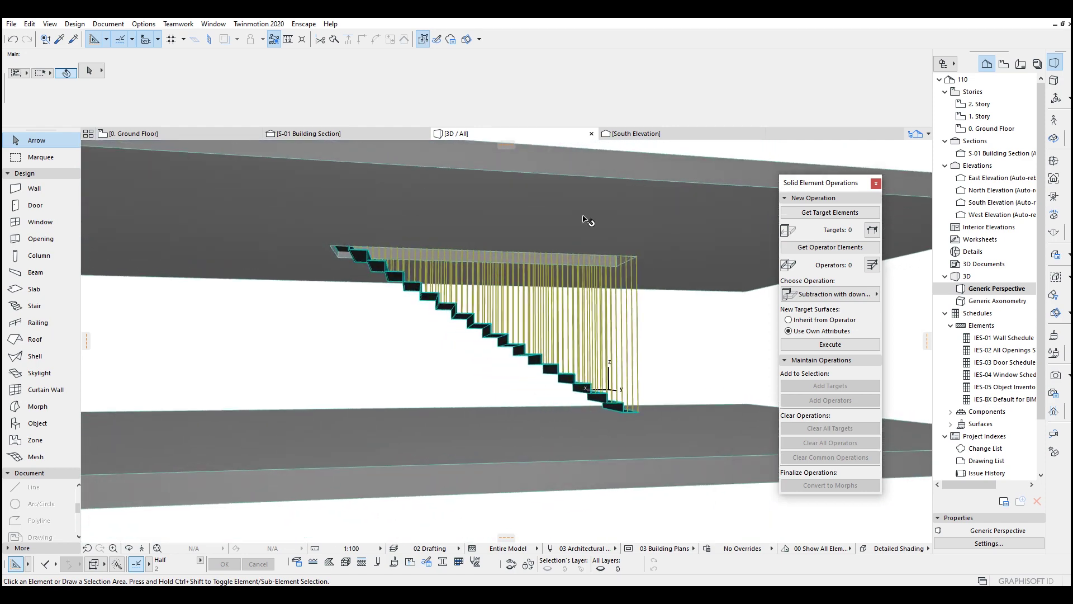
{"action": "middle_click_drag", "start_coordinate": [694, 227], "coordinate": [389, 216], "text": "shift"}
{"action": "scroll", "coordinate": [390, 217], "scroll_direction": "down", "scroll_amount": 3}
{"action": "key", "text": "shift+F3"}
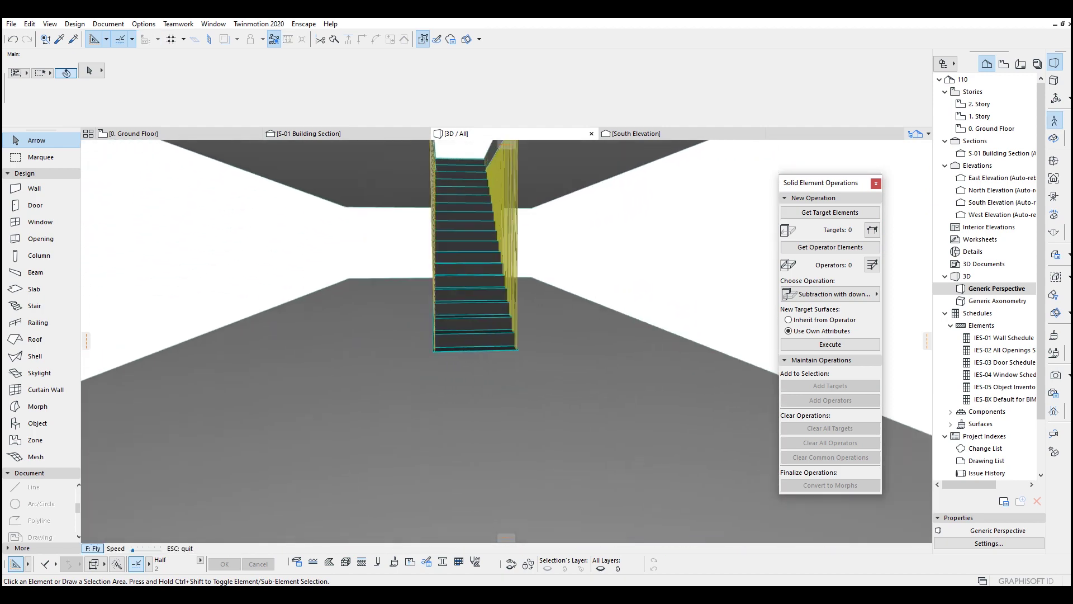
{"action": "key", "text": "Escape"}
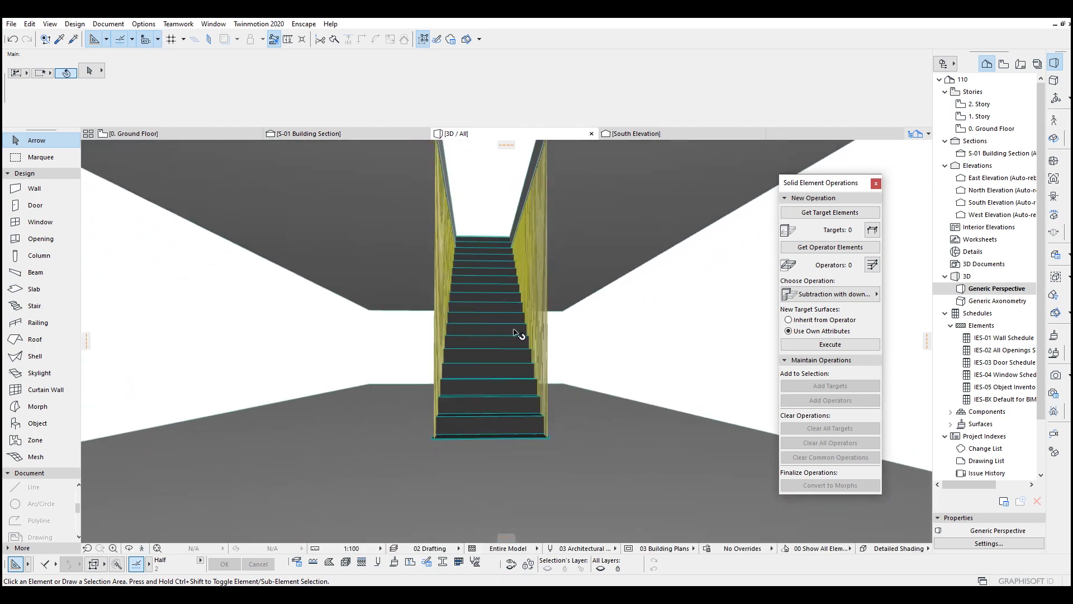
Apply the Simple Shading 3D style with shadows and fly in closer to the stair
{"action": "right_click", "coordinate": [518, 135]}
{"action": "mouse_move", "coordinate": [597, 216]}
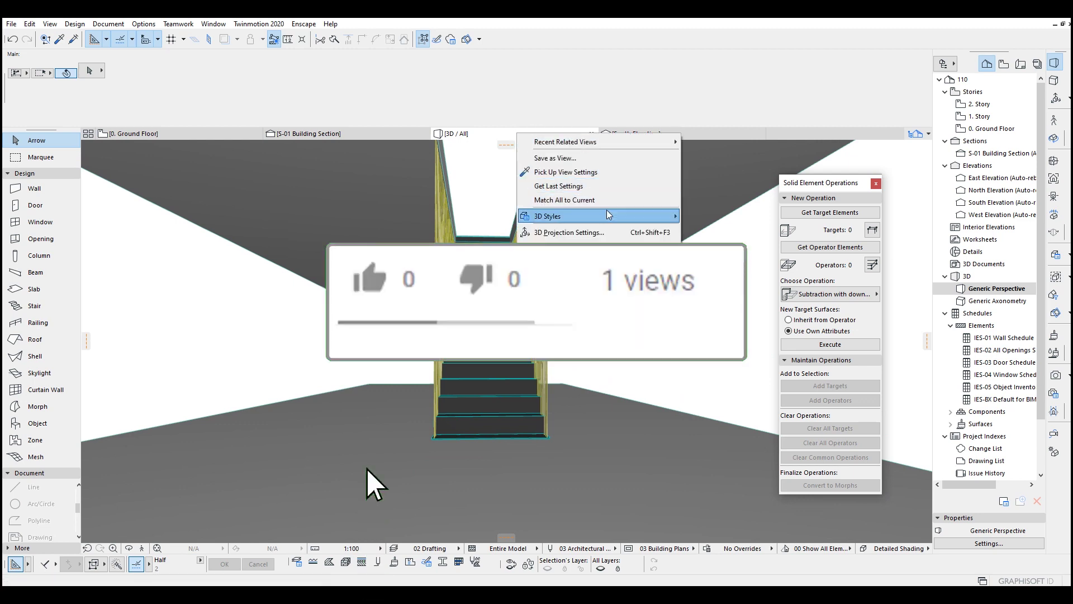
{"action": "left_click", "coordinate": [757, 304]}
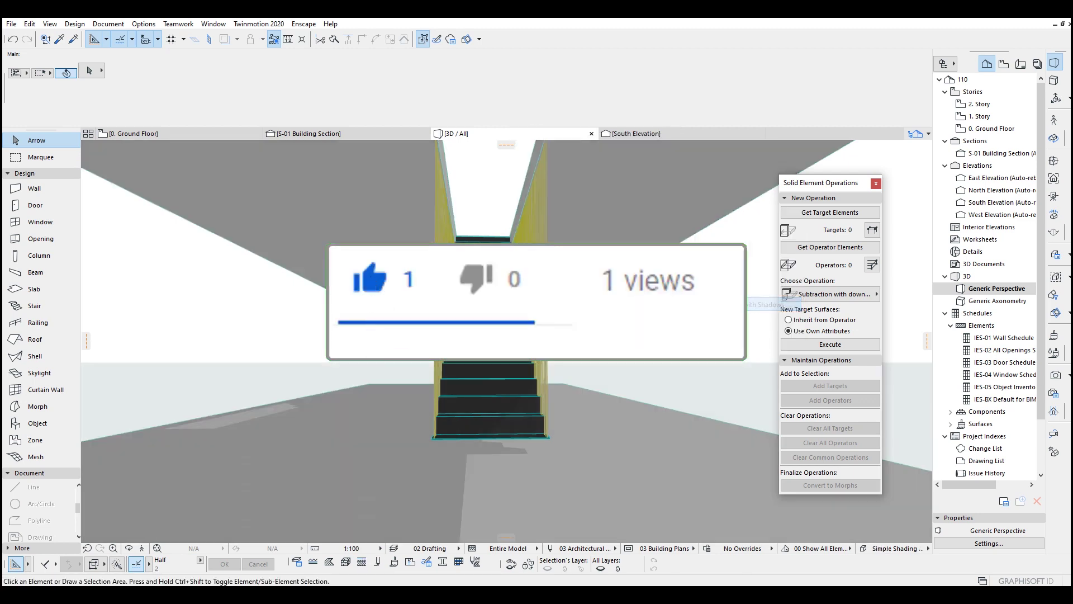
{"action": "key", "text": "shift+F3"}
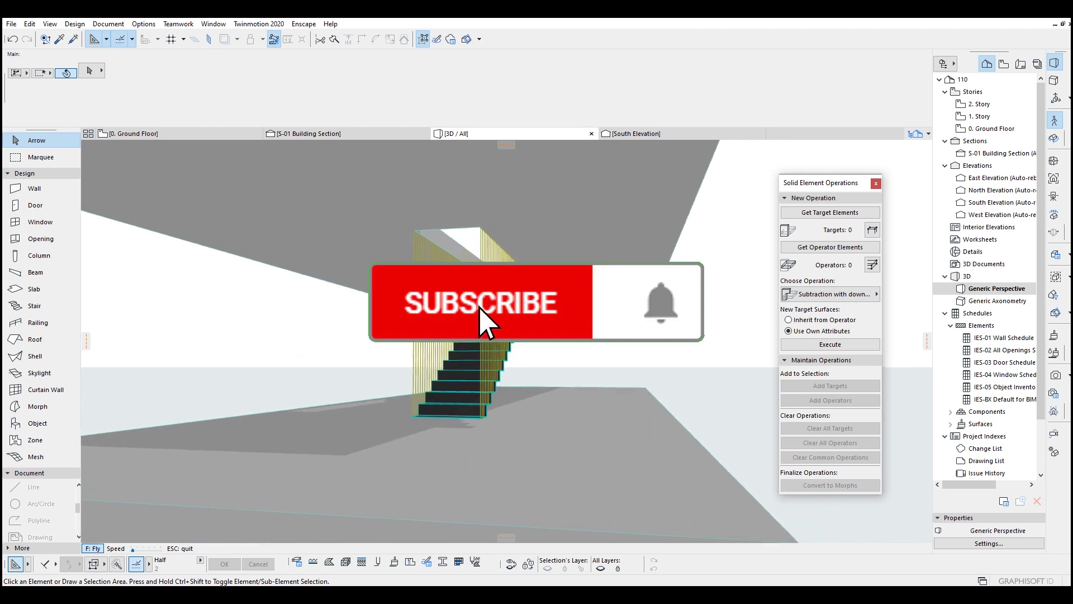
{"action": "key", "text": "Up"}
{"action": "key", "text": "Up"}
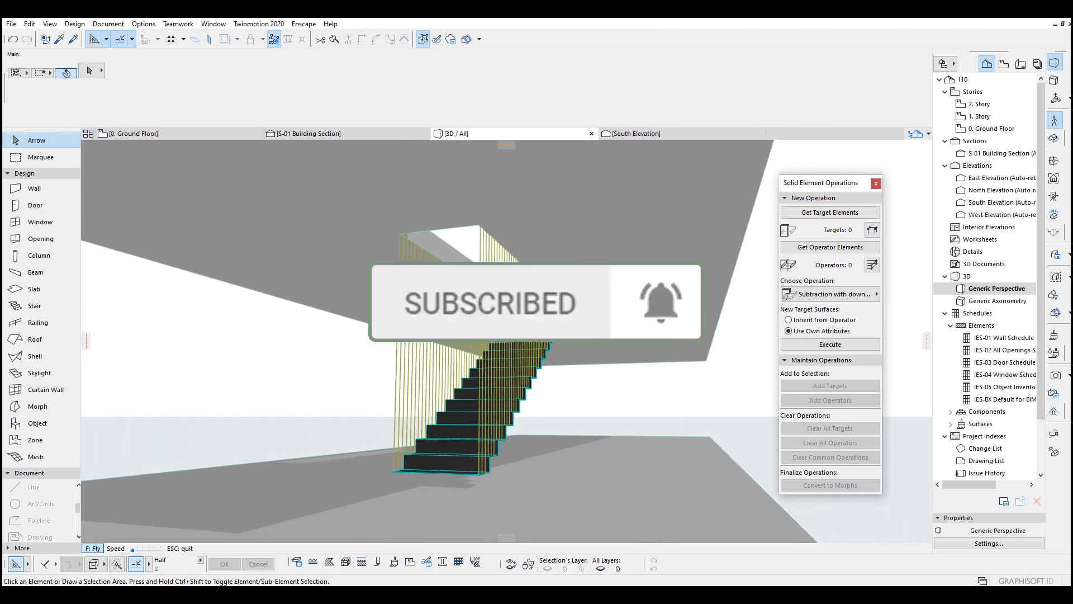
{"action": "key", "text": "Escape"}
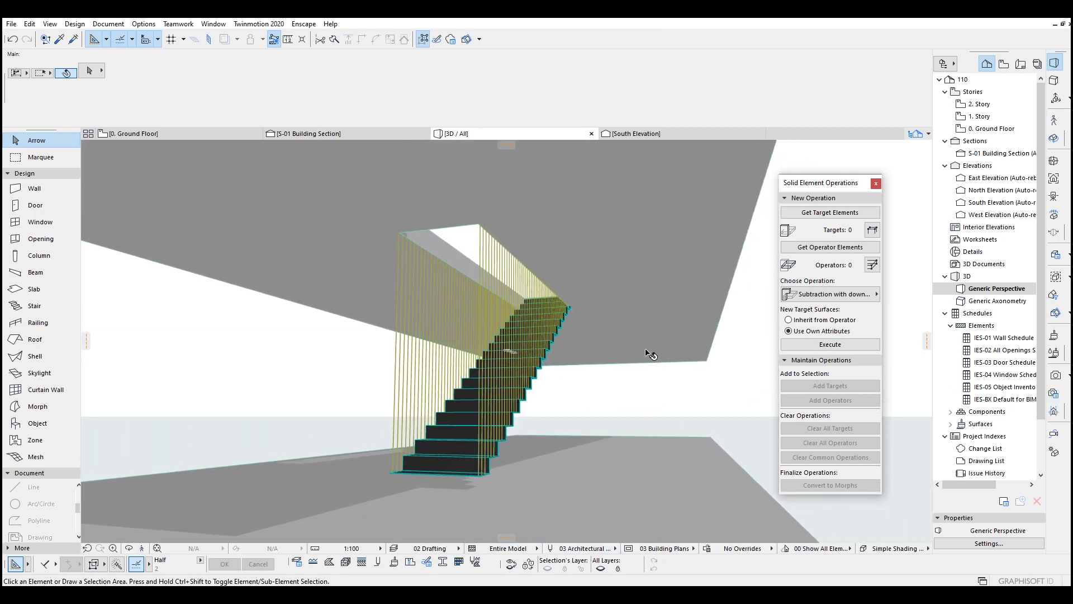